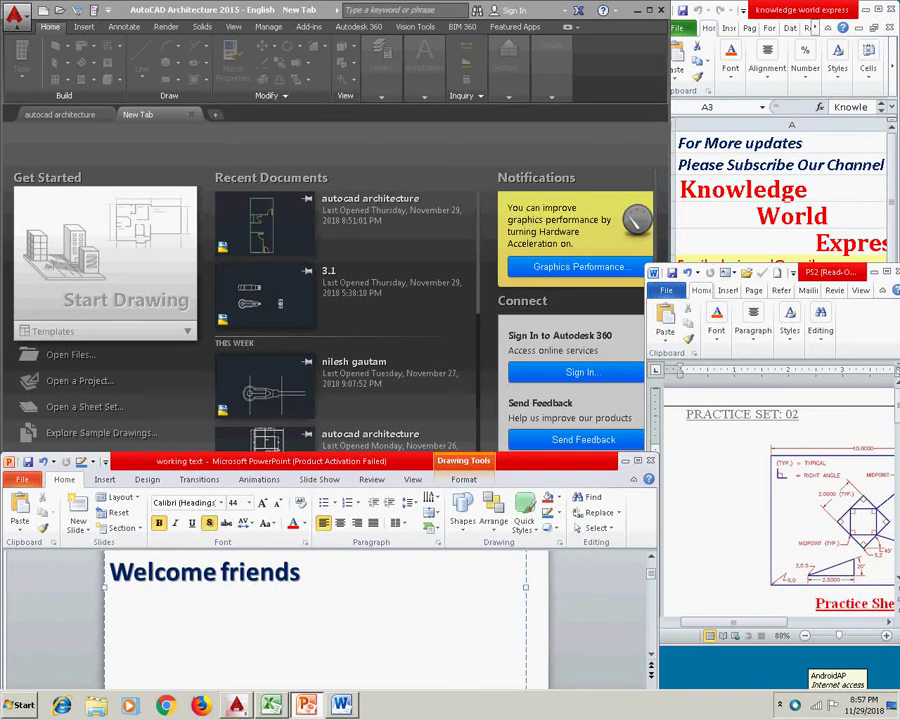
Step: Type the slide intro lines 'Today we will practice' and 'Autocad Practice sheet 2.1'
{"action": "type", "text": "we"}
{"action": "key", "text": "BackSpace"}
{"action": "key", "text": "BackSpace"}
{"action": "type", "text": "Today we welc"}
{"action": "key", "text": "BackSpace"}
{"action": "key", "text": "BackSpace"}
{"action": "type", "text": "i"}
{"action": "key", "text": "BackSpace"}
{"action": "key", "text": "BackSpace"}
{"action": "type", "text": "ill practice"}
{"action": "key", "text": "Return"}
{"action": "type", "text": "act"}
{"action": "key", "text": "BackSpace"}
{"action": "type", "text": "utoc"}
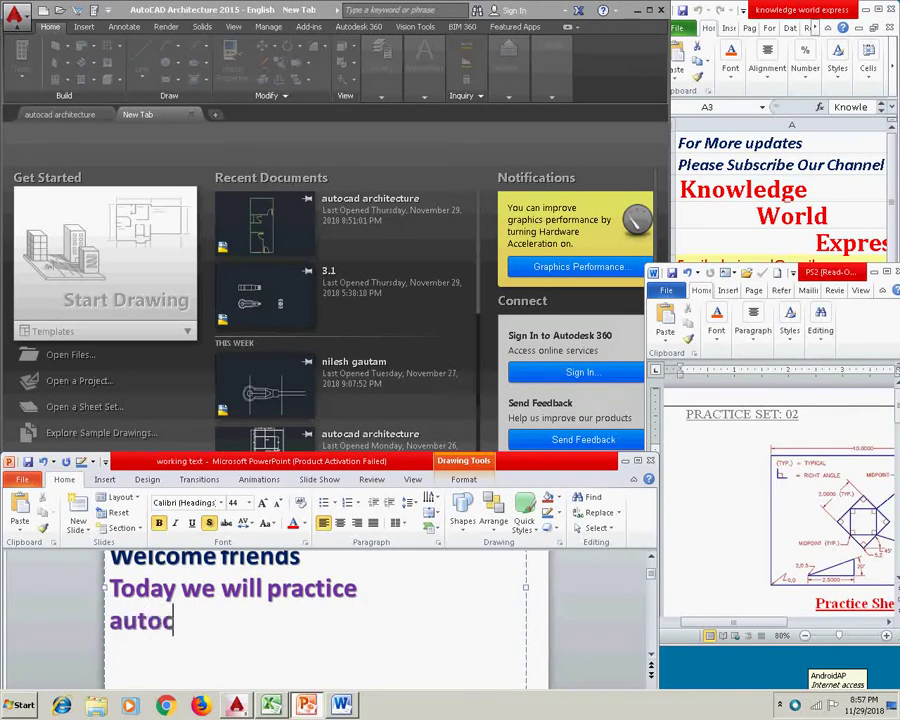
{"action": "type", "text": "ad P"}
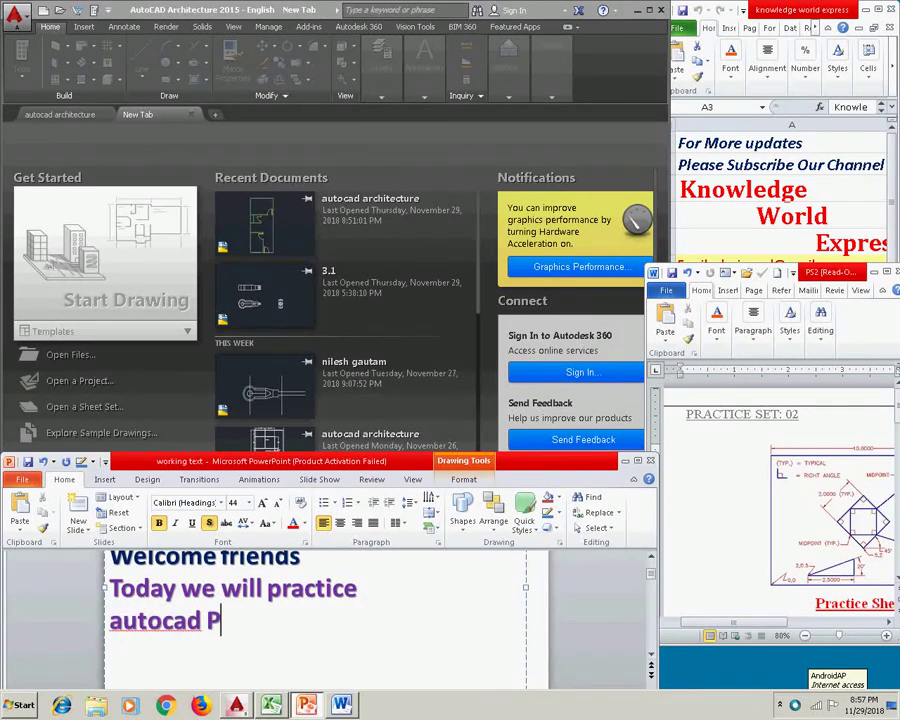
{"action": "type", "text": "ractice"}
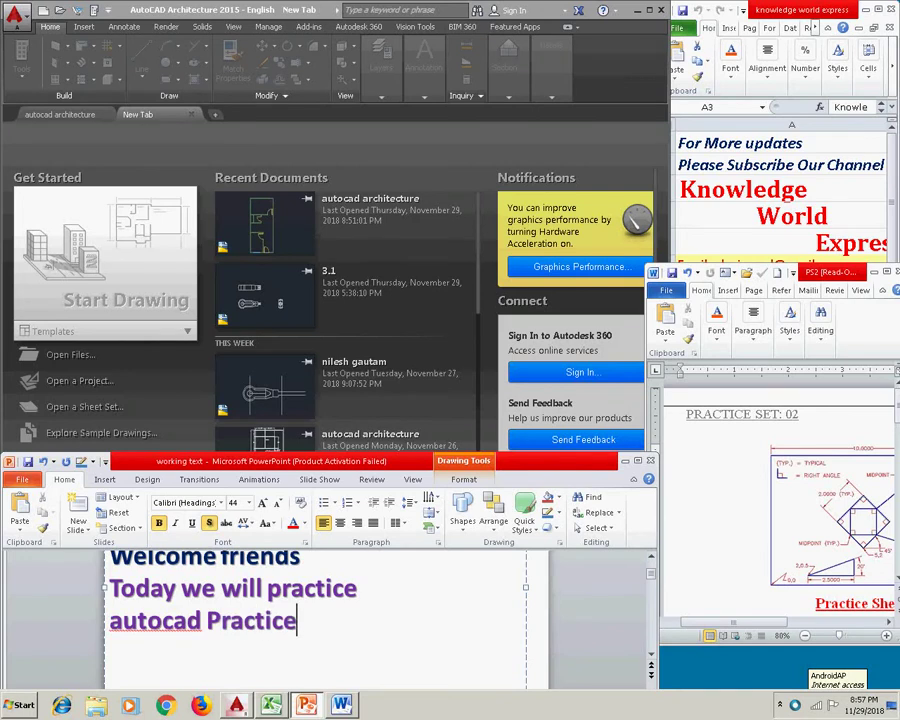
{"action": "type", "text": " sheet"}
{"action": "key", "text": "BackSpace"}
{"action": "type", "text": "et "}
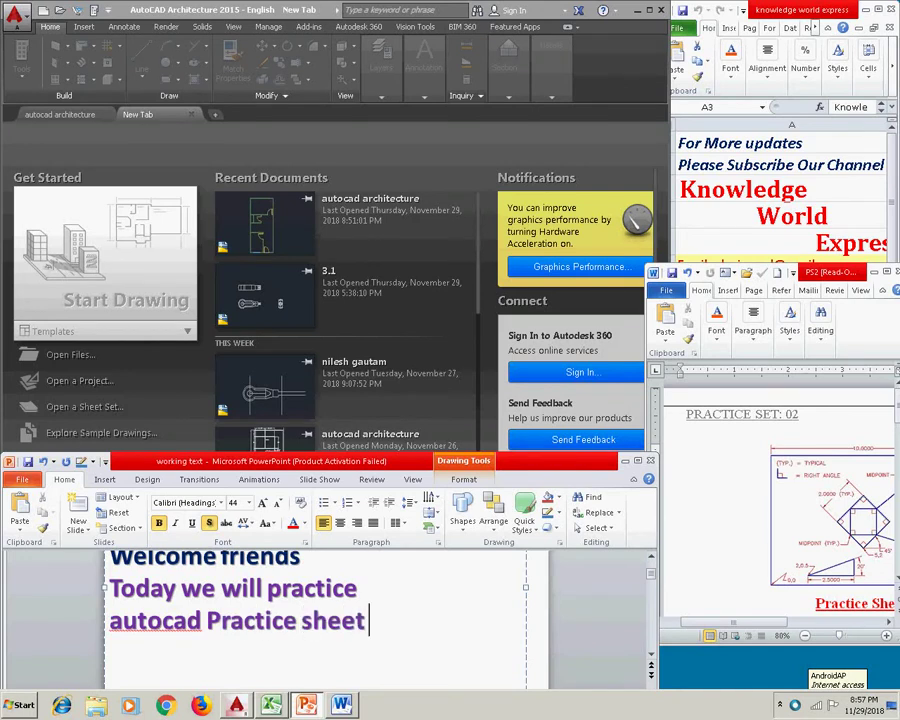
{"action": "type", "text": "2.1"}
Step: Replace the slide text with 'as given at right side of the computer' and enlarge the practice sheet
{"action": "key", "text": "ctrl+a"}
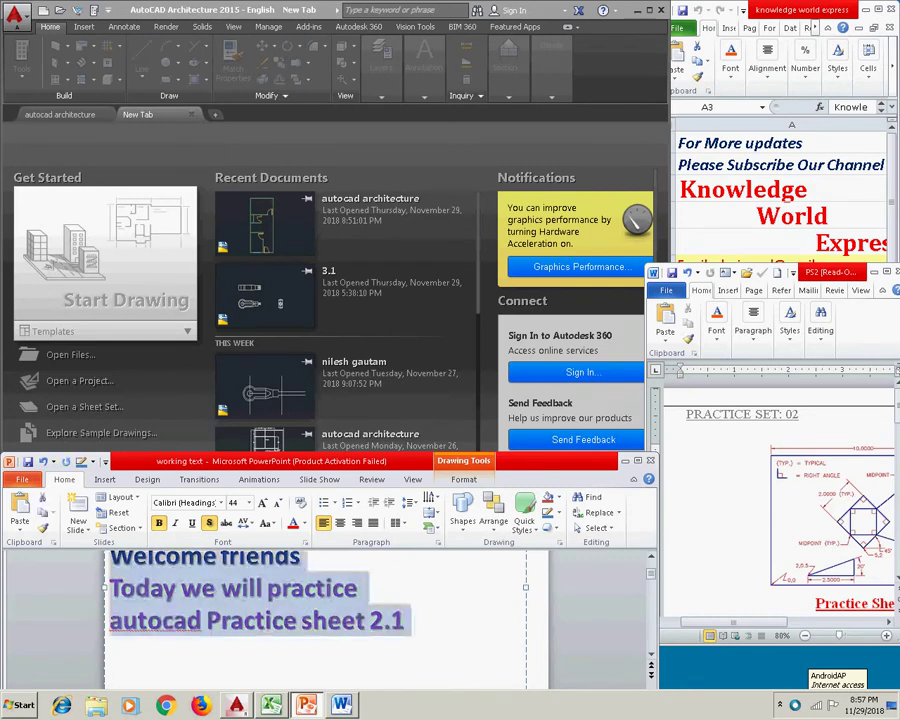
{"action": "type", "text": "as "}
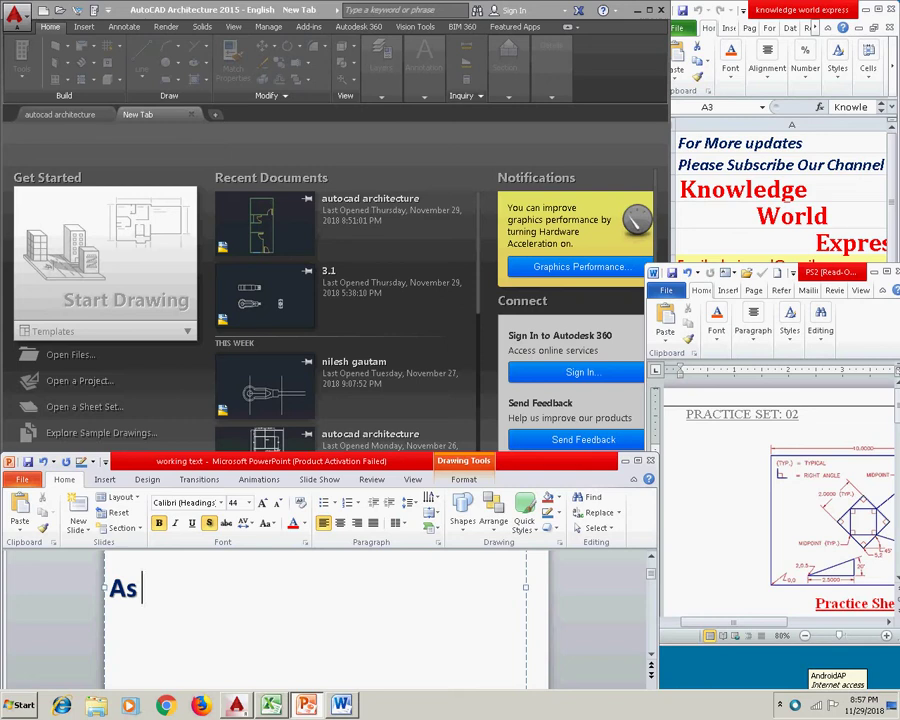
{"action": "type", "text": "given at right "}
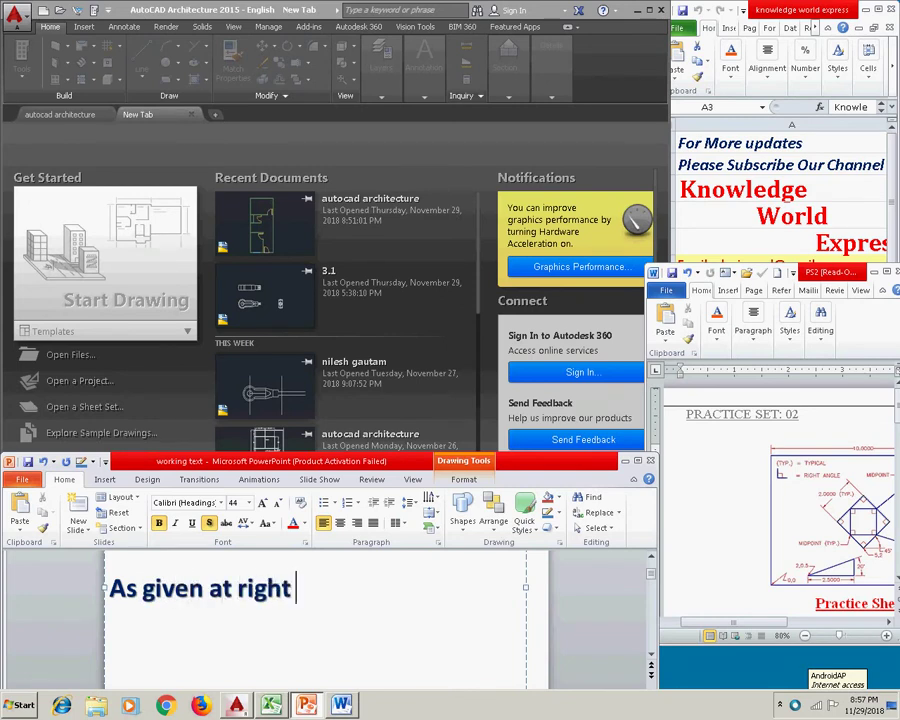
{"action": "type", "text": "sideof teh"}
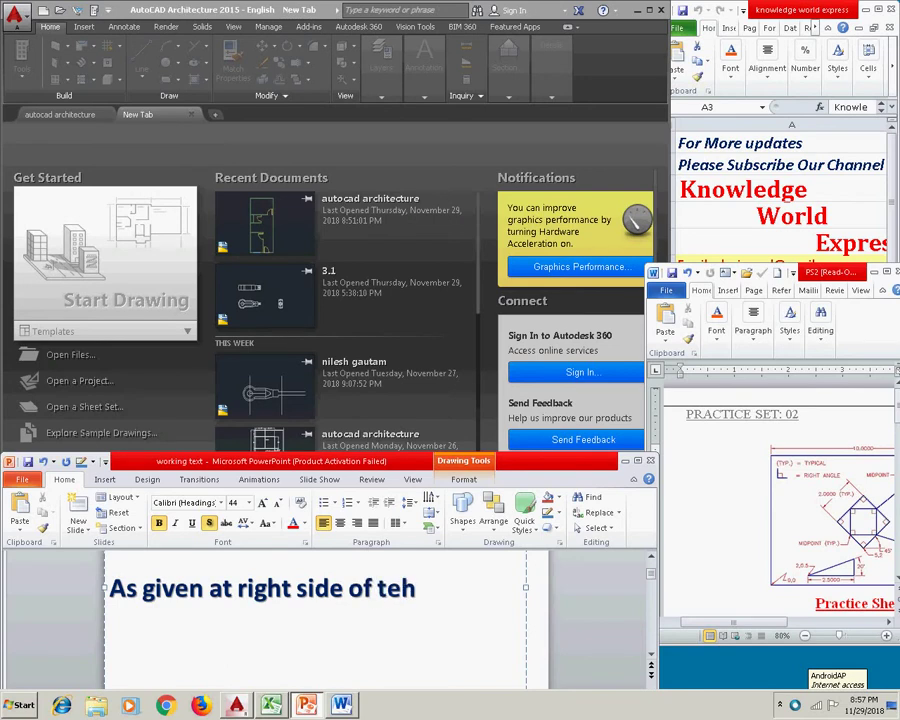
{"action": "key", "text": "BackSpace"}
{"action": "key", "text": "BackSpace"}
{"action": "type", "text": "he computer"}
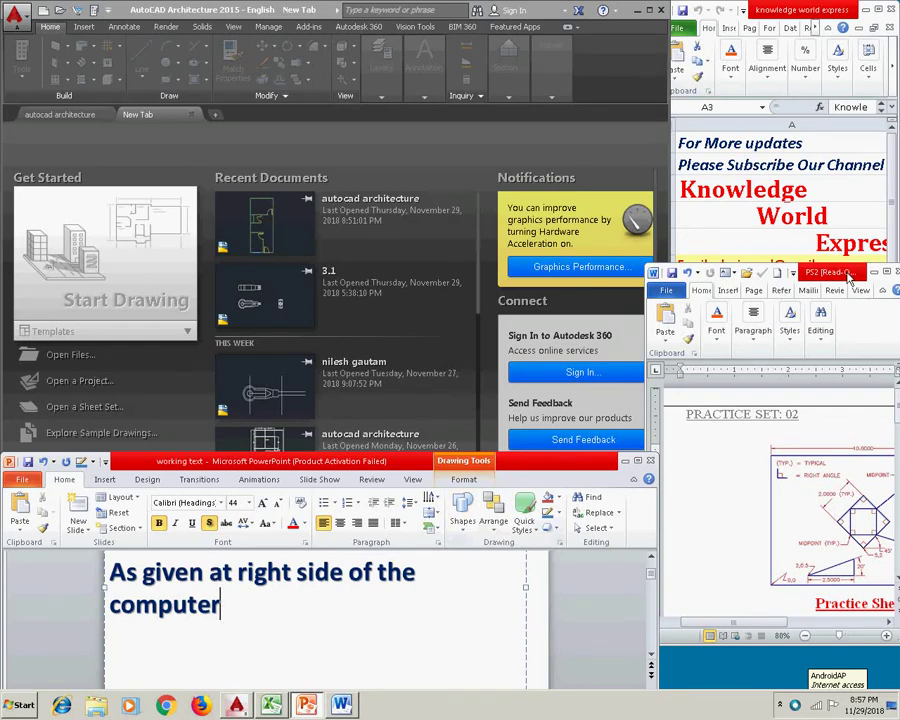
{"action": "double_click", "coordinate": [848, 273]}
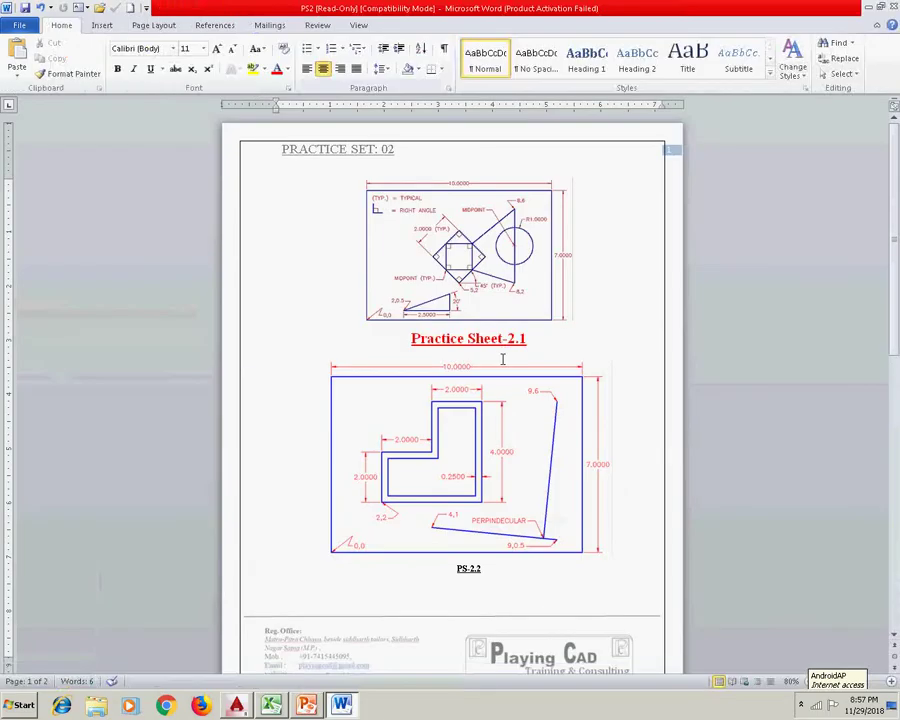
Step: Zoom into the Practice Sheet-2.1 drawing, then shrink the Word window back beside the slide
{"action": "scroll", "coordinate": [503, 358], "scroll_direction": "up", "scroll_amount": 4, "text": "ctrl"}
{"action": "scroll", "coordinate": [503, 358], "scroll_direction": "up", "scroll_amount": 2, "text": "ctrl"}
{"action": "scroll", "coordinate": [635, 393], "scroll_direction": "up", "scroll_amount": 4, "text": "ctrl"}
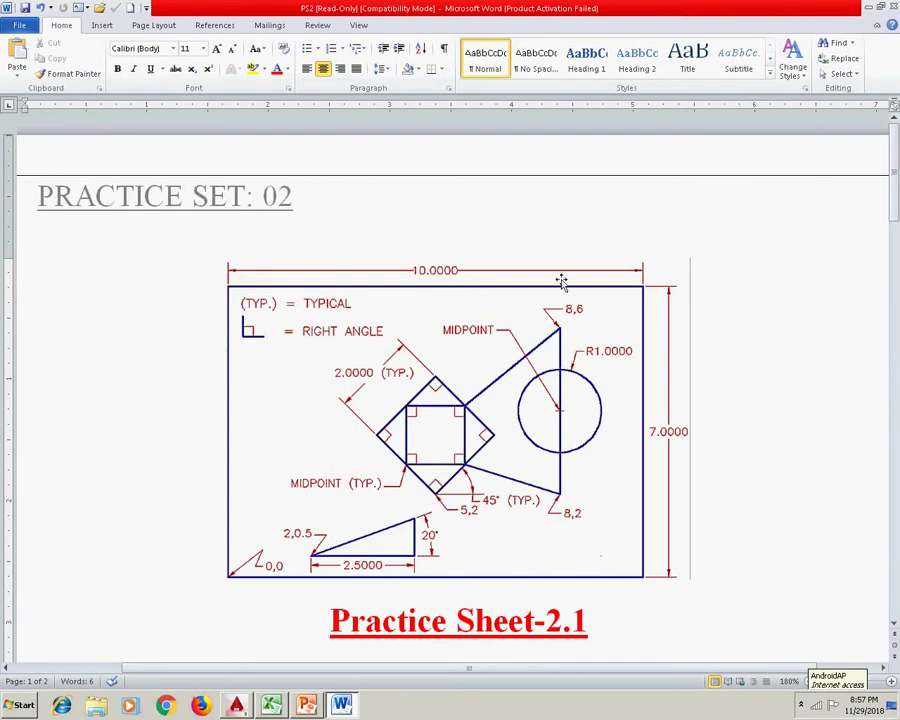
{"action": "left_click", "coordinate": [879, 7]}
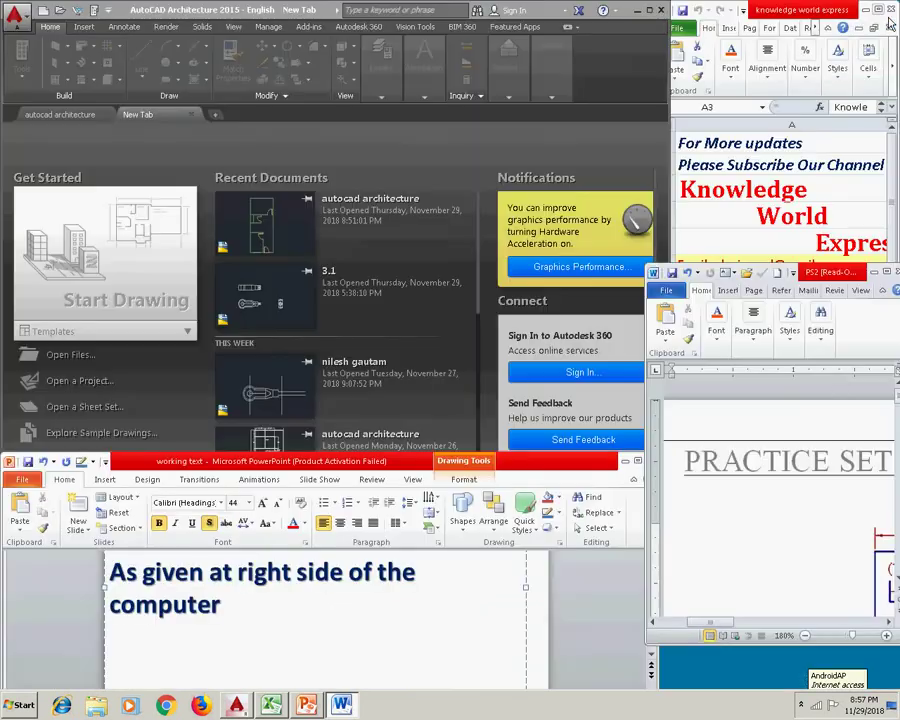
{"action": "left_click", "coordinate": [805, 635]}
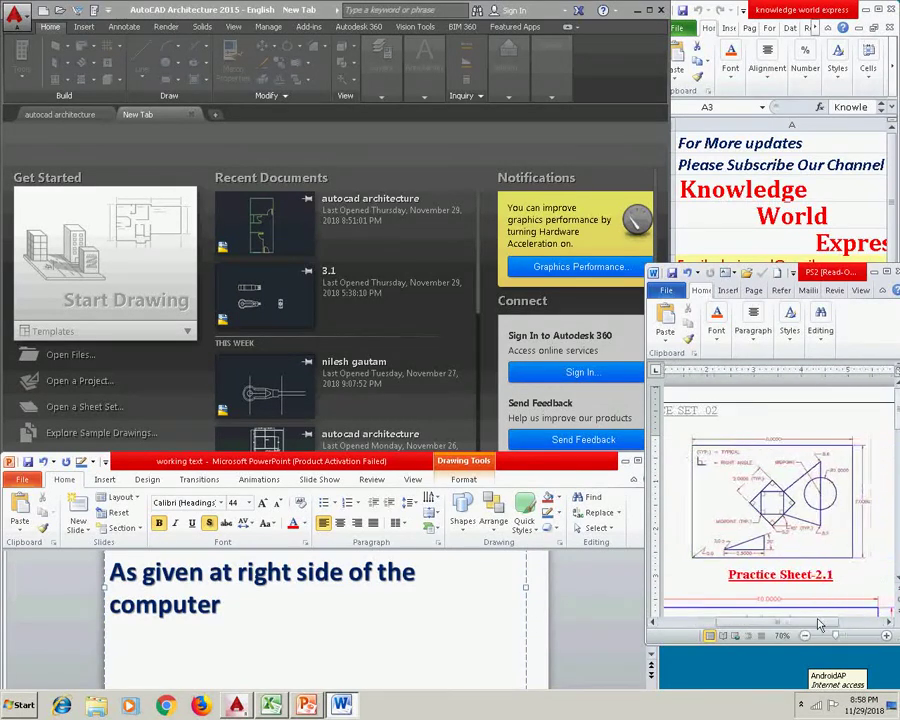
{"action": "scroll", "coordinate": [827, 572], "scroll_direction": "up", "scroll_amount": 1, "text": "ctrl"}
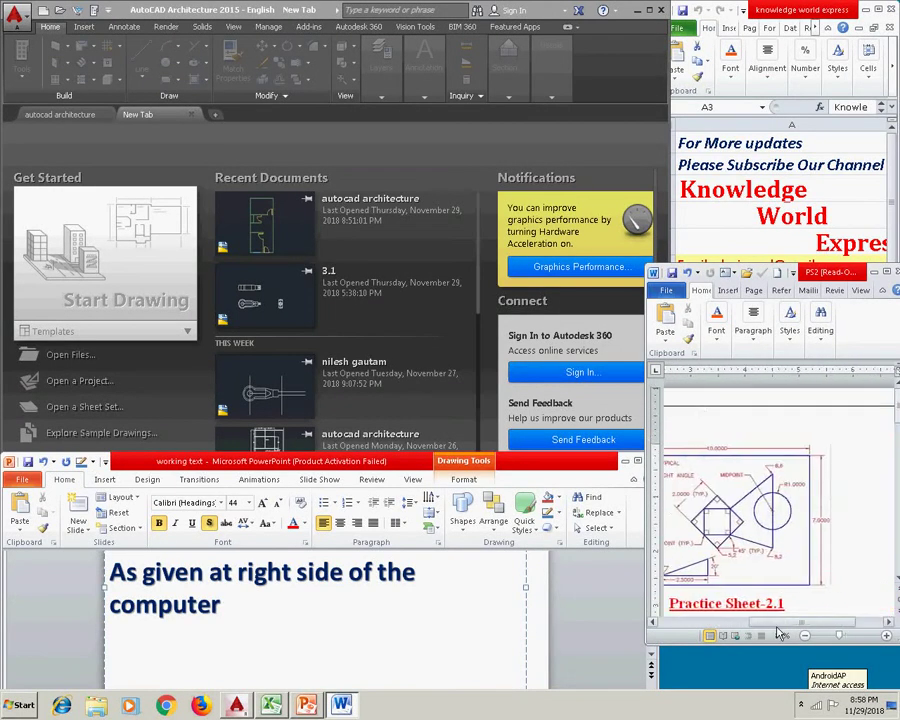
{"action": "left_click", "coordinate": [363, 601]}
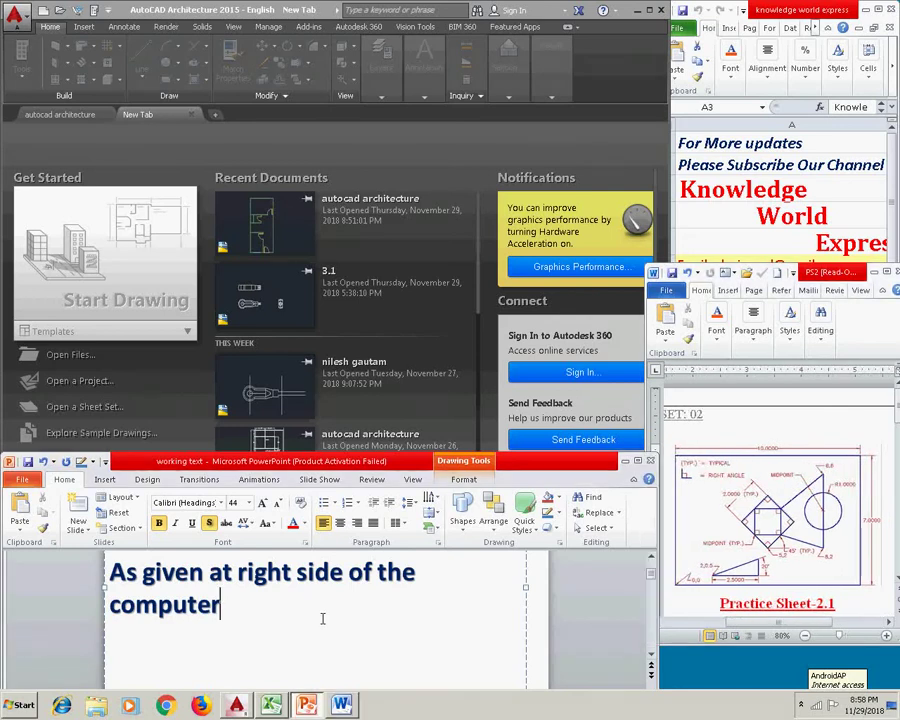
Step: Replace the slide text with 'Now first of all there is one rectangle of 10.000 mm X 7.000 MM'
{"action": "triple_click", "coordinate": [281, 605]}
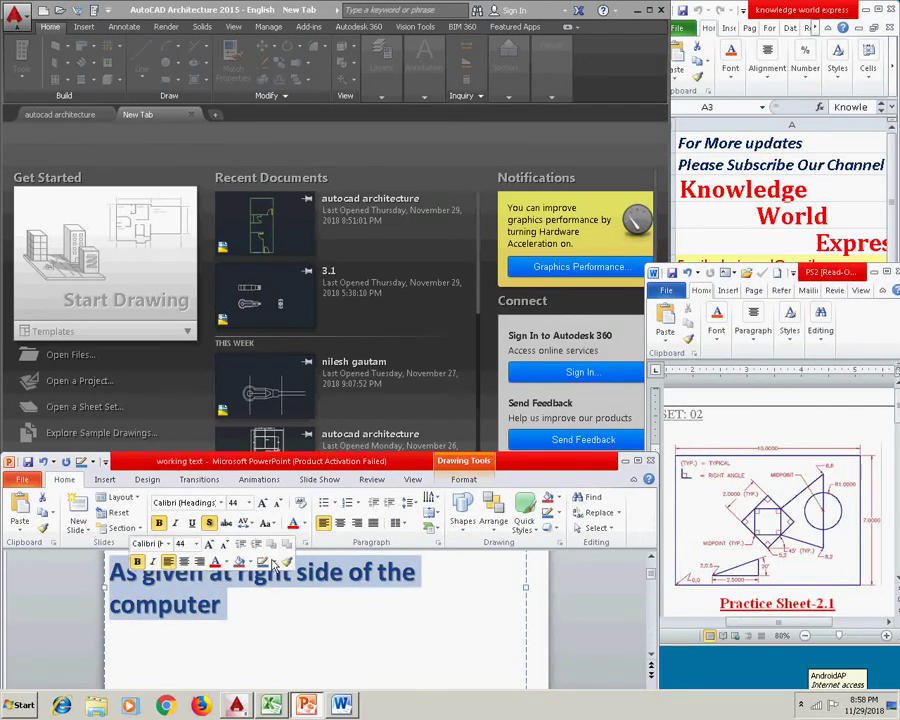
{"action": "type", "text": "Now"}
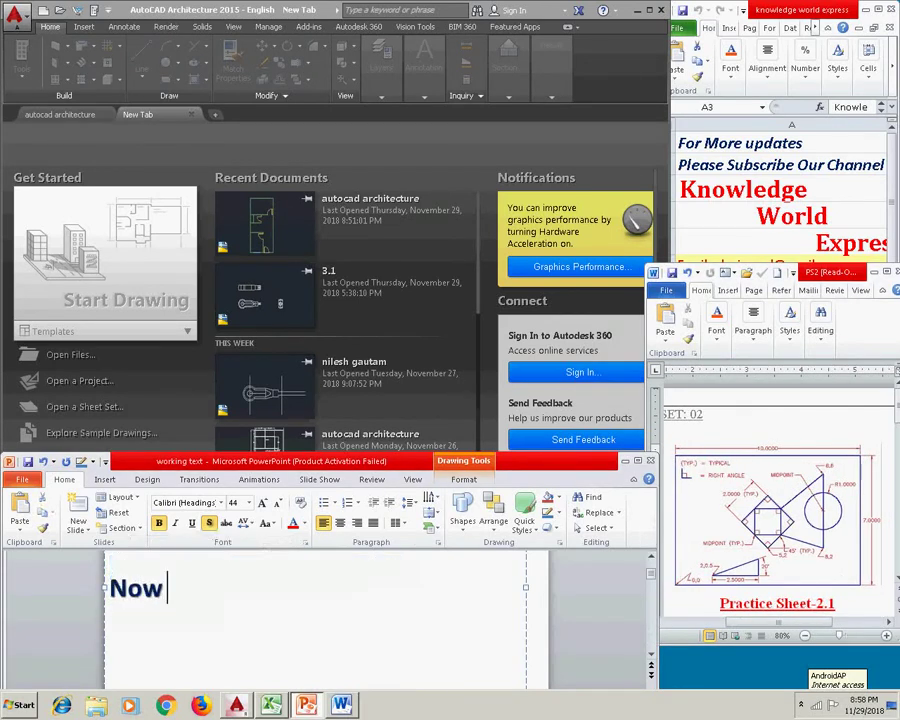
{"action": "type", "text": " first of a"}
{"action": "key", "text": "BackSpace"}
{"action": "type", "text": "st"}
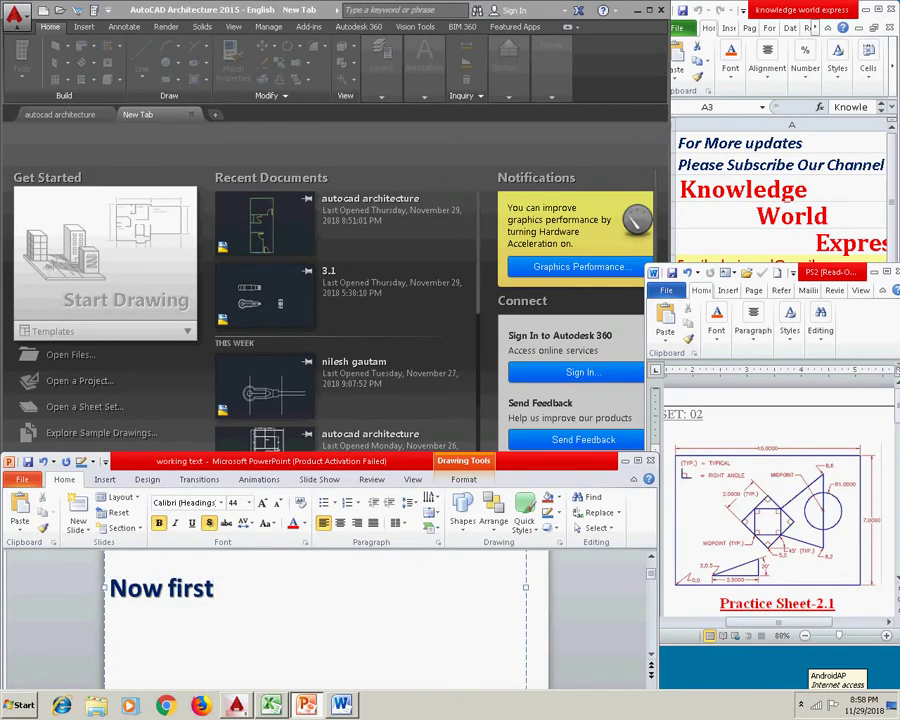
{"action": "type", "text": " of all "}
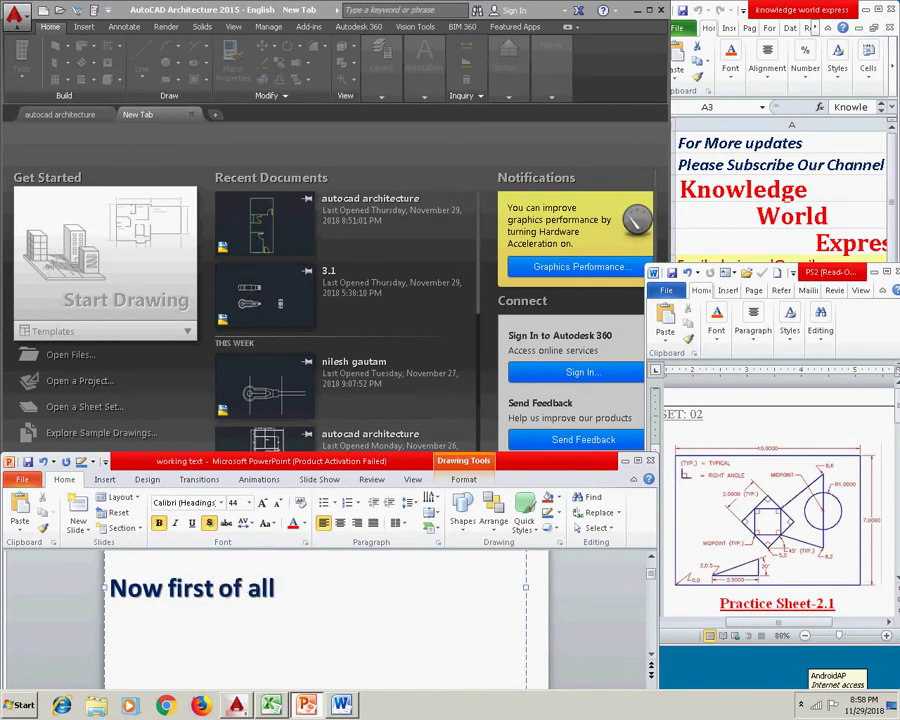
{"action": "type", "text": "there is one rectangle "}
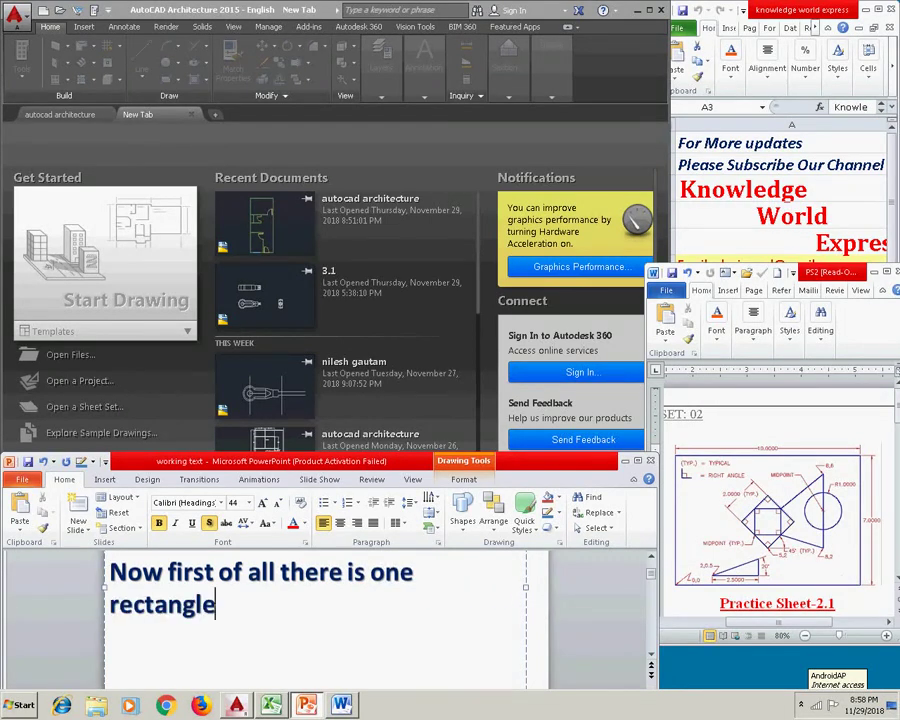
{"action": "type", "text": "of "}
{"action": "type", "text": "10.000"}
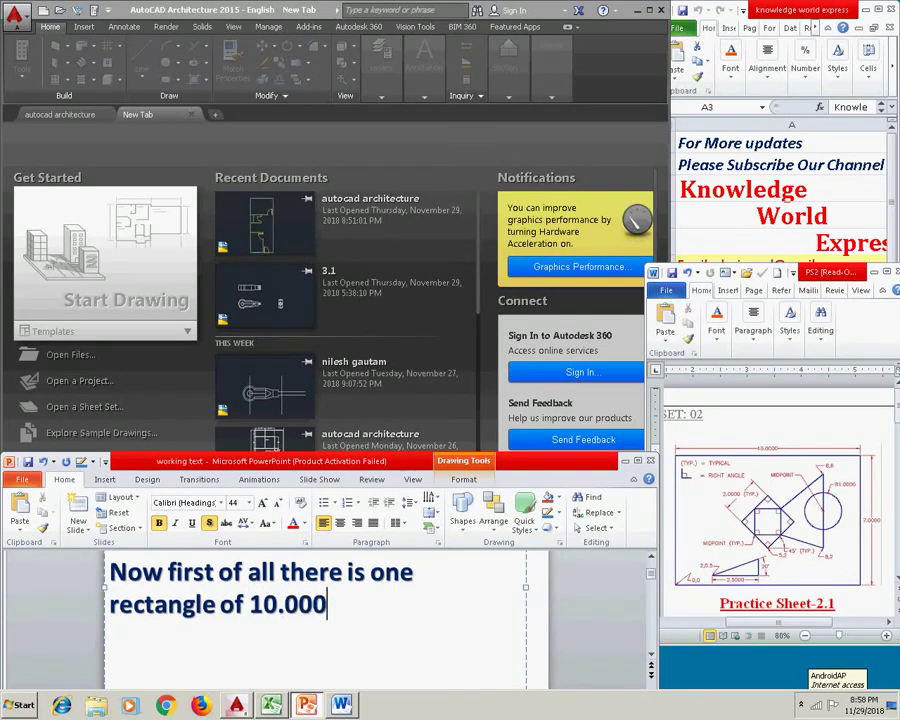
{"action": "type", "text": " mm "}
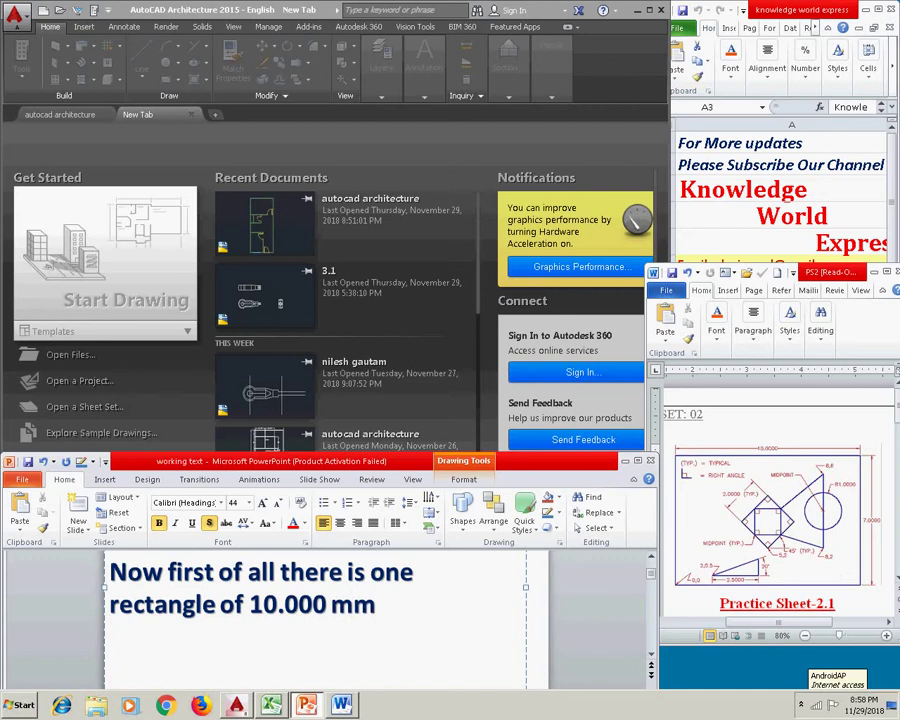
{"action": "type", "text": "x"}
{"action": "key", "text": "BackSpace"}
{"action": "type", "text": "X 7.000"}
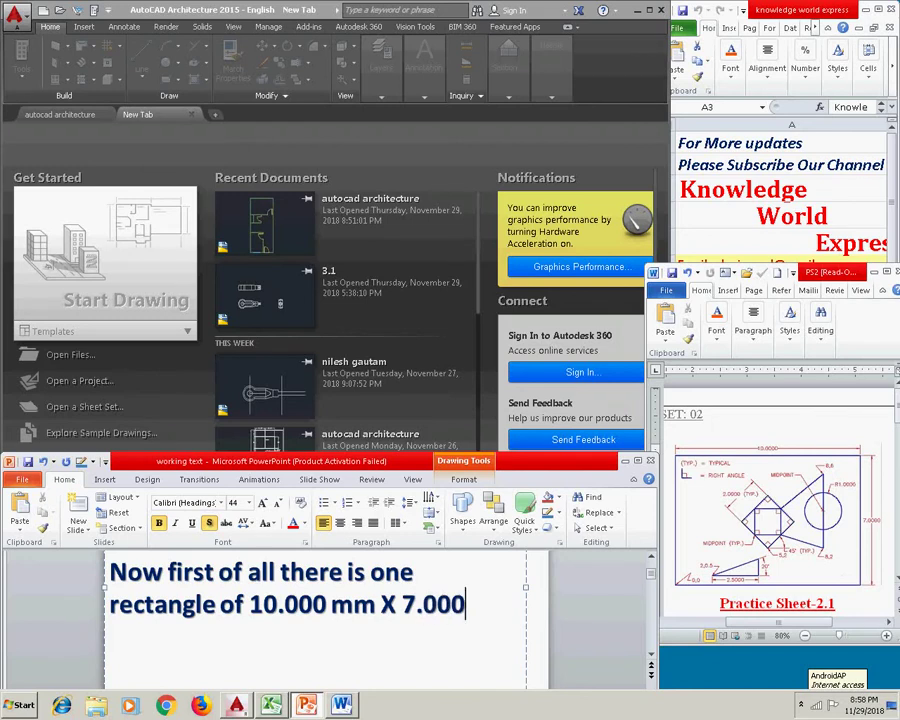
{"action": "type", "text": " MM"}
{"action": "key", "text": "ctrl+a"}
Step: Write 'SO WE WILL RUN A RECTANGLE COMMAND FIRST' on the slide, then clear it and switch to AutoCAD
{"action": "key", "text": "BackSpace"}
{"action": "type", "text": "SO WE"}
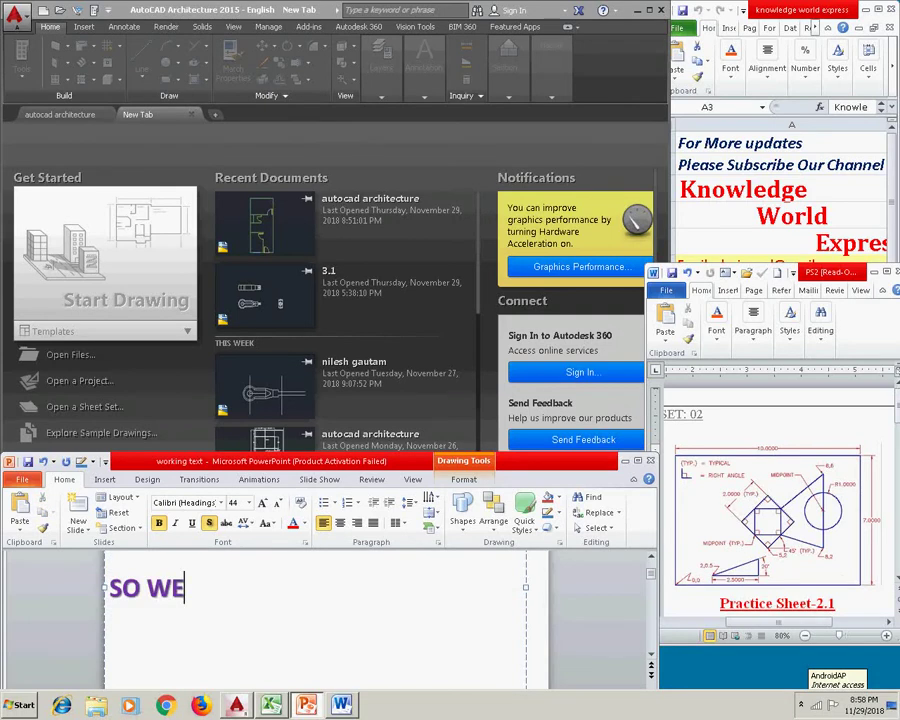
{"action": "type", "text": " WILL"}
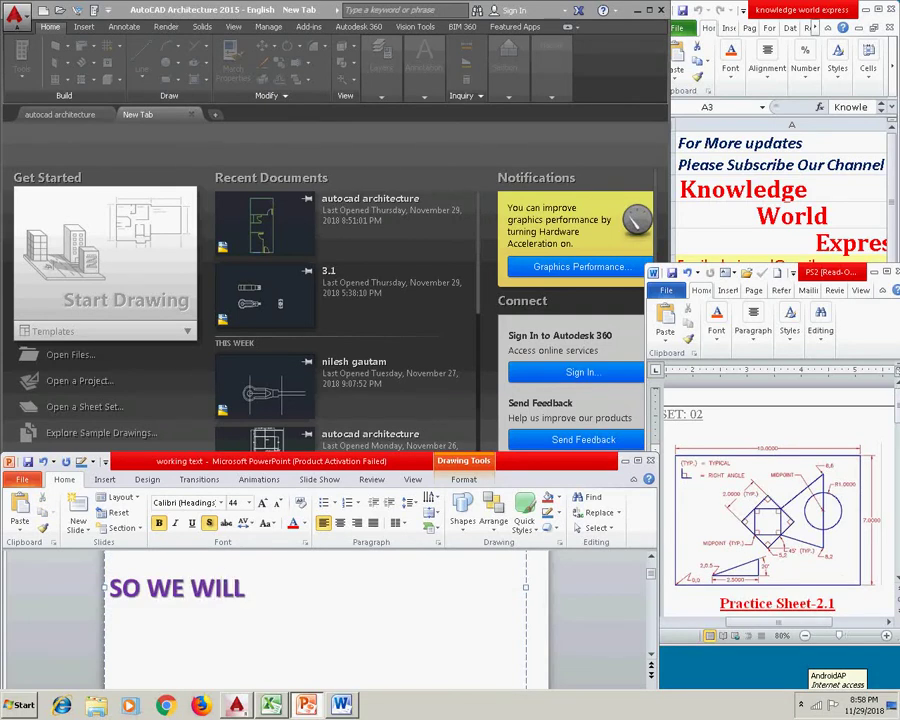
{"action": "type", "text": " RUN A RE"}
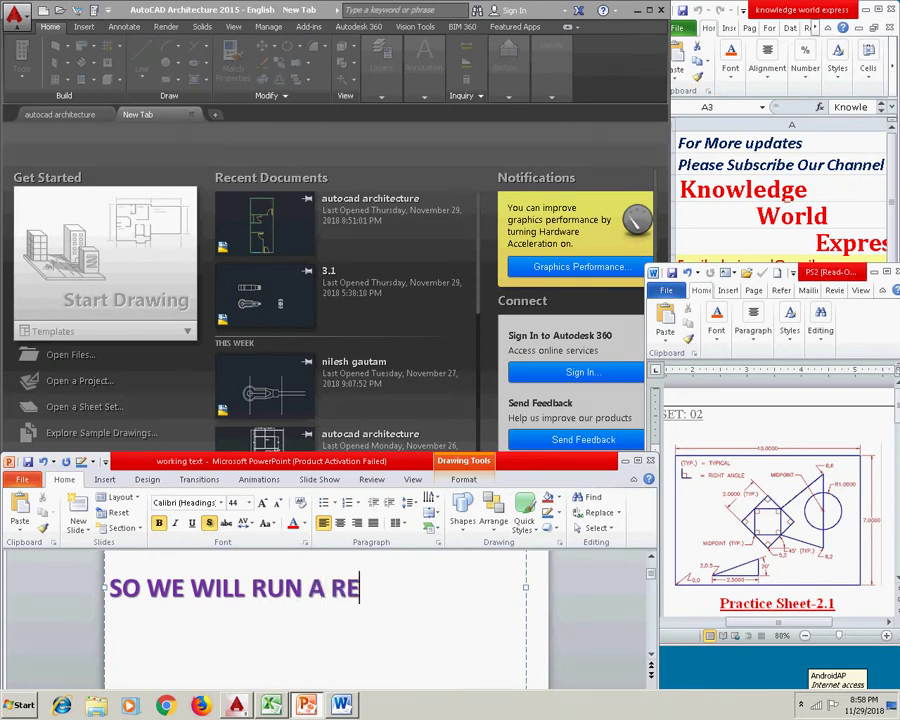
{"action": "type", "text": "CTANC"}
{"action": "type", "text": "LE COMA"}
{"action": "key", "text": "BackSpace"}
{"action": "type", "text": "MAND FIR"}
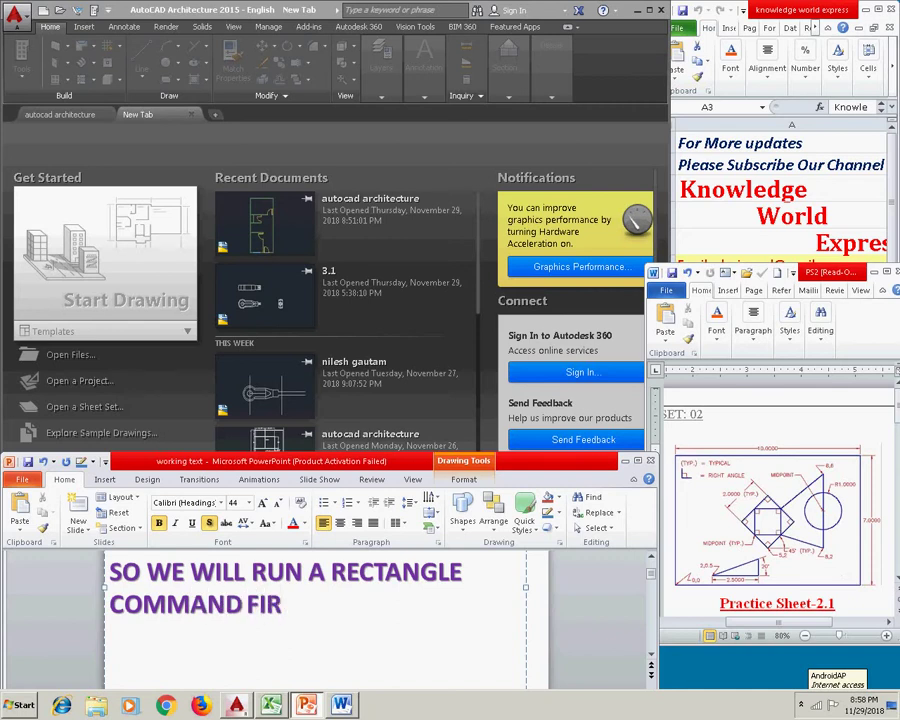
{"action": "type", "text": "ST"}
{"action": "key", "text": "ctrl+a"}
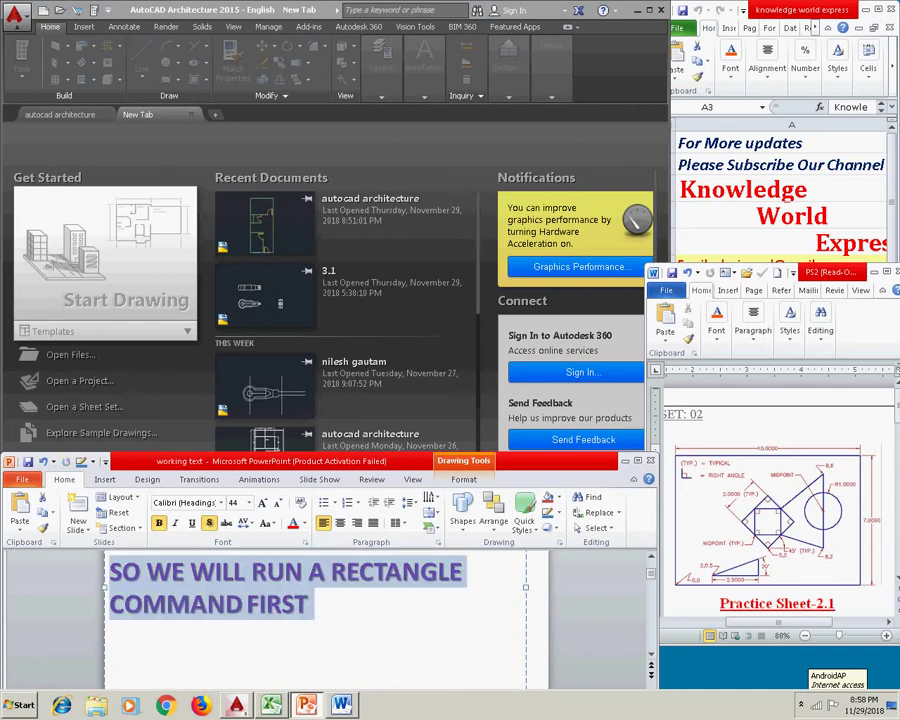
{"action": "key", "text": "Delete"}
{"action": "left_click", "coordinate": [128, 272]}
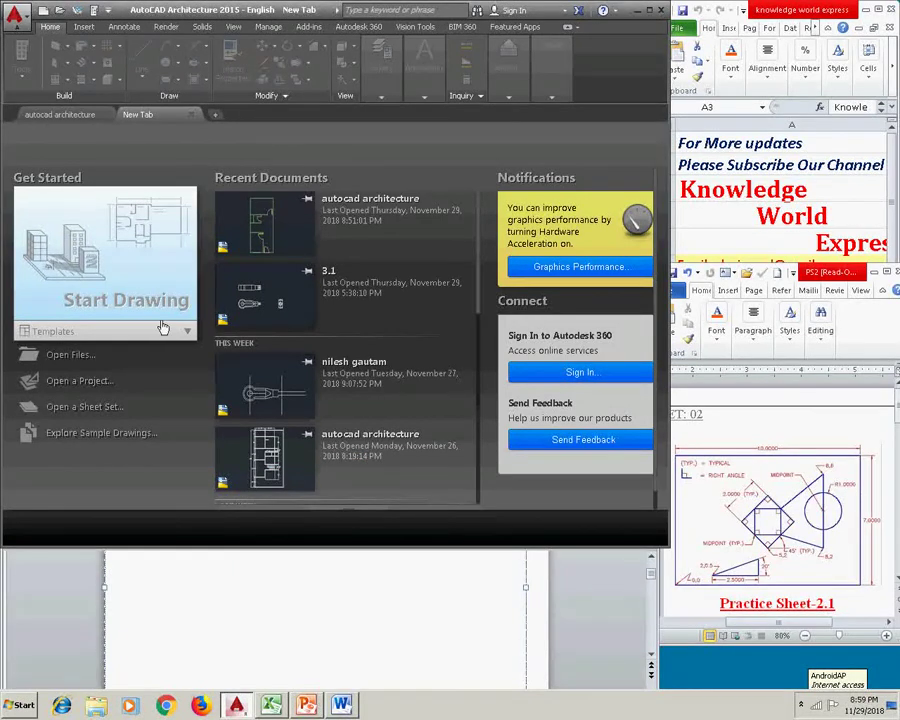
Step: Start a new blank drawing and turn off grid (F7) and snap (F9)
{"action": "left_click", "coordinate": [172, 291]}
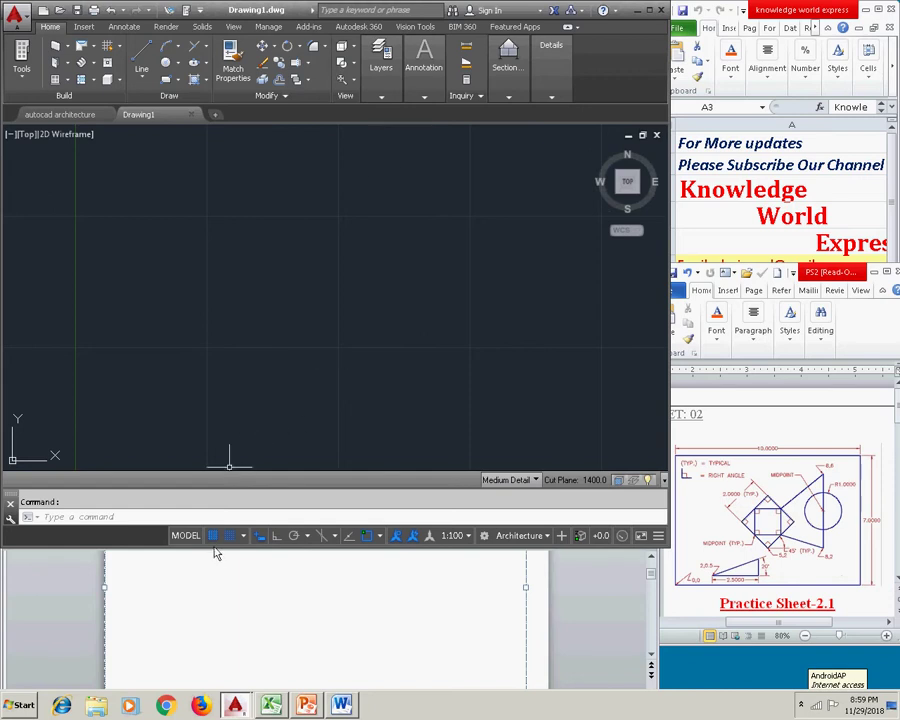
{"action": "key", "text": "F7"}
{"action": "key", "text": "F9"}
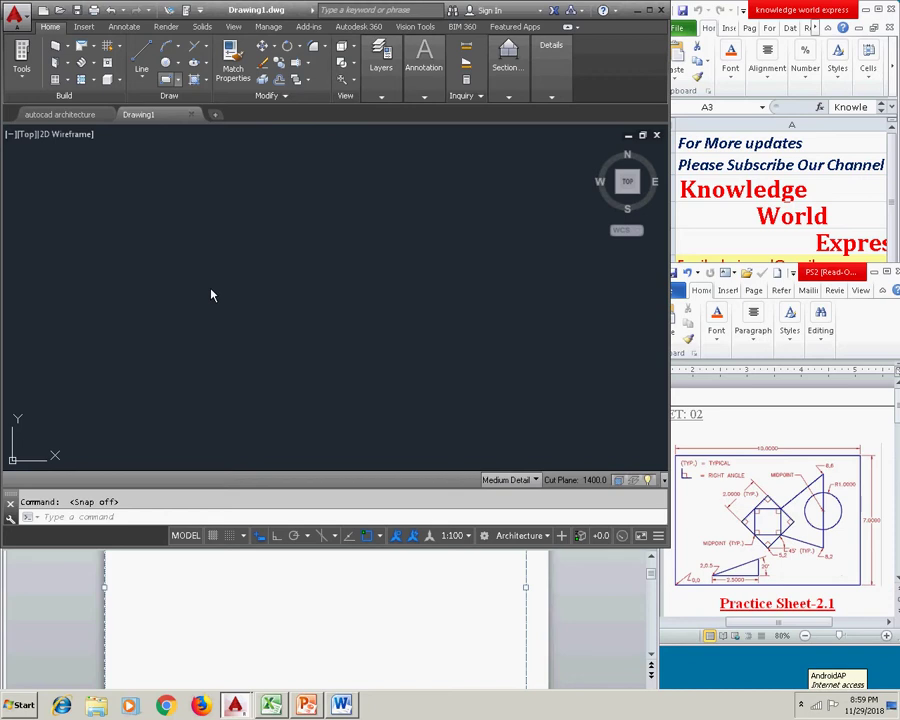
Step: Draw a rectangle by Dimensions with length 10.0 and width 7.0
{"action": "left_click", "coordinate": [197, 250]}
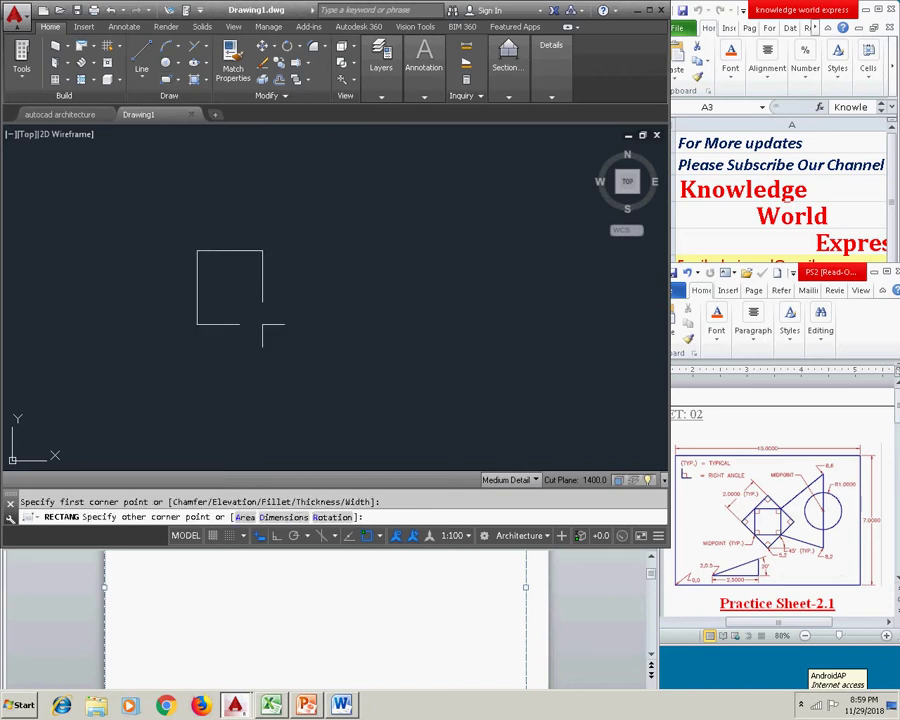
{"action": "type", "text": "D"}
{"action": "key", "text": "Return"}
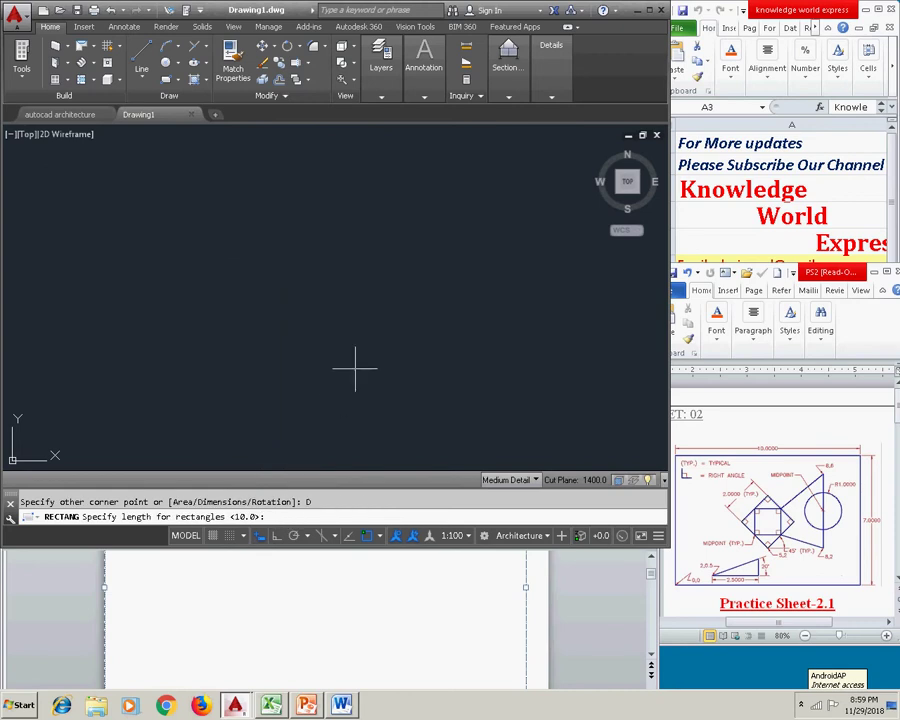
{"action": "type", "text": "10.0"}
{"action": "key", "text": "Return"}
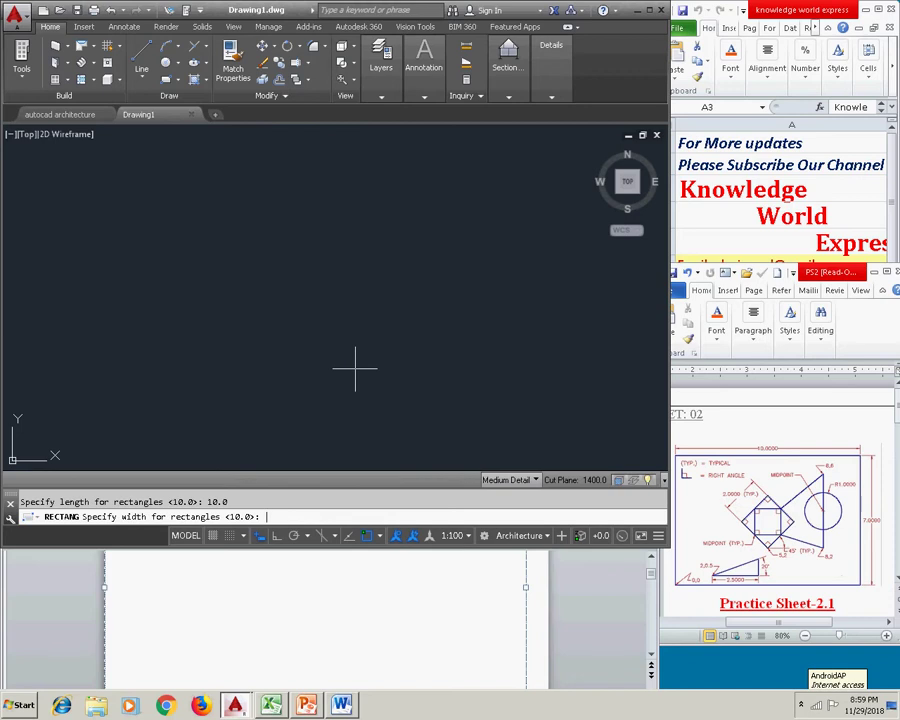
{"action": "key", "text": "Return"}
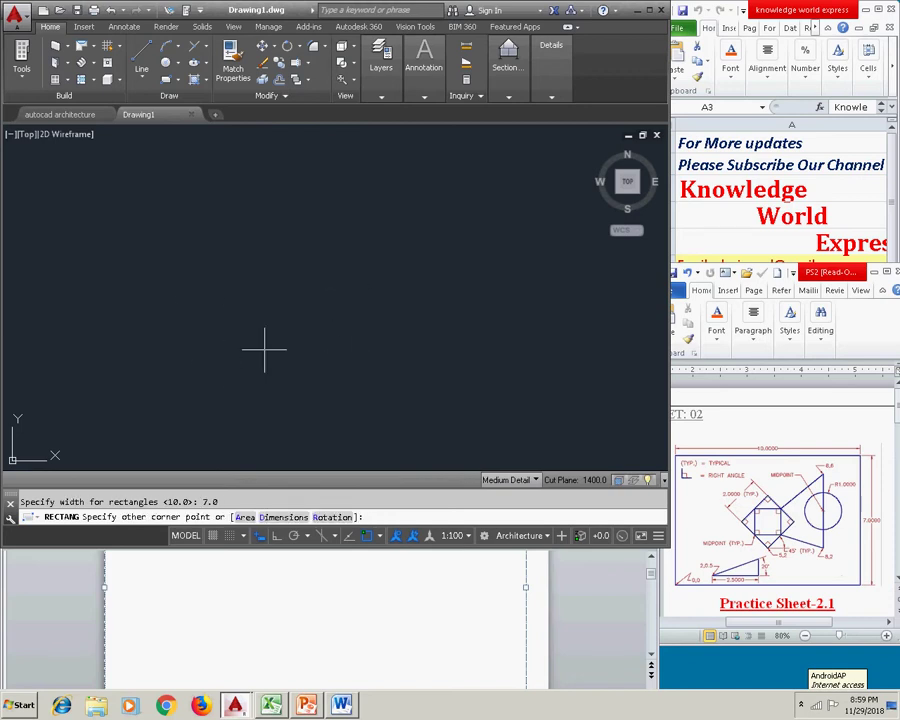
Step: Place the 10 x 7 rectangle in the drawing and zoom to show it all
{"action": "scroll", "coordinate": [237, 282], "scroll_direction": "down", "scroll_amount": 5}
{"action": "scroll", "coordinate": [177, 251], "scroll_direction": "up", "scroll_amount": 3}
{"action": "scroll", "coordinate": [177, 251], "scroll_direction": "up", "scroll_amount": 5}
{"action": "middle_click_drag", "start_coordinate": [287, 295], "coordinate": [434, 330]}
{"action": "scroll", "coordinate": [378, 272], "scroll_direction": "down", "scroll_amount": 2}
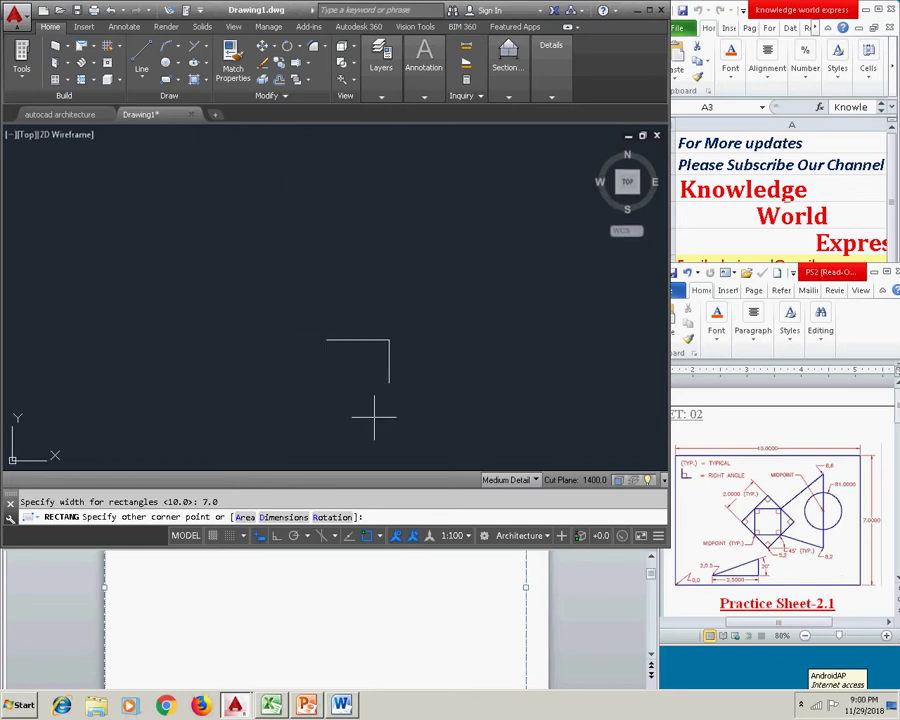
{"action": "scroll", "coordinate": [376, 374], "scroll_direction": "up", "scroll_amount": 4}
{"action": "left_click", "coordinate": [372, 368]}
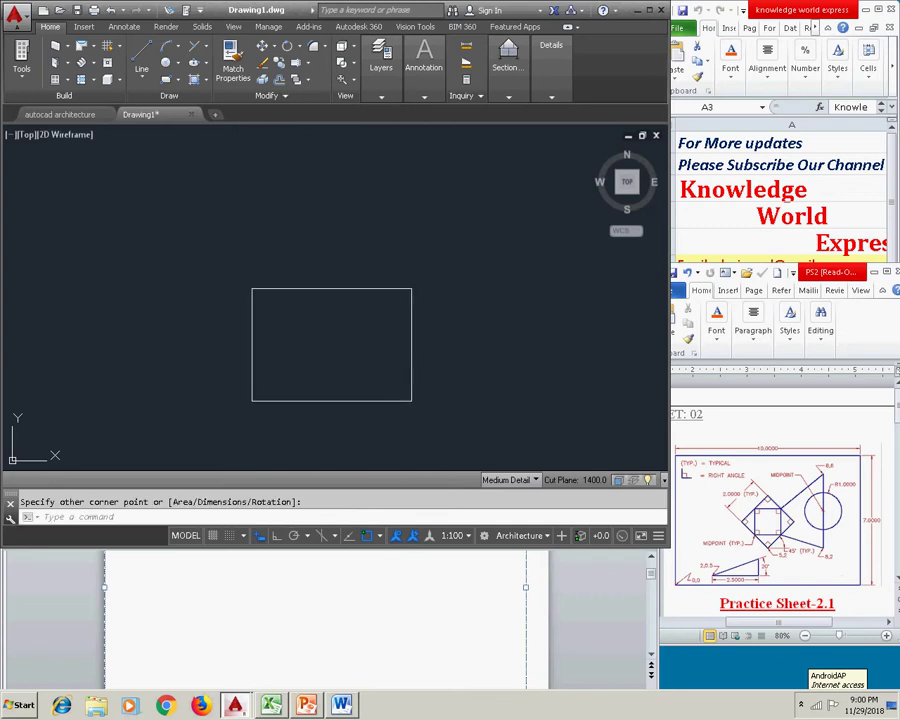
{"action": "middle_click", "coordinate": [369, 371]}
{"action": "middle_click", "coordinate": [369, 371]}
{"action": "scroll", "coordinate": [369, 371], "scroll_direction": "down", "scroll_amount": 4}
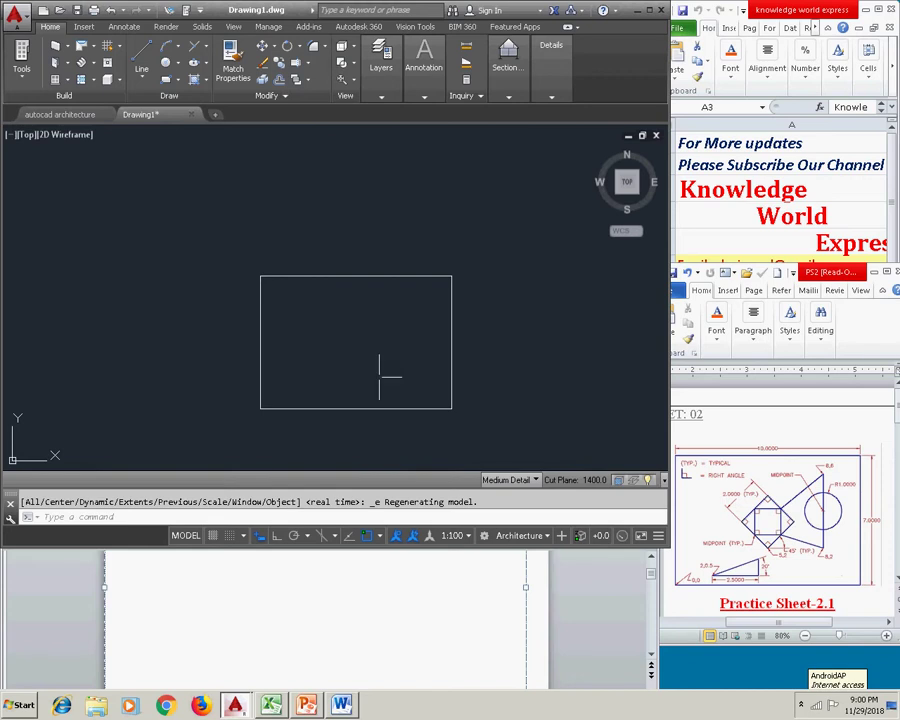
{"action": "left_click", "coordinate": [345, 600]}
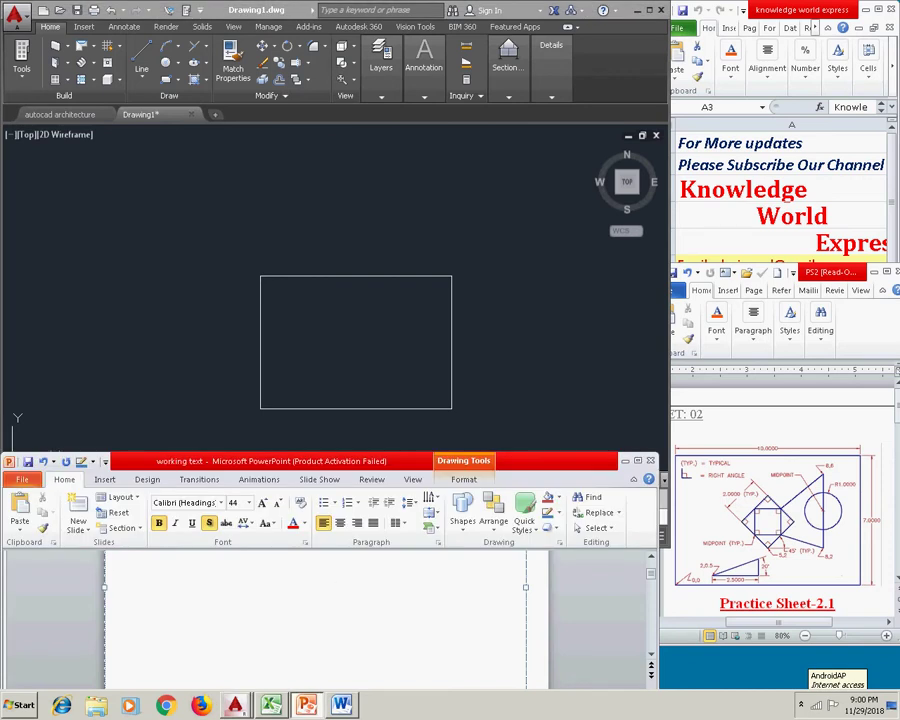
Step: Type slide notes 'As per drawing' and 'ORIGIN is given left bottom corner of the rectangle'
{"action": "type", "text": "NOW Aa"}
{"action": "key", "text": "BackSpace"}
{"action": "type", "text": "s per drawing"}
{"action": "key", "text": "Return"}
{"action": "type", "text": "the o"}
{"action": "key", "text": "BackSpace"}
{"action": "key", "text": "Return"}
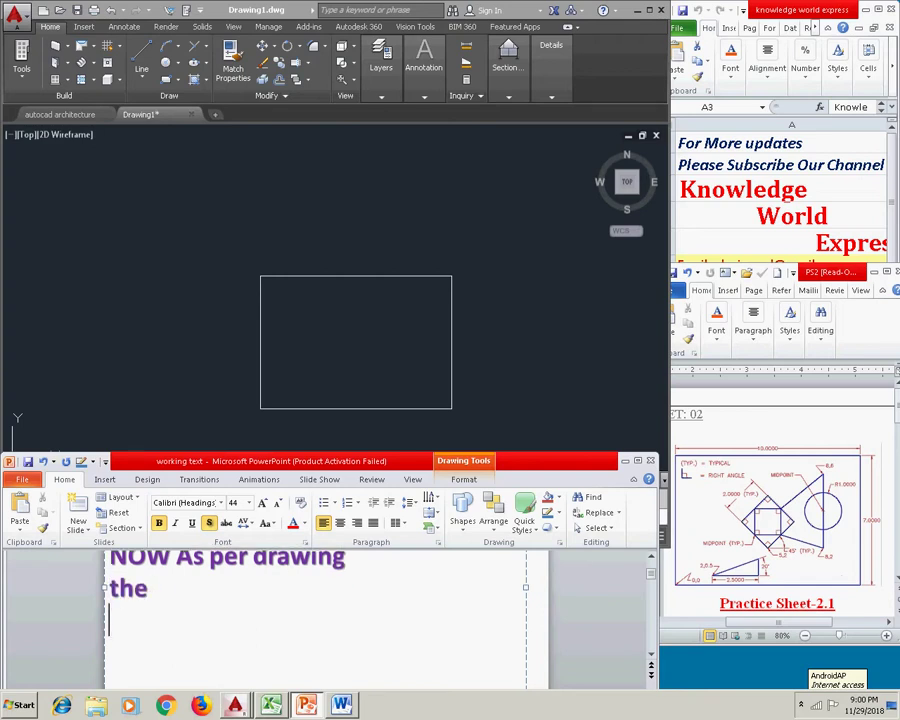
{"action": "type", "text": "ORIGIN is given"}
{"action": "key", "text": "BackSpace"}
{"action": "key", "text": "BackSpace"}
{"action": "type", "text": "ven"}
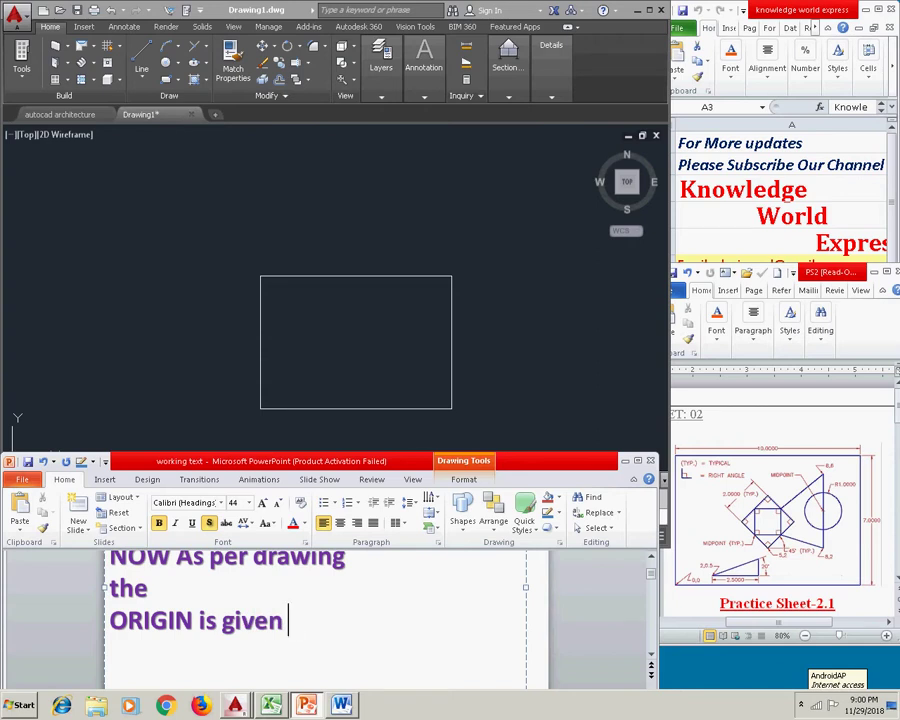
{"action": "type", "text": " left bo"}
{"action": "type", "text": "om corner"}
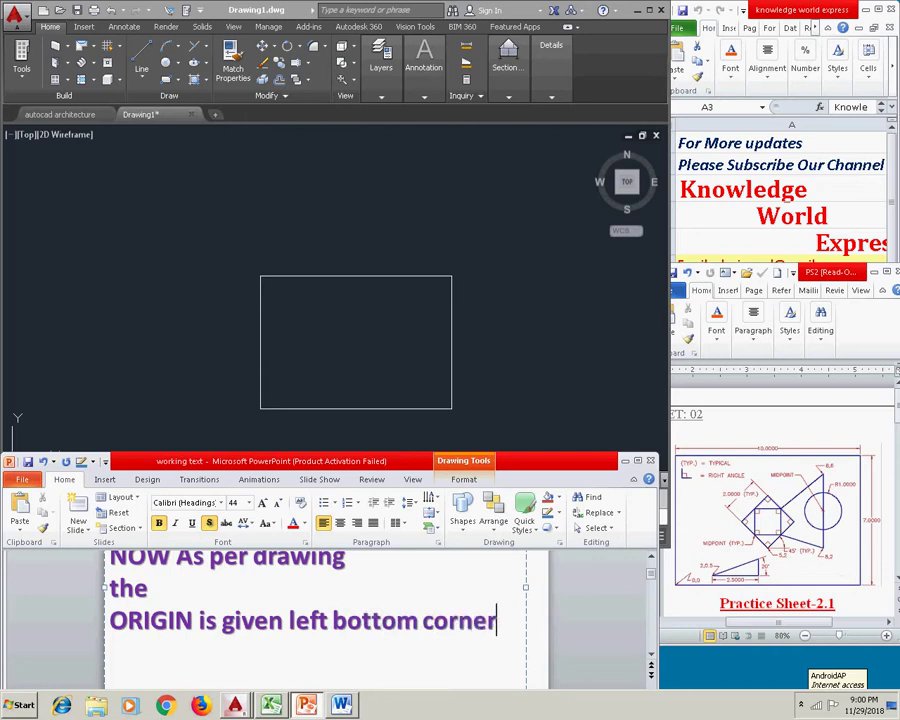
{"action": "type", "text": " of the rectangle"}
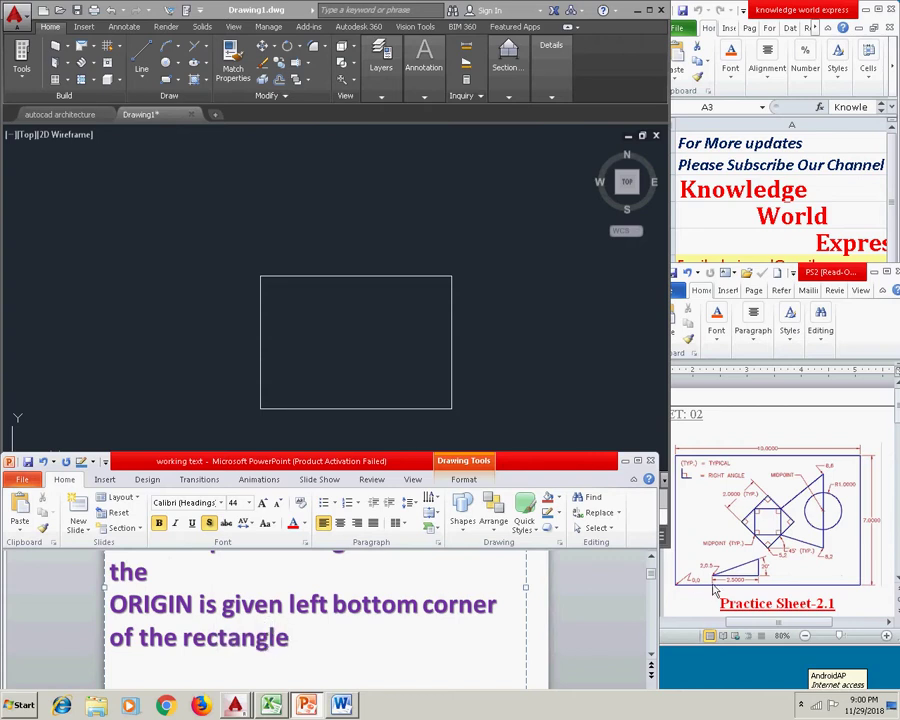
Step: Replace the slide notes with 'So we will run 'origin' command'
{"action": "left_click", "coordinate": [711, 586]}
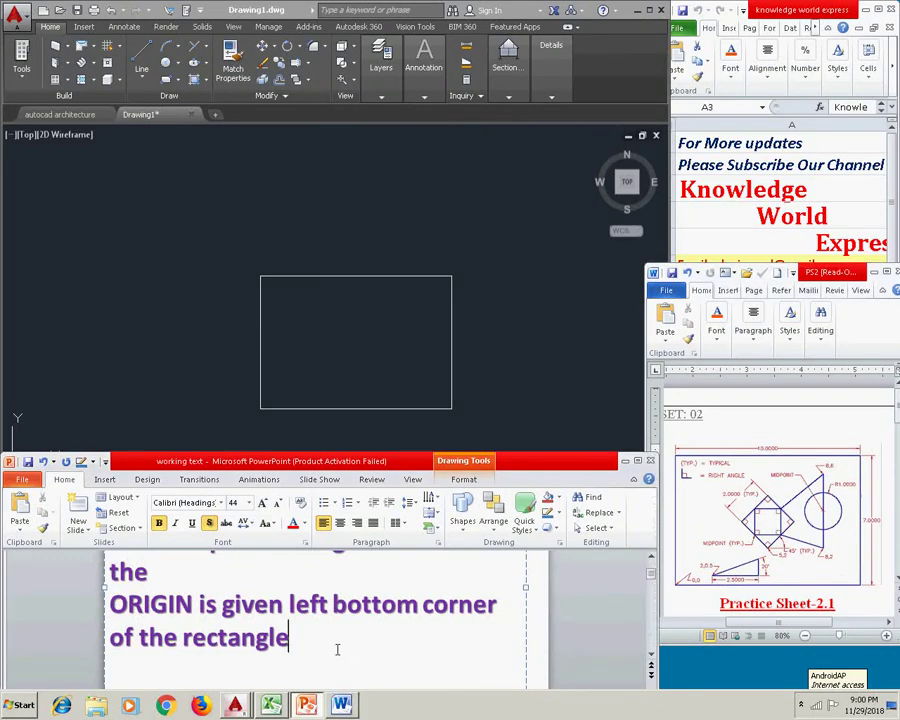
{"action": "left_click_drag", "start_coordinate": [337, 647], "coordinate": [97, 531]}
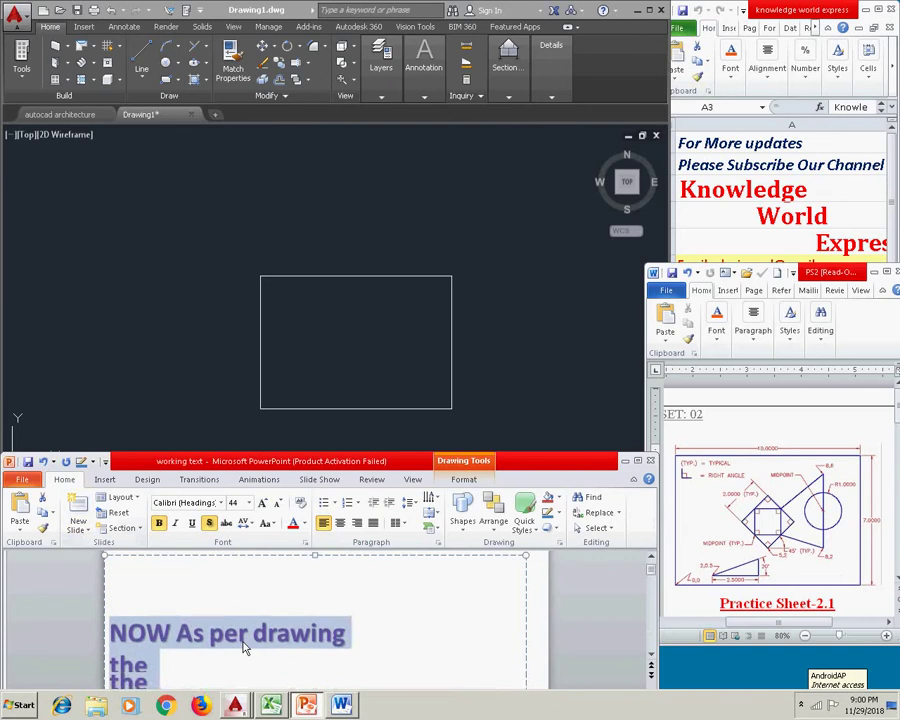
{"action": "key", "text": "BackSpace"}
{"action": "type", "text": "So wi"}
{"action": "key", "text": "BackSpace"}
{"action": "type", "text": "w"}
{"action": "key", "text": "BackSpace"}
{"action": "type", "text": "e"}
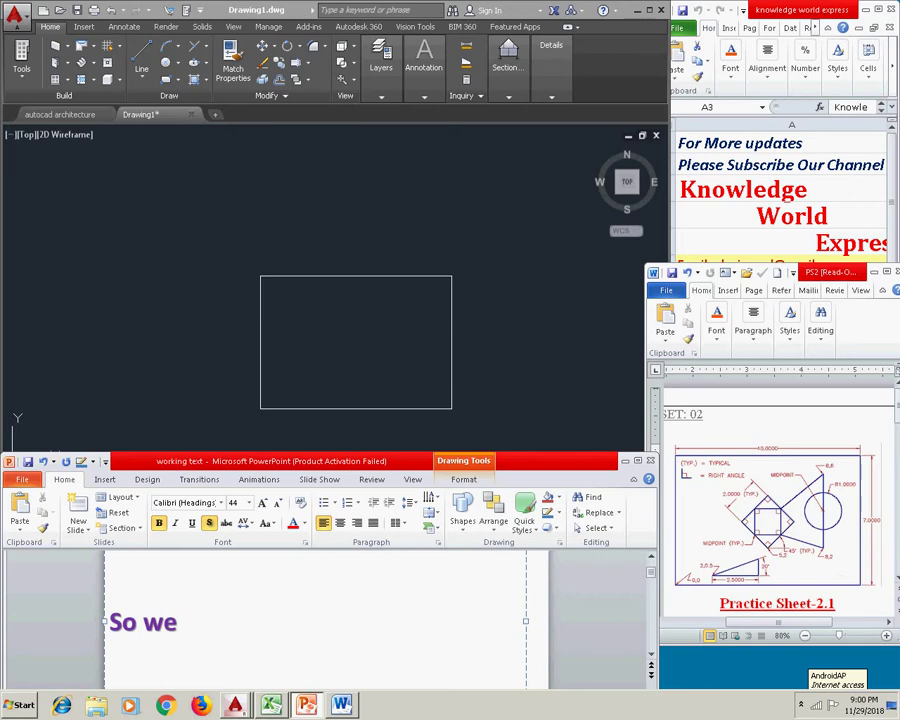
{"action": "type", "text": " will run "}
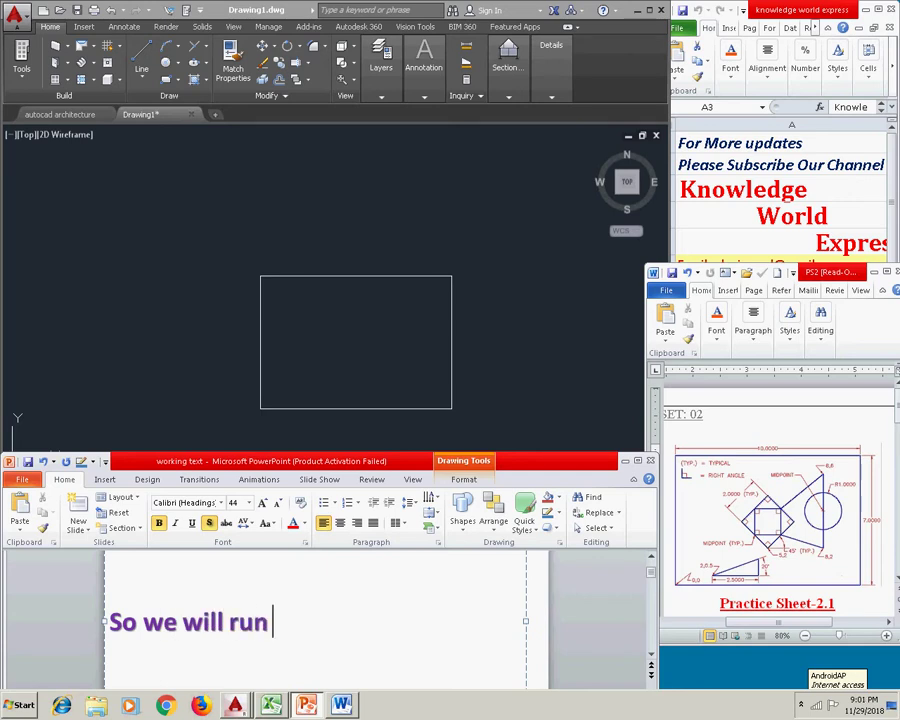
{"action": "type", "text": "'o"}
{"action": "type", "text": "rigin' "}
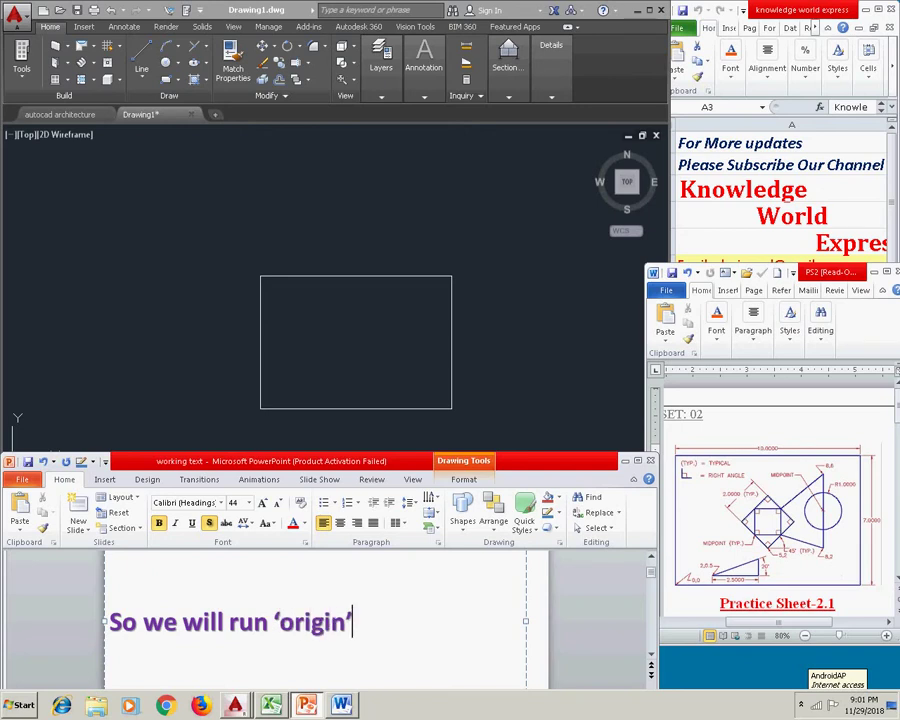
{"action": "type", "text": "command"}
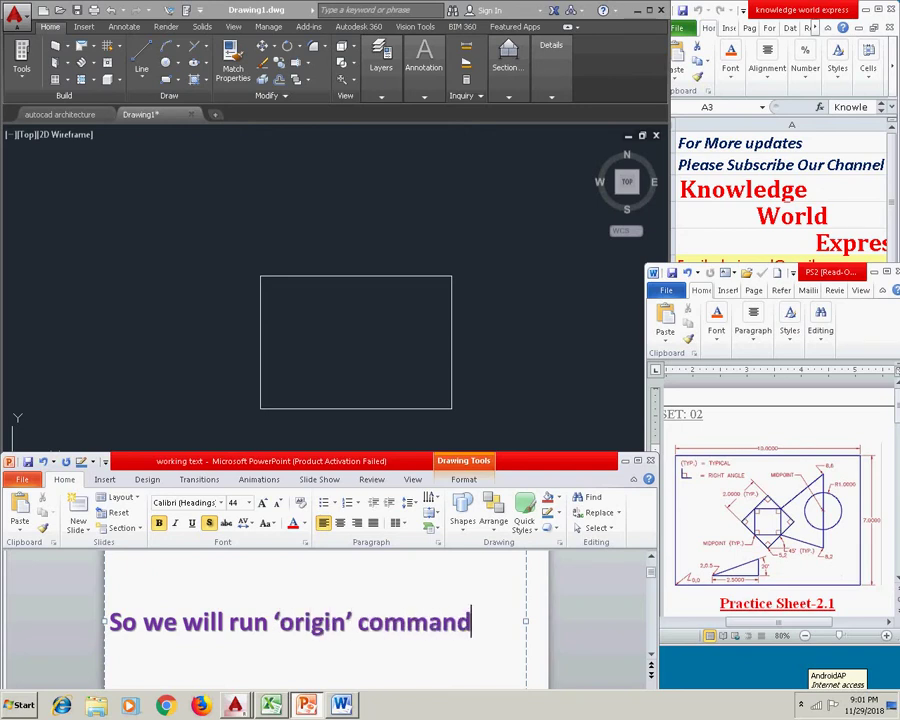
Step: Replace the slide text with 'Just type 'origin' and hit enter'
{"action": "key", "text": "ctrl+a"}
{"action": "key", "text": "BackSpace"}
{"action": "type", "text": "Just type"}
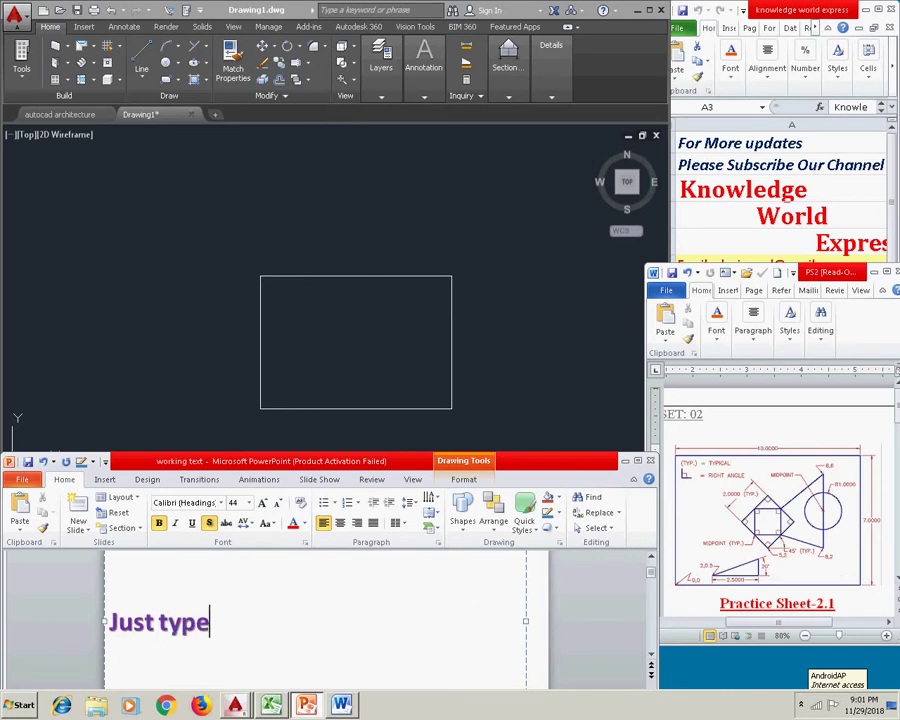
{"action": "type", "text": " o"}
{"action": "key", "text": "BackSpace"}
{"action": "key", "text": "Return"}
{"action": "type", "text": "'origin' "}
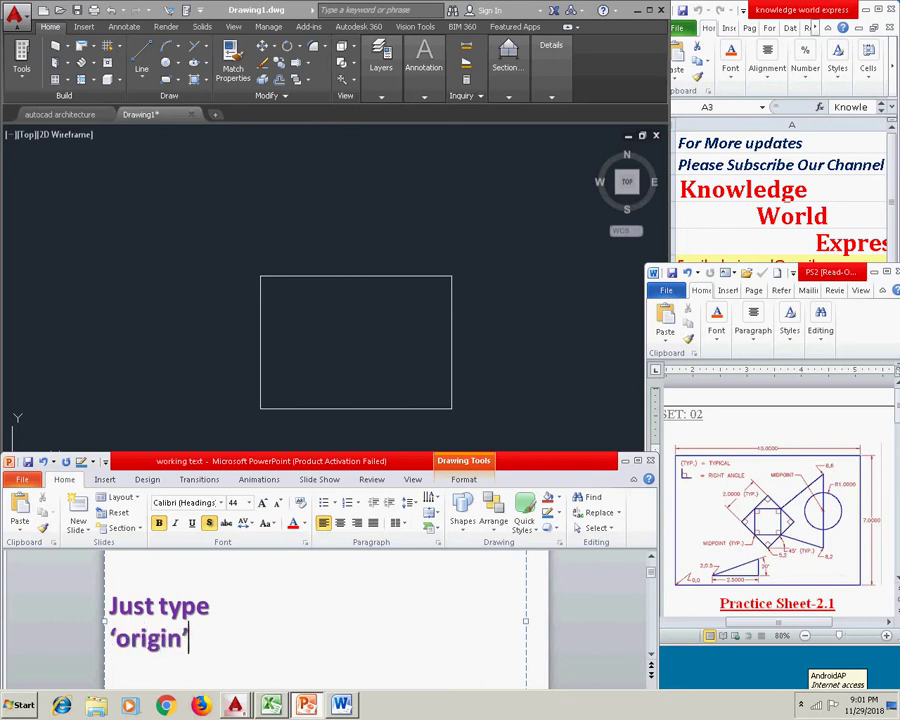
{"action": "type", "text": "and hit enter"}
Step: Add the line 'or select from coordinate tool bar at 'view' menubar' to the slide
{"action": "key", "text": "Return"}
{"action": "type", "text": "or sle"}
{"action": "key", "text": "BackSpace"}
{"action": "key", "text": "BackSpace"}
{"action": "type", "text": "elect from "}
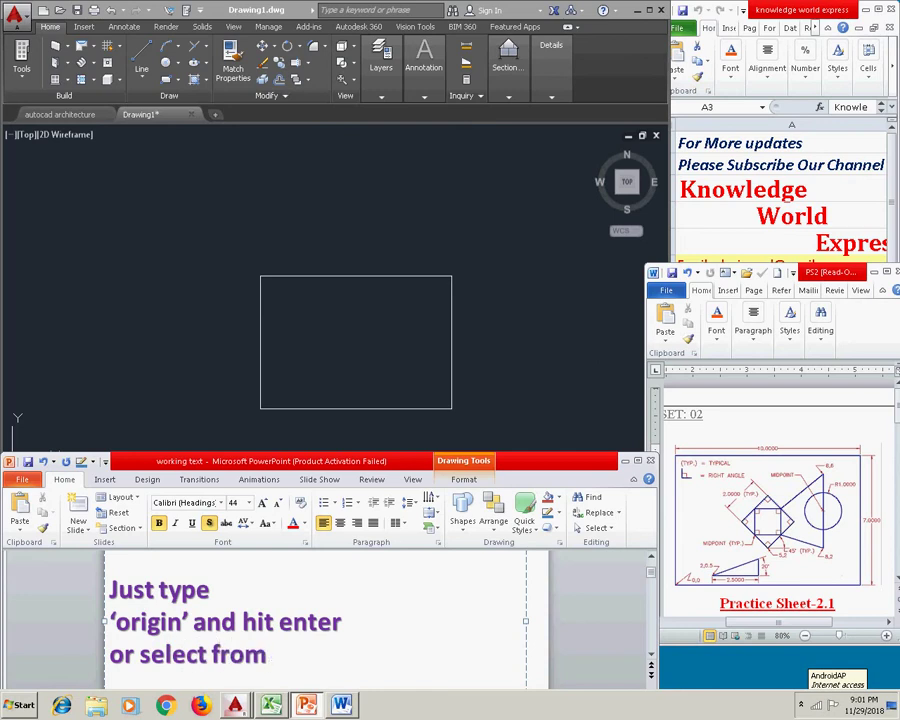
{"action": "type", "text": "coordinate tool bar at "}
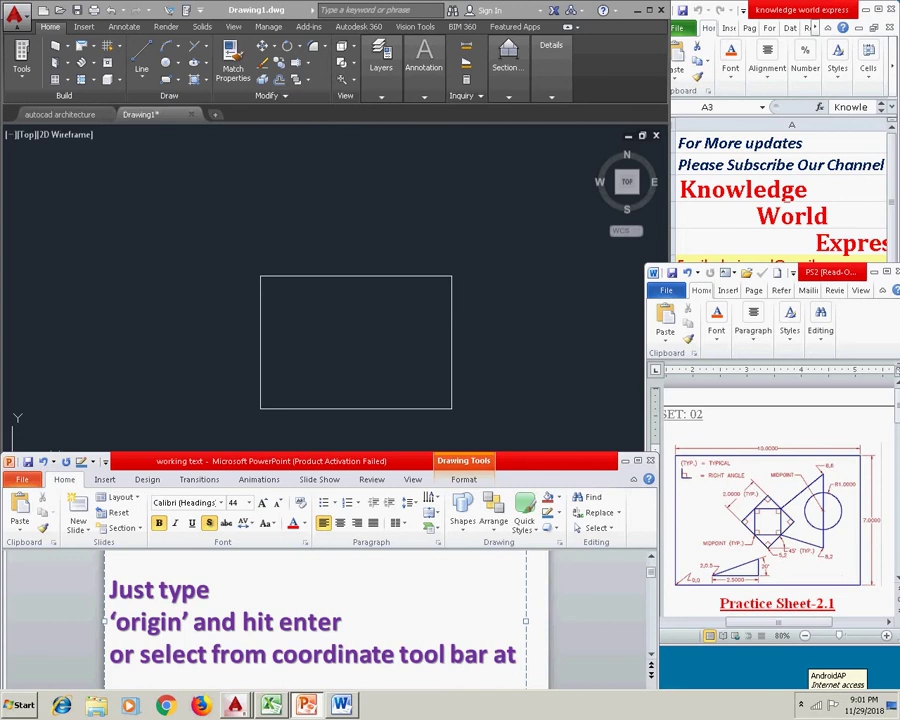
{"action": "type", "text": "vi"}
{"action": "key", "text": "BackSpace"}
{"action": "key", "text": "BackSpace"}
{"action": "type", "text": "'vie"}
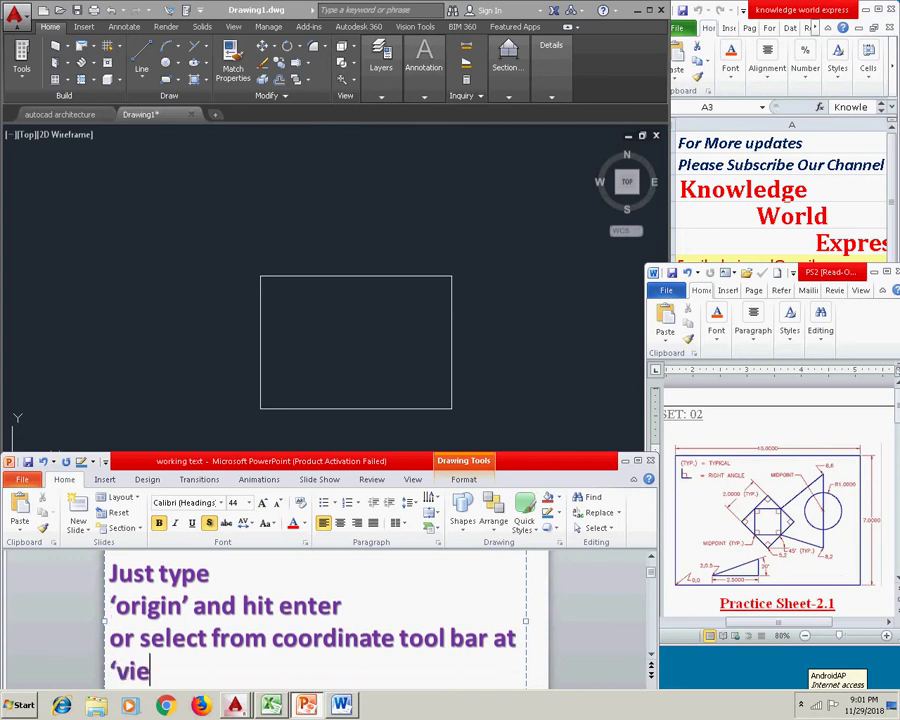
{"action": "type", "text": "w' e"}
{"action": "key", "text": "BackSpace"}
{"action": "type", "text": "menubar"}
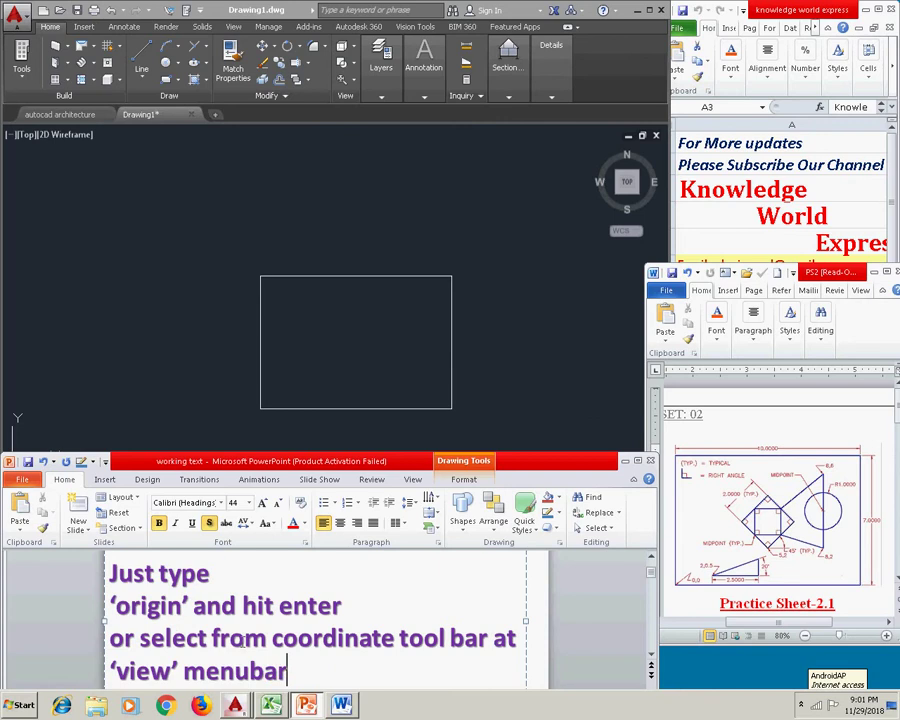
{"action": "key", "text": "ctrl+a"}
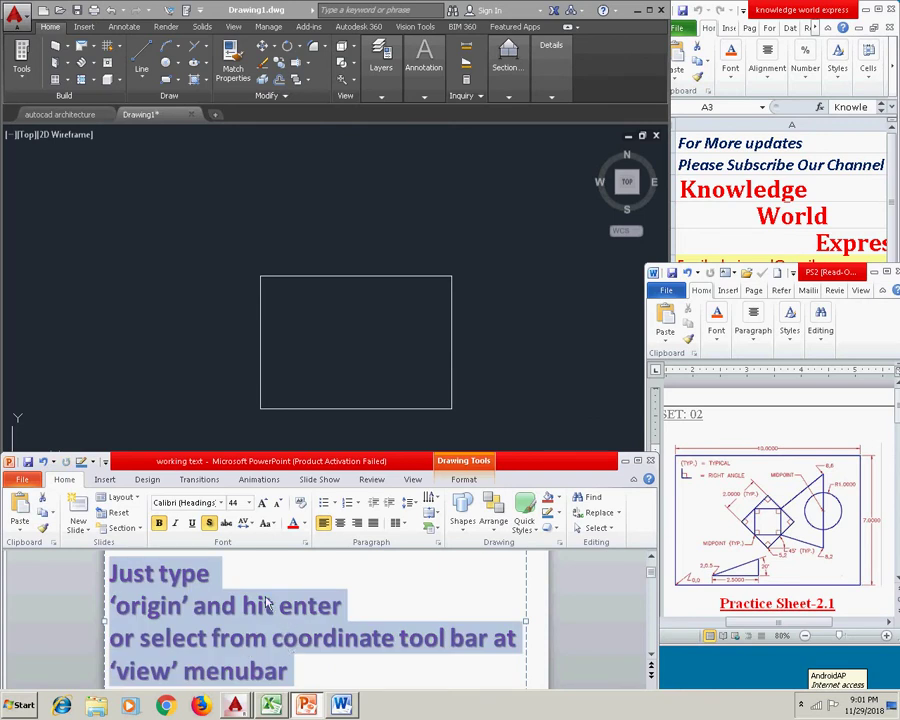
{"action": "left_click", "coordinate": [176, 363]}
Step: Attempt the origin command in AutoCAD, cancelling the mistaken HATCHSETORIGIN run
{"action": "left_click", "coordinate": [150, 521]}
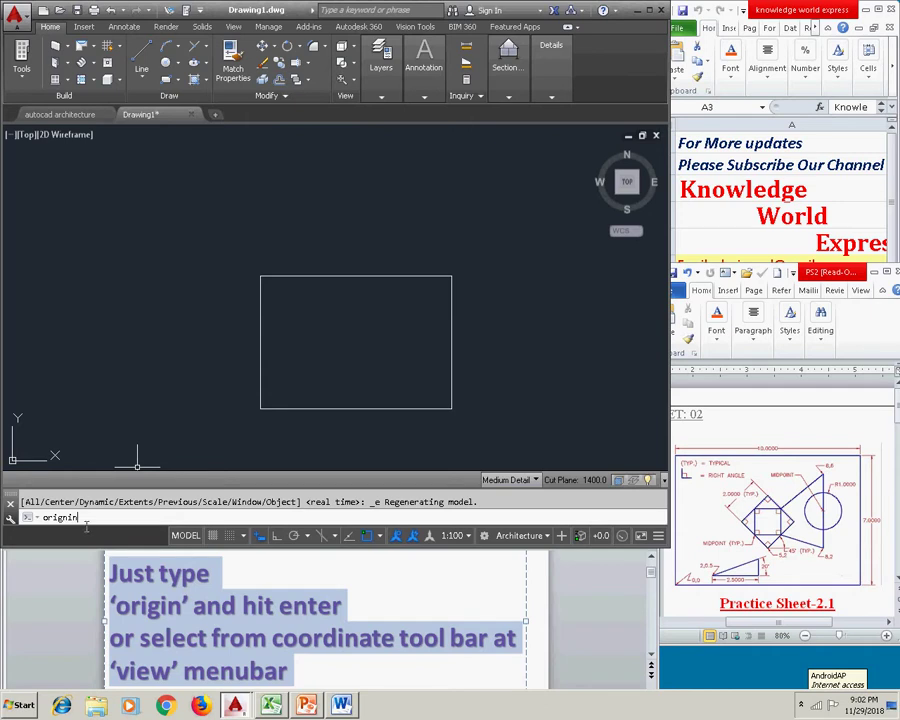
{"action": "key", "text": "BackSpace"}
{"action": "key", "text": "BackSpace"}
{"action": "key", "text": "BackSpace"}
{"action": "key", "text": "BackSpace"}
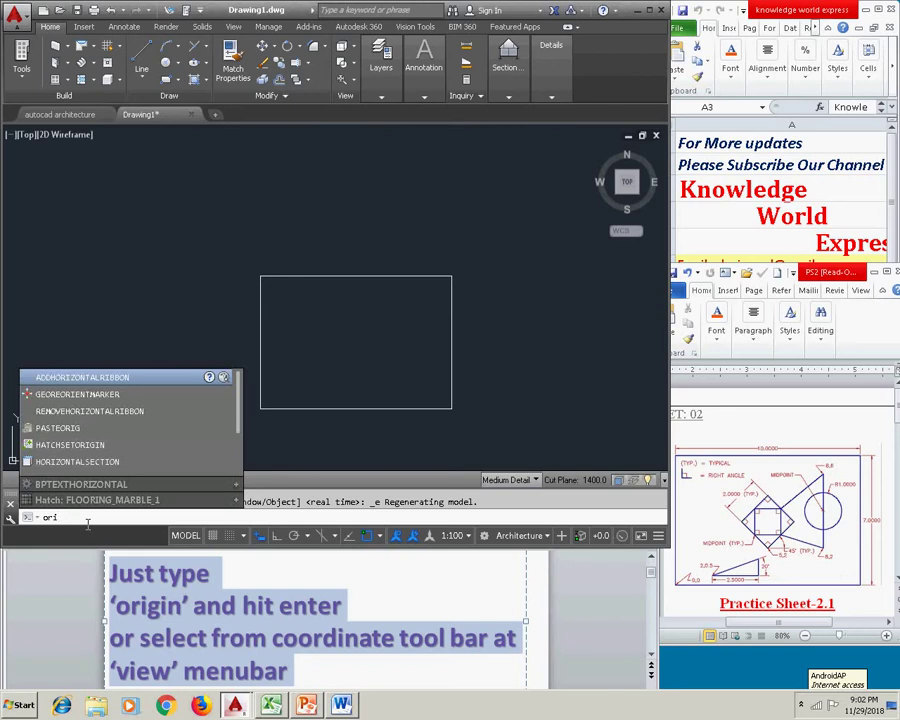
{"action": "type", "text": "gin"}
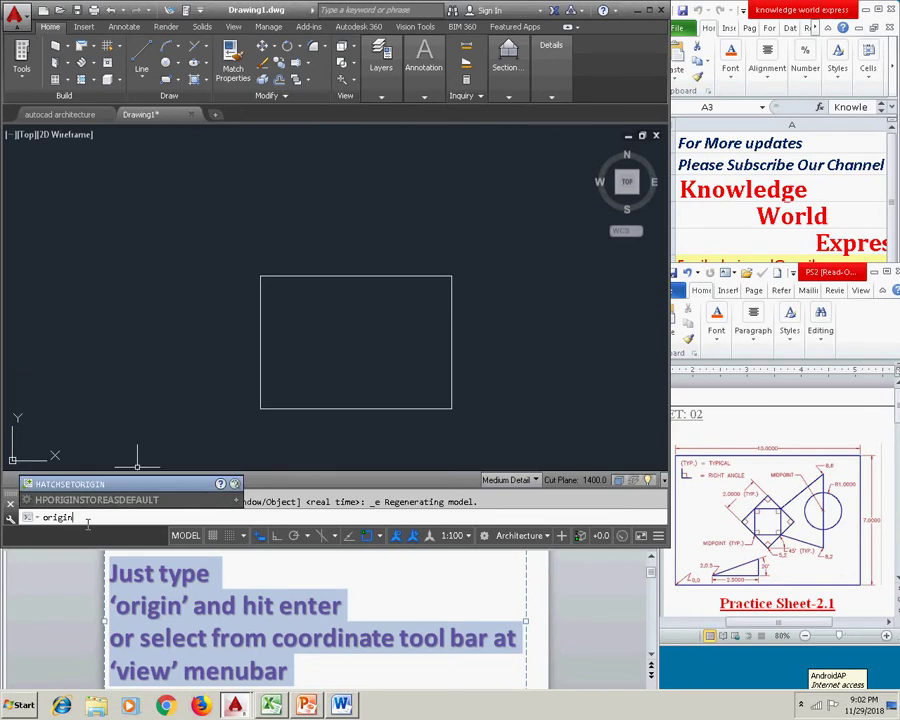
{"action": "key", "text": "Return"}
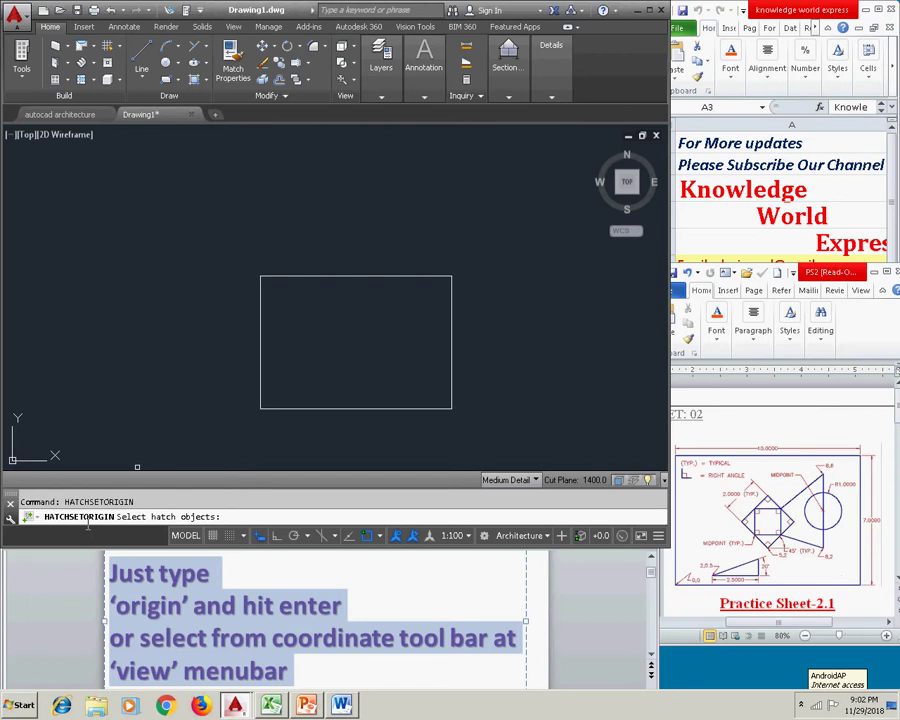
{"action": "key", "text": "Escape"}
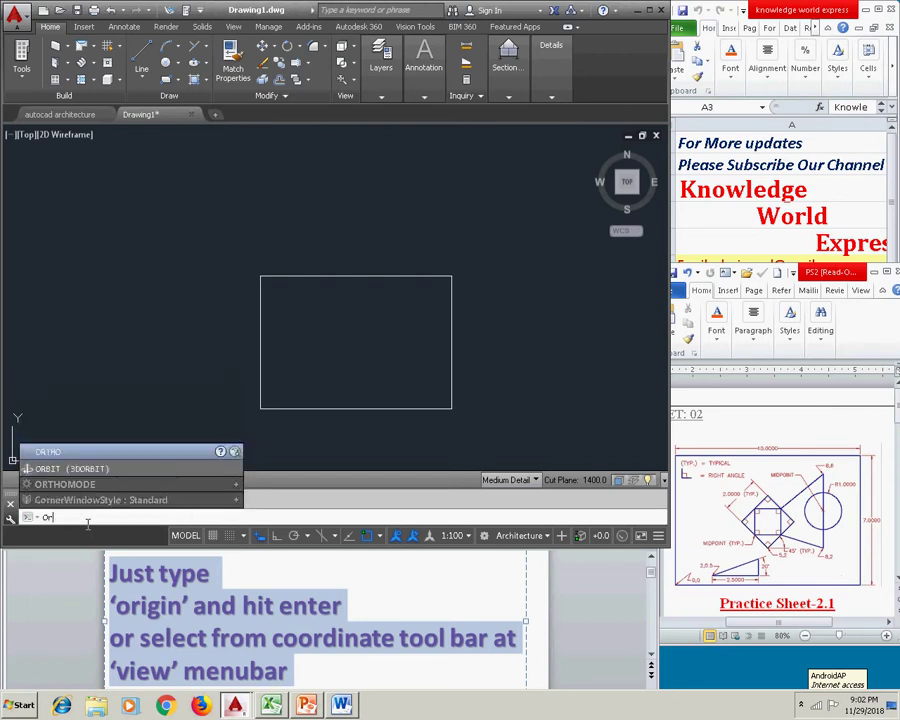
{"action": "type", "text": "i"}
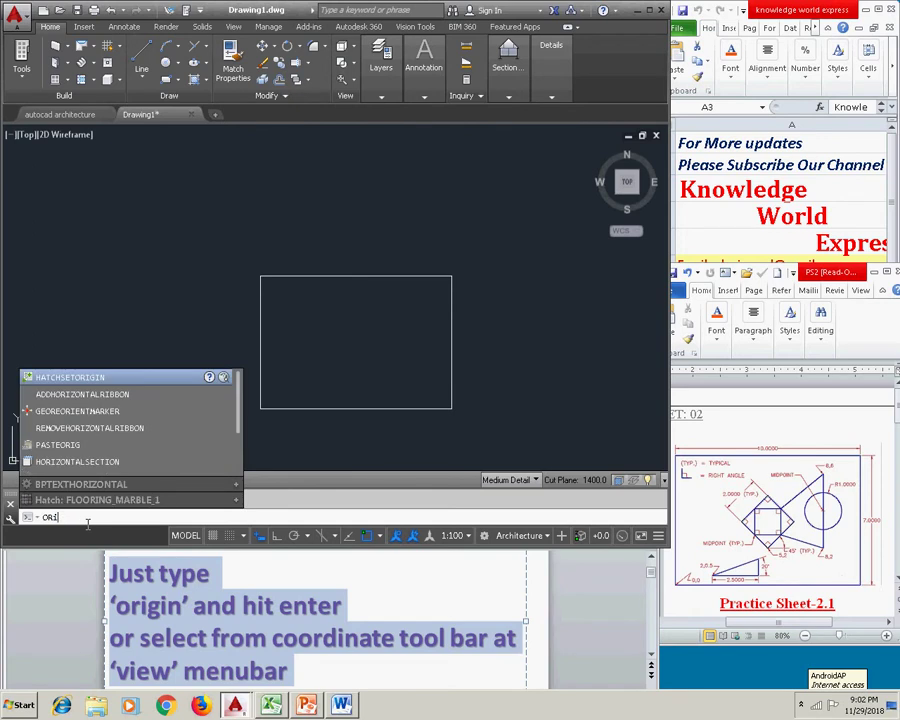
{"action": "key", "text": "Escape"}
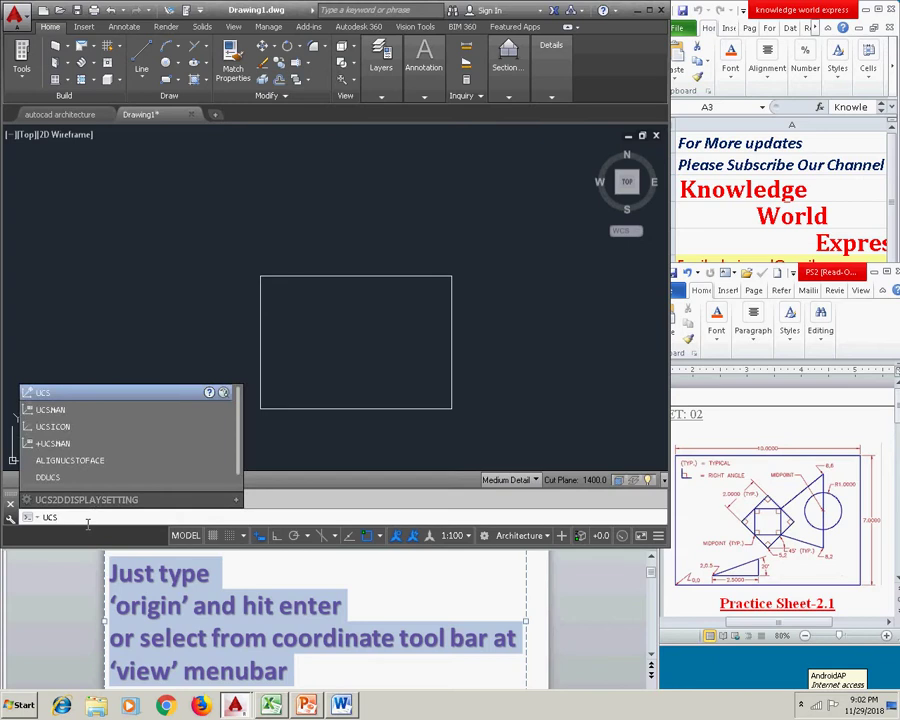
Step: Run UCS with origin at the rectangle's bottom-left corner and X along its bottom edge
{"action": "key", "text": "Return"}
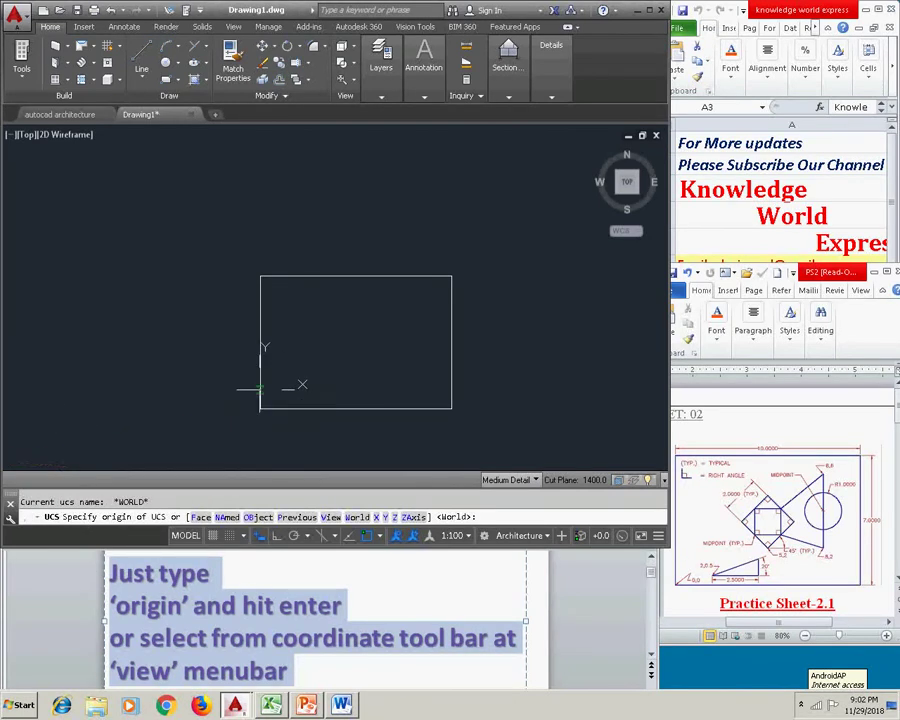
{"action": "left_click", "coordinate": [261, 408]}
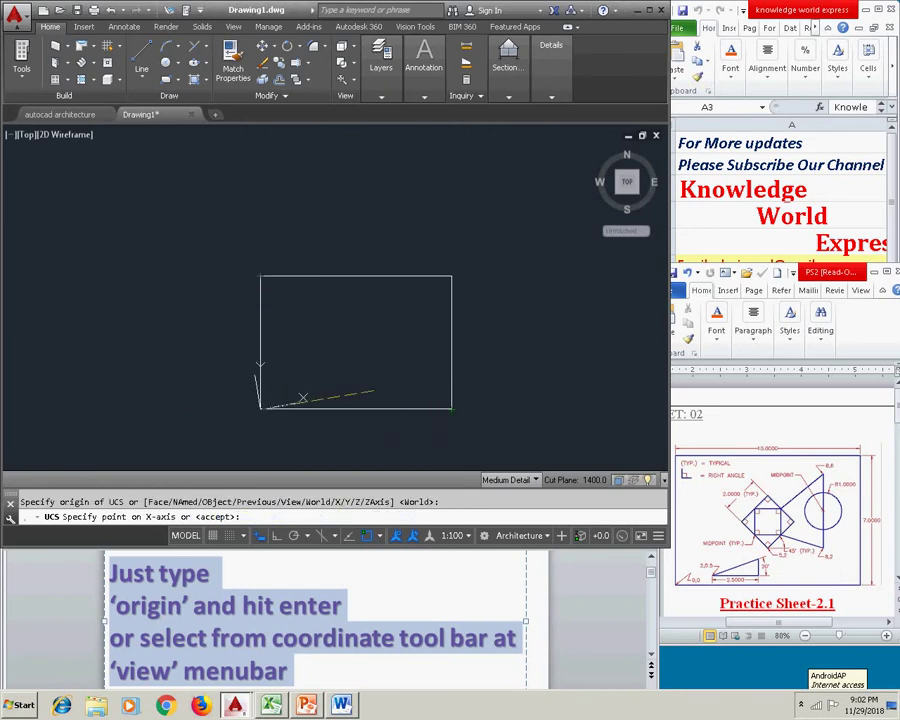
{"action": "left_click", "coordinate": [395, 408]}
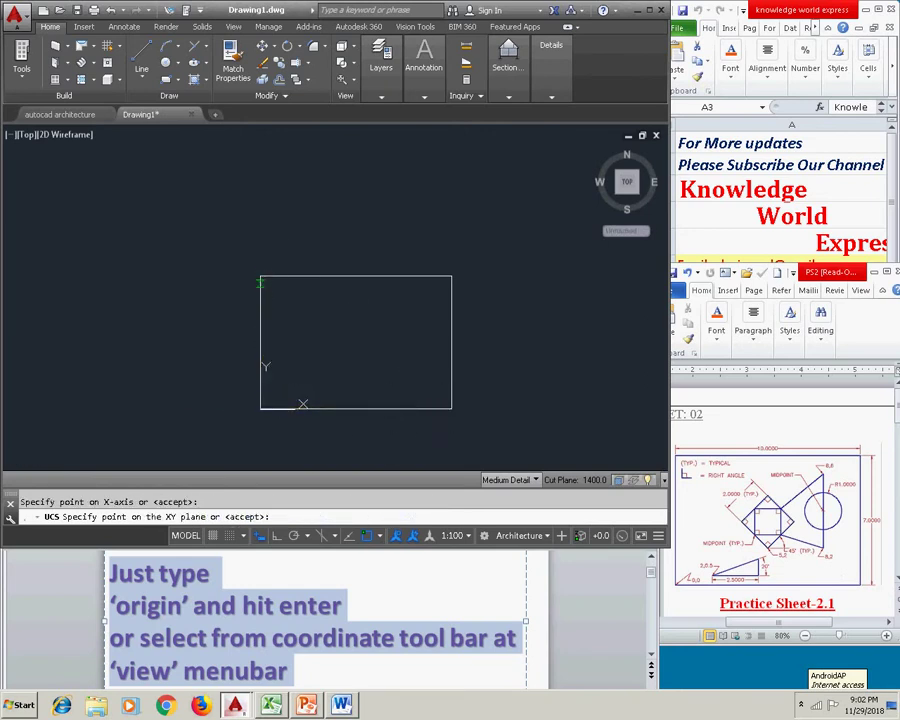
{"action": "left_click", "coordinate": [261, 277]}
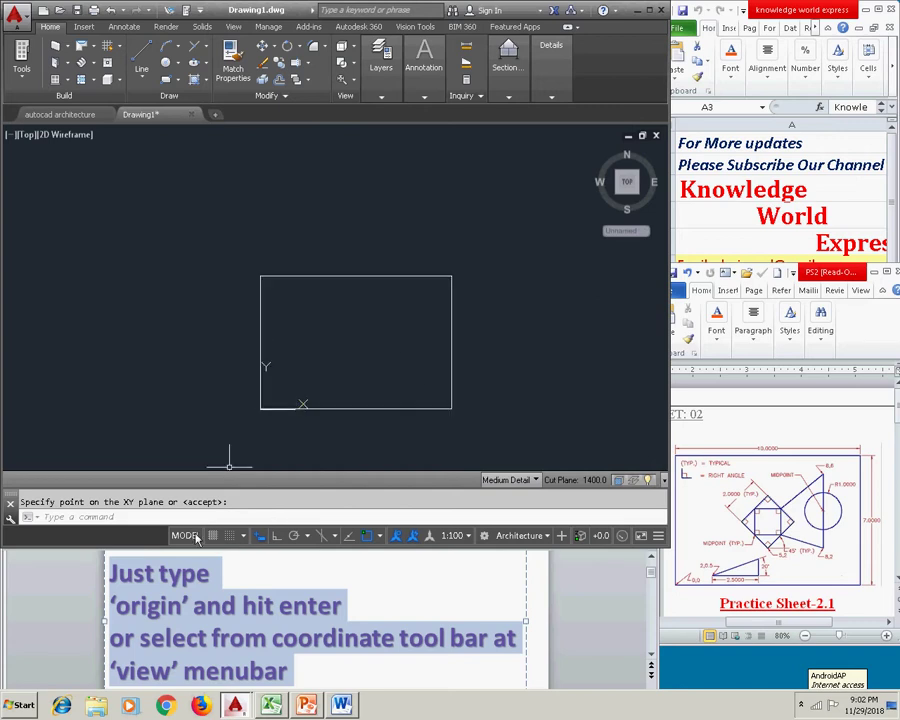
{"action": "left_click", "coordinate": [198, 620]}
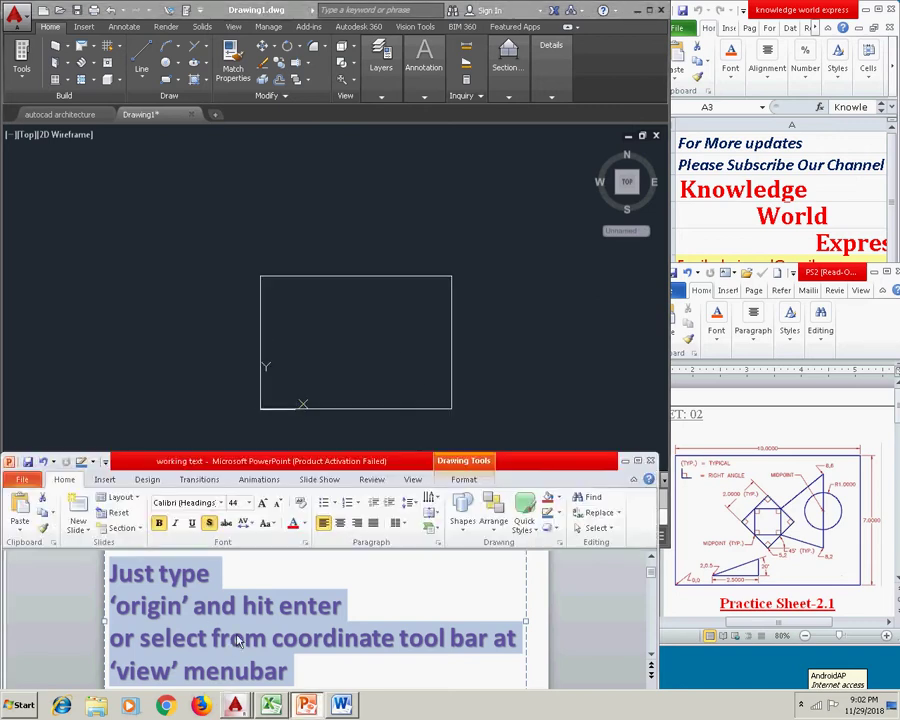
Step: Change the word 'origin' to 'UCS' in the slide's instruction text
{"action": "left_click", "coordinate": [184, 607]}
{"action": "left_click_drag", "start_coordinate": [186, 609], "coordinate": [117, 606]}
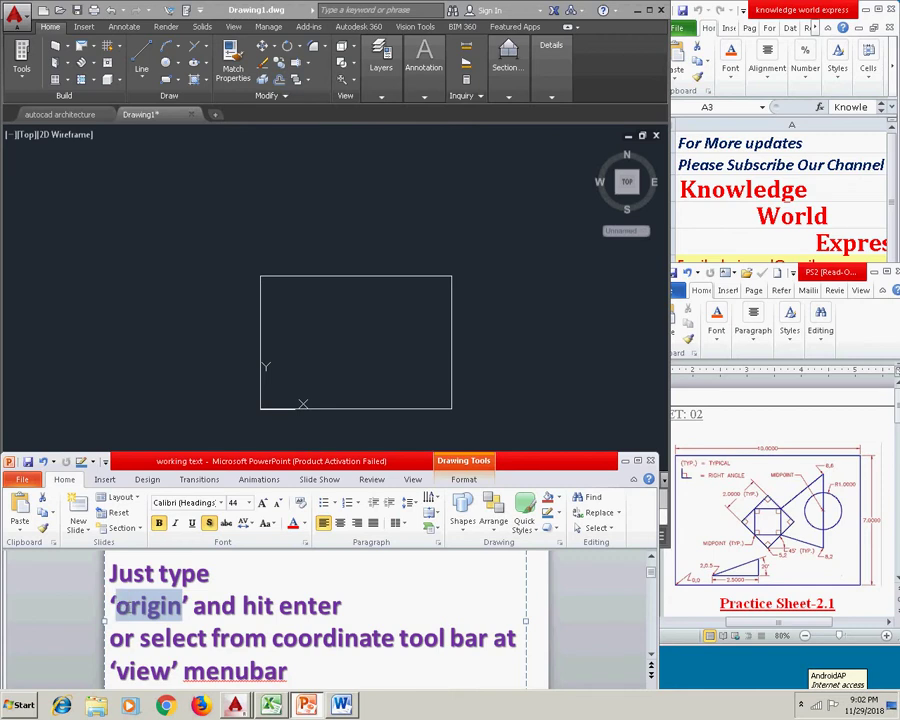
{"action": "type", "text": "UCS"}
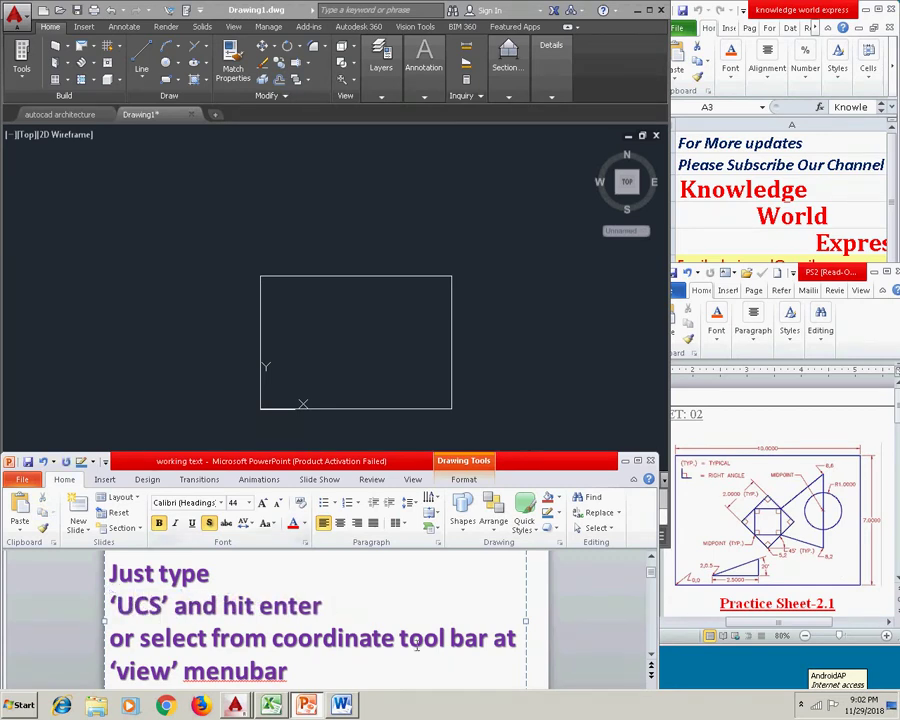
{"action": "scroll", "coordinate": [337, 655], "scroll_direction": "down", "scroll_amount": 1}
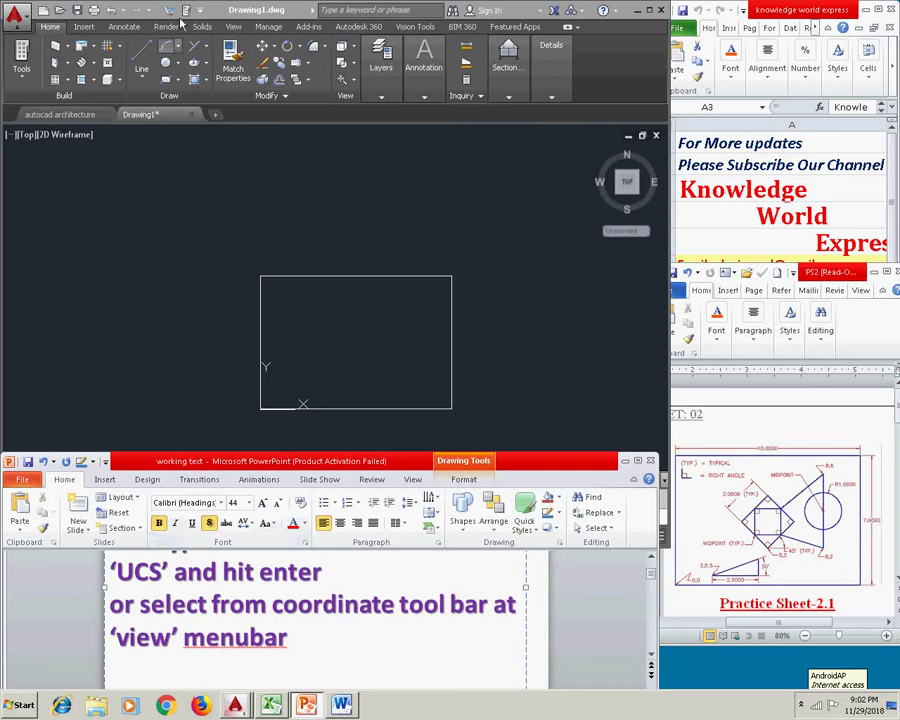
Step: Set the UCS origin at the rectangle's bottom-left corner via View tab's Coordinates Origin tool
{"action": "left_click", "coordinate": [240, 40]}
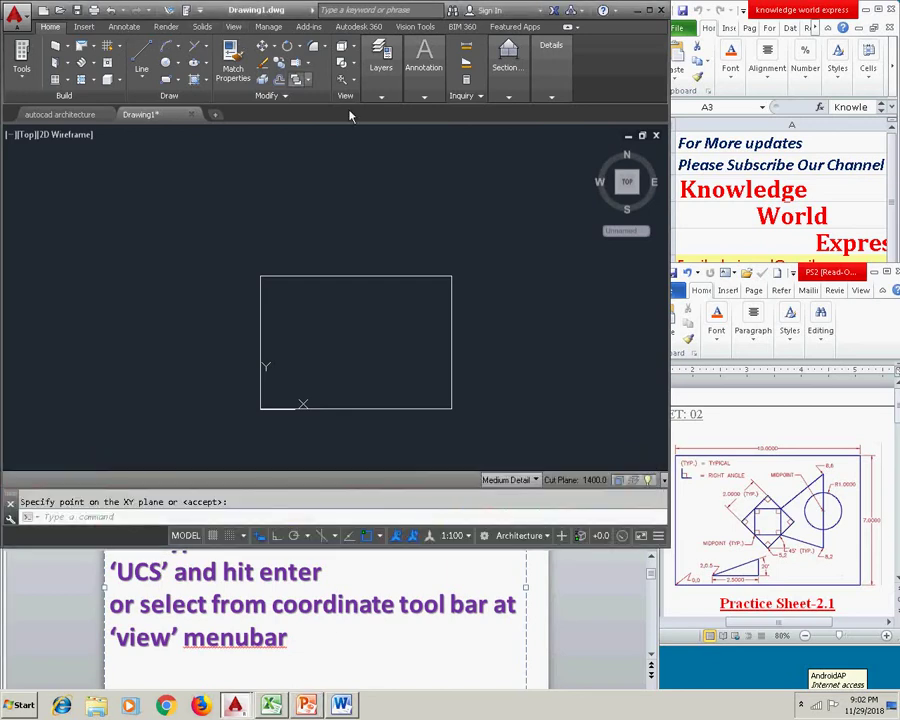
{"action": "left_click", "coordinate": [233, 26]}
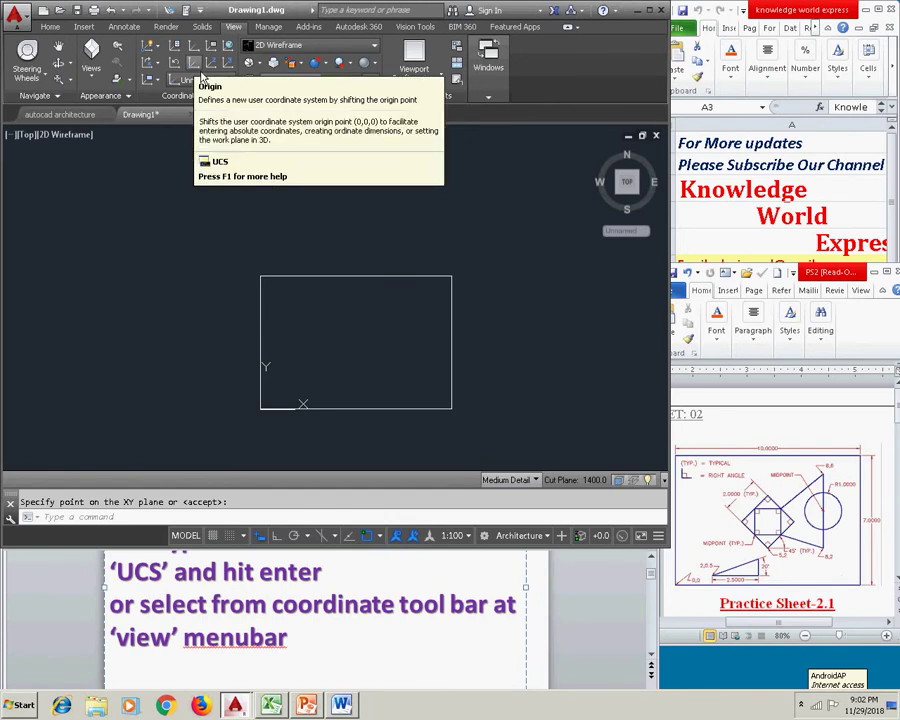
{"action": "left_click", "coordinate": [202, 77]}
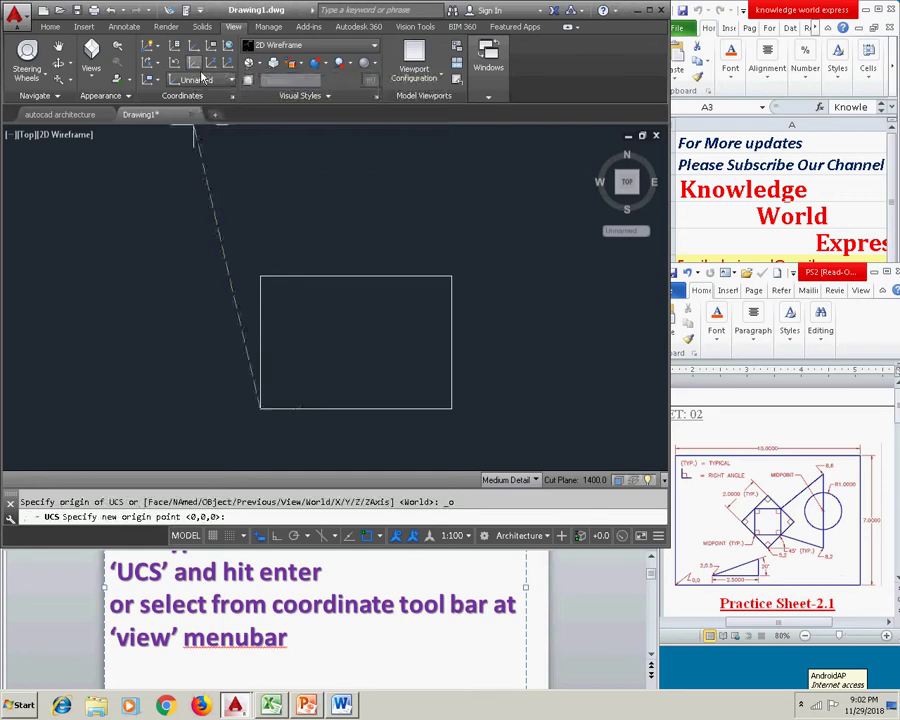
{"action": "left_click", "coordinate": [260, 410]}
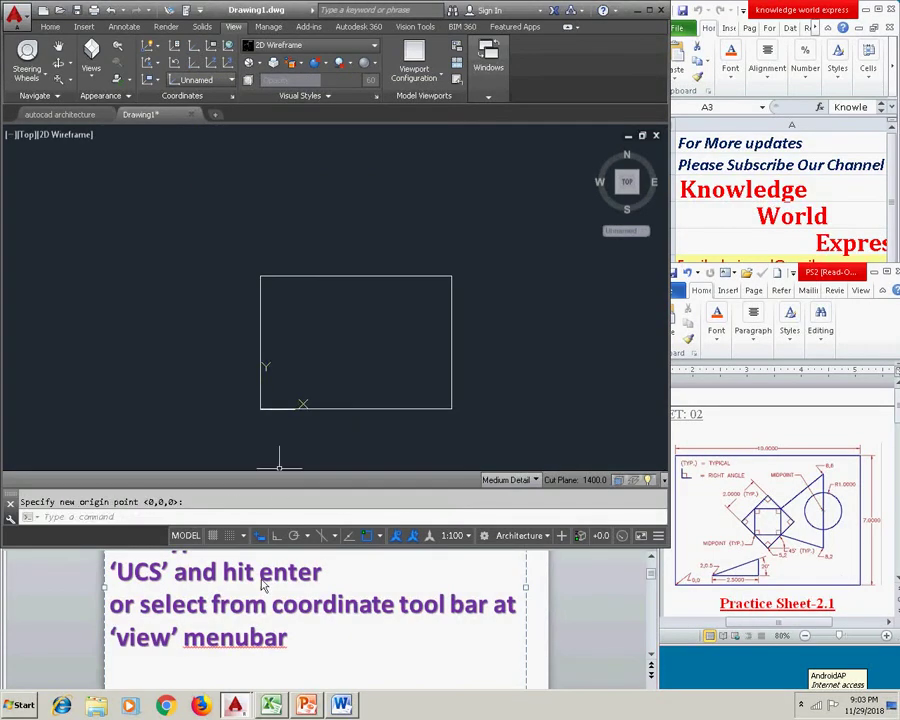
{"action": "left_click", "coordinate": [302, 645]}
{"action": "left_click", "coordinate": [298, 648]}
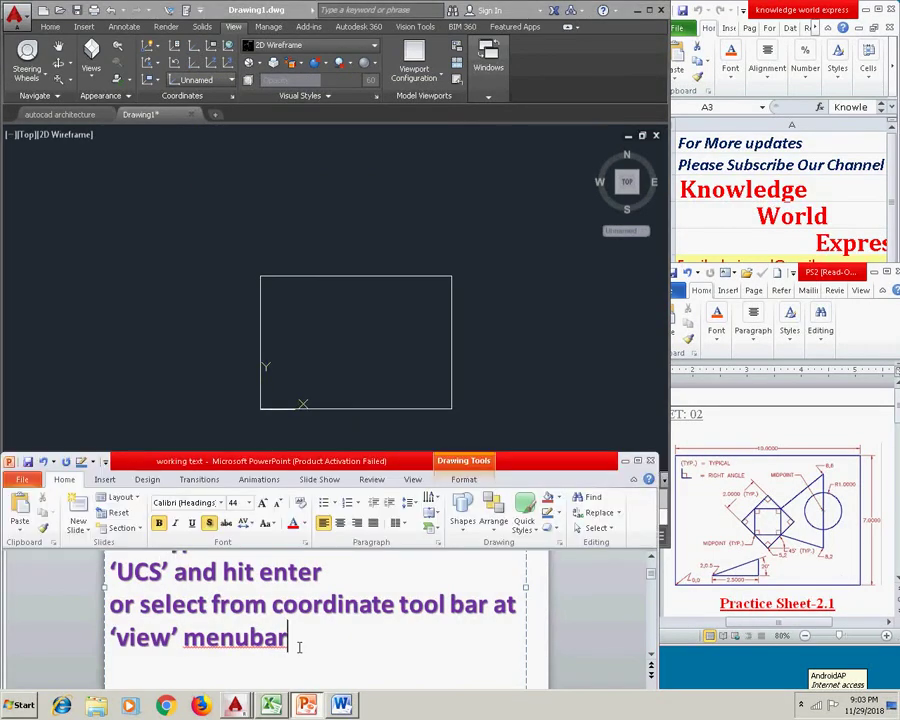
Step: Add 'AND CLICK ON THE LEFT BOTTOM CORNER FOR MAKING ORIGIN AS PER DRAWING' to the slide text
{"action": "type", "text": " AND"}
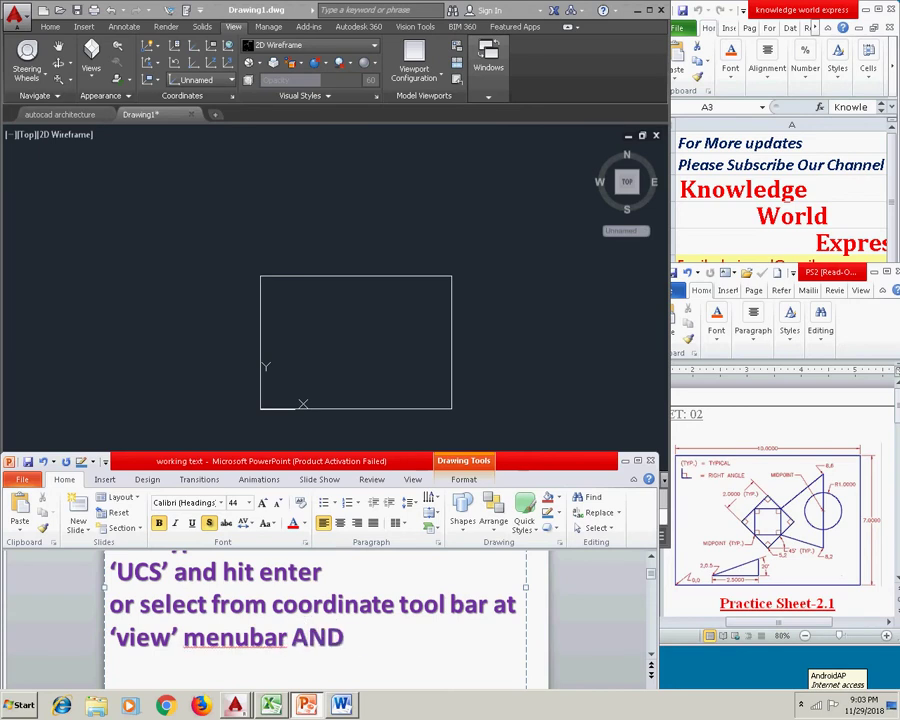
{"action": "type", "text": " CLICK ON THE E"}
{"action": "key", "text": "BackSpace"}
{"action": "type", "text": "LEFT CO"}
{"action": "key", "text": "BackSpace"}
{"action": "key", "text": "BackSpace"}
{"action": "type", "text": "BOTTOM CORNER "}
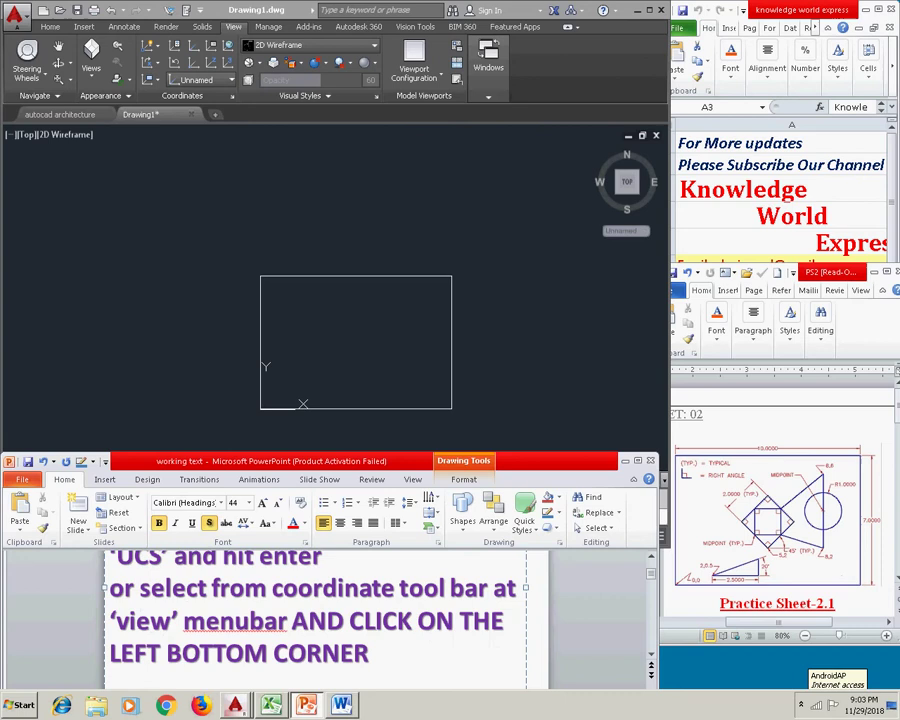
{"action": "type", "text": "FOR MAKING "}
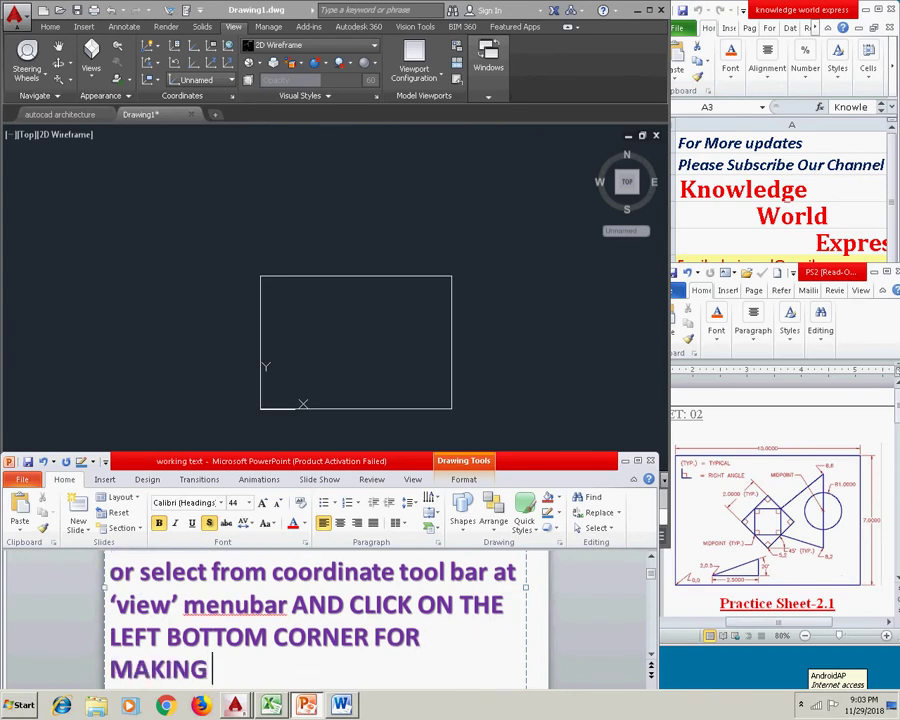
{"action": "type", "text": "ORIGINE"}
{"action": "key", "text": "BackSpace"}
{"action": "type", "text": "AS PER"}
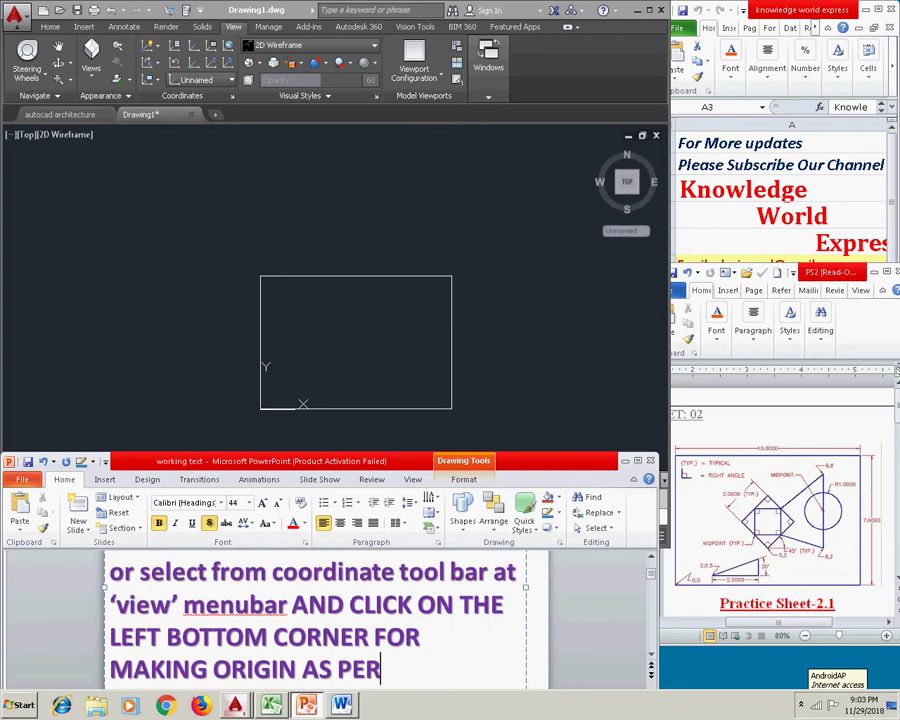
{"action": "type", "text": " DRAWING"}
Step: Clear all the text from the slide's text box
{"action": "key", "text": "ctrl+a"}
{"action": "key", "text": "Delete"}
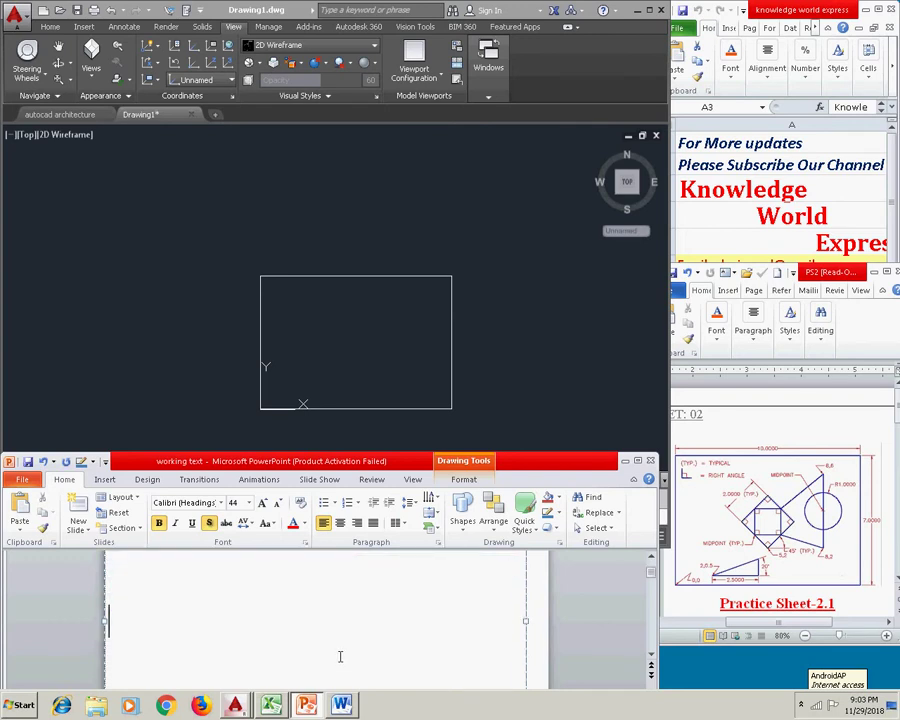
{"action": "key", "text": "ctrl+v"}
{"action": "key", "text": "ctrl+z"}
{"action": "scroll", "coordinate": [198, 645], "scroll_direction": "up", "scroll_amount": 1}
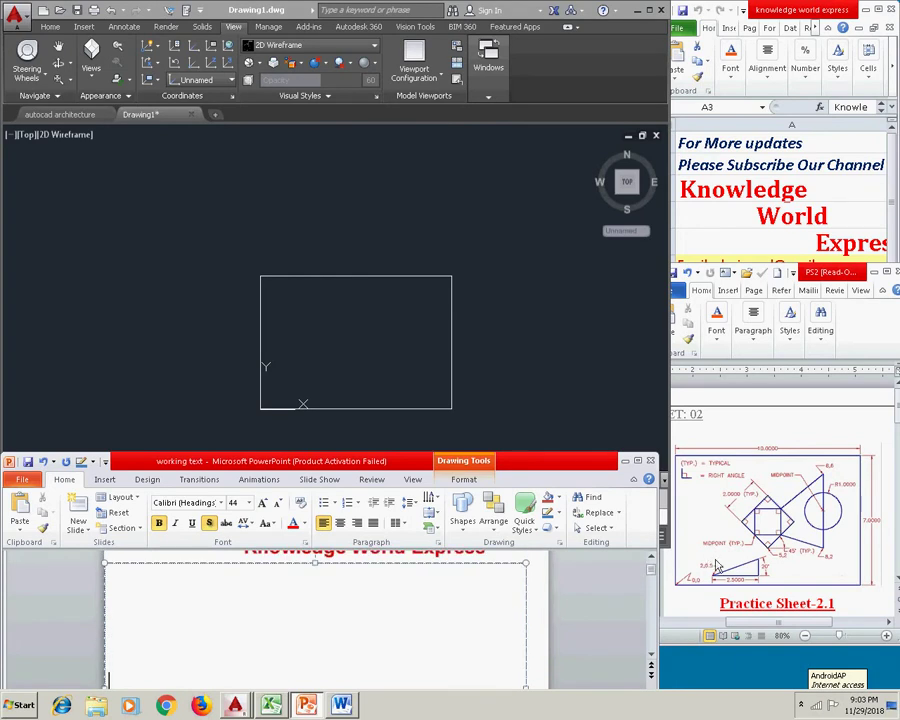
Step: Zoom the Word practice sheet in on the bottom-left triangle showing the 2,0.5 and 2.5000 dimensions
{"action": "left_click", "coordinate": [770, 592]}
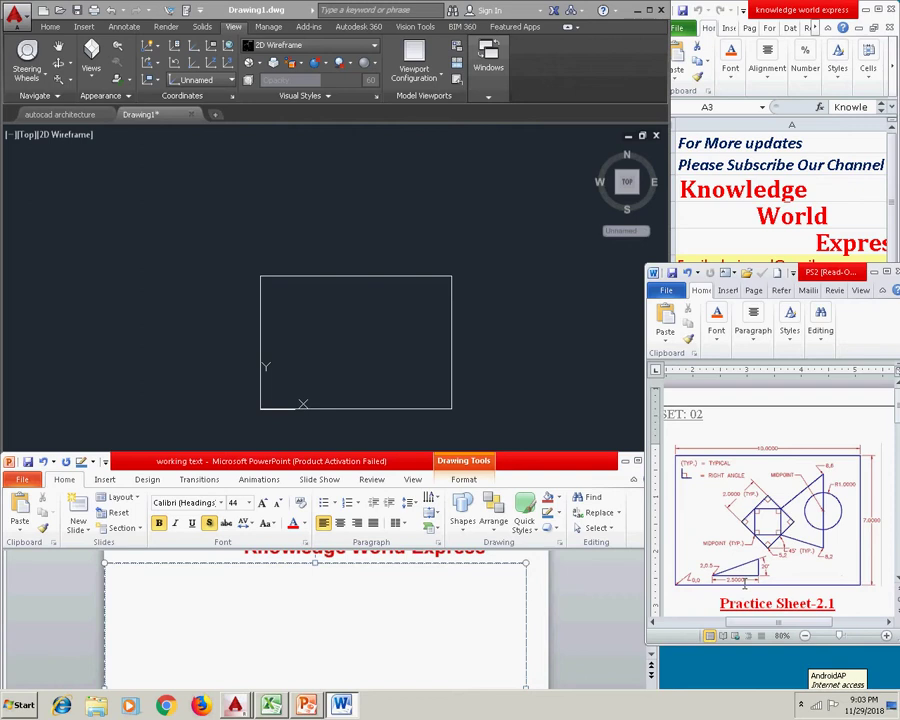
{"action": "scroll", "coordinate": [760, 575], "scroll_direction": "up", "scroll_amount": 9, "text": "ctrl"}
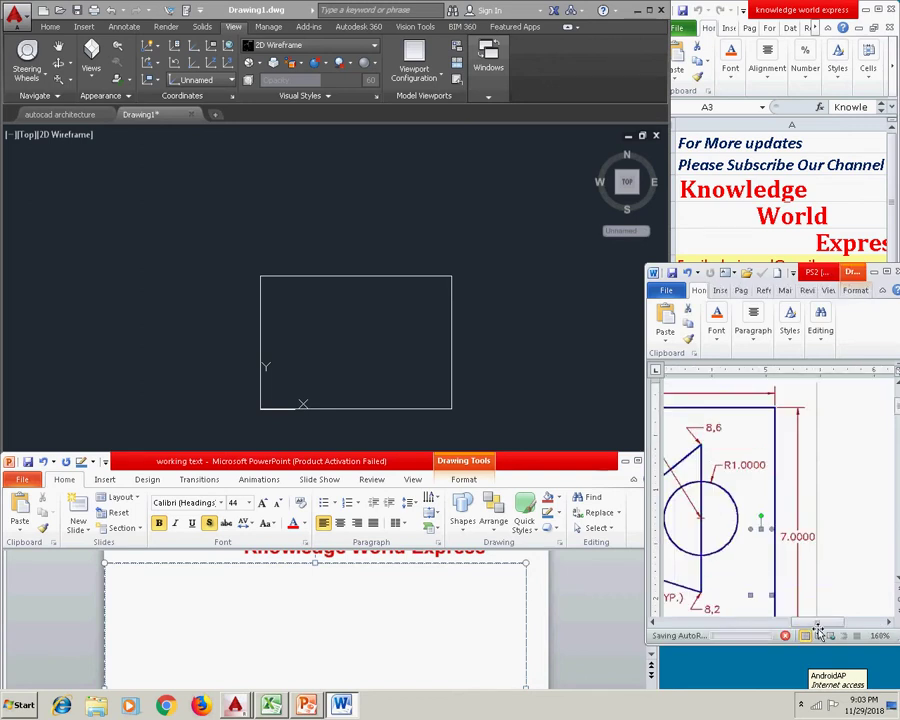
{"action": "left_click_drag", "start_coordinate": [818, 632], "coordinate": [785, 633]}
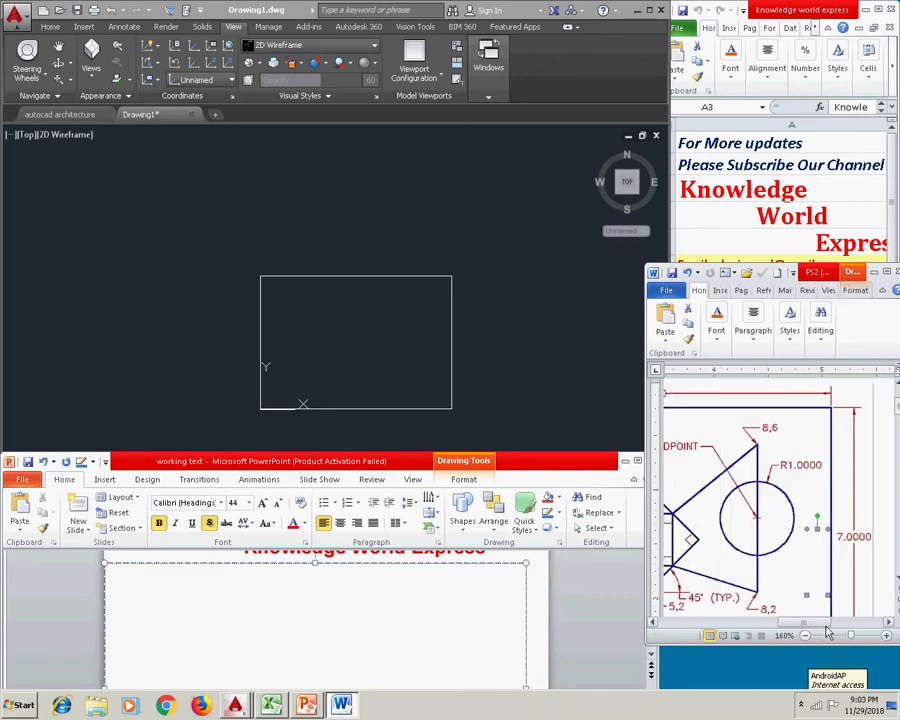
{"action": "scroll", "coordinate": [780, 610], "scroll_direction": "down", "scroll_amount": 3}
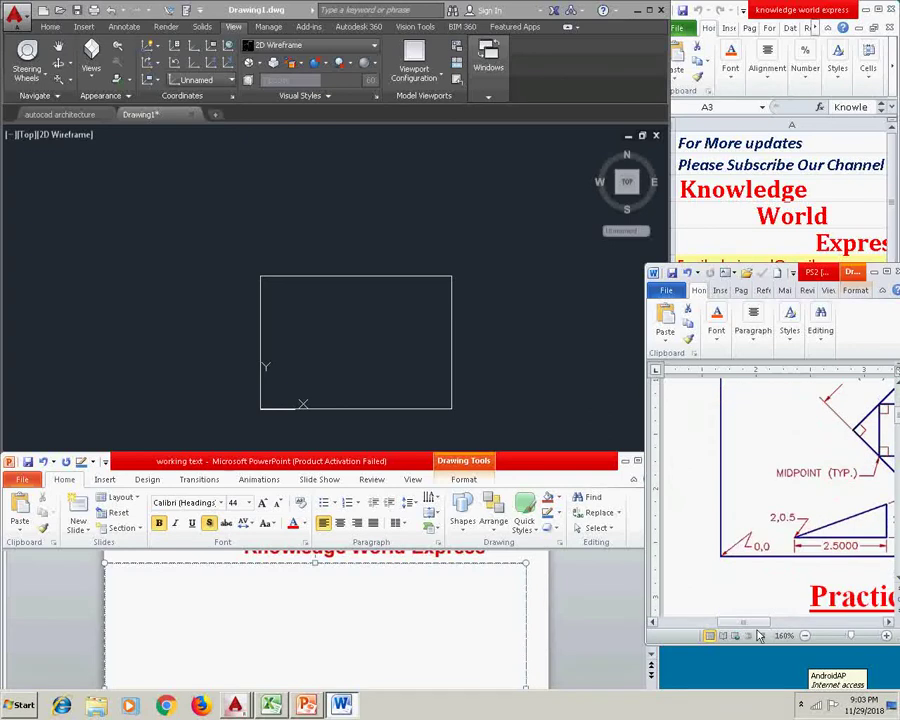
{"action": "scroll", "coordinate": [777, 625], "scroll_direction": "right", "scroll_amount": 2}
{"action": "left_click_drag", "start_coordinate": [770, 624], "coordinate": [750, 626]}
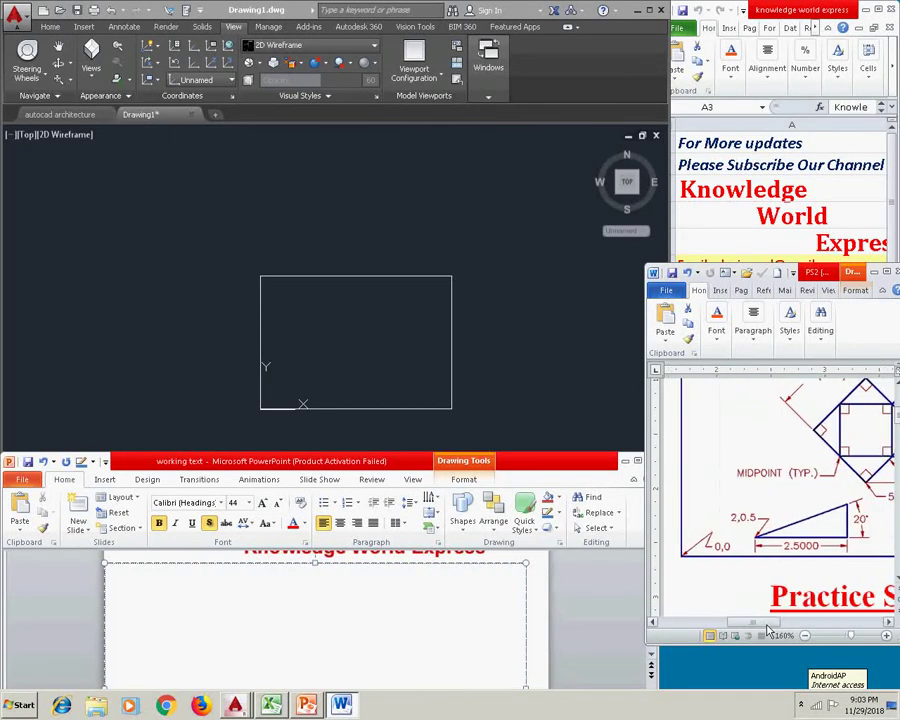
Step: Start the LINE command in the AutoCAD drawing
{"action": "left_click", "coordinate": [347, 387]}
{"action": "left_click", "coordinate": [50, 26]}
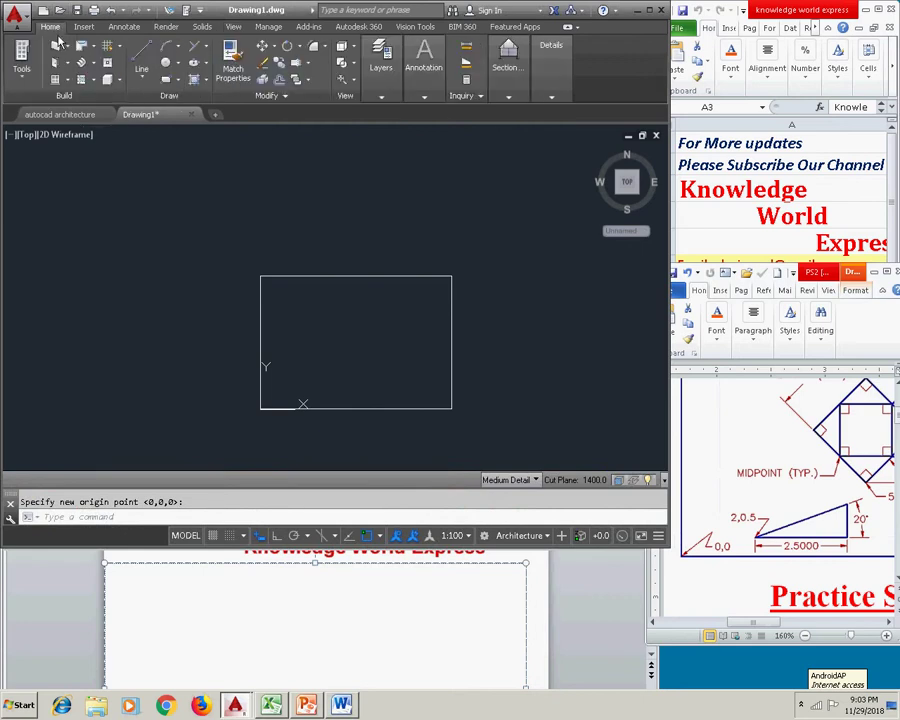
{"action": "left_click", "coordinate": [146, 62]}
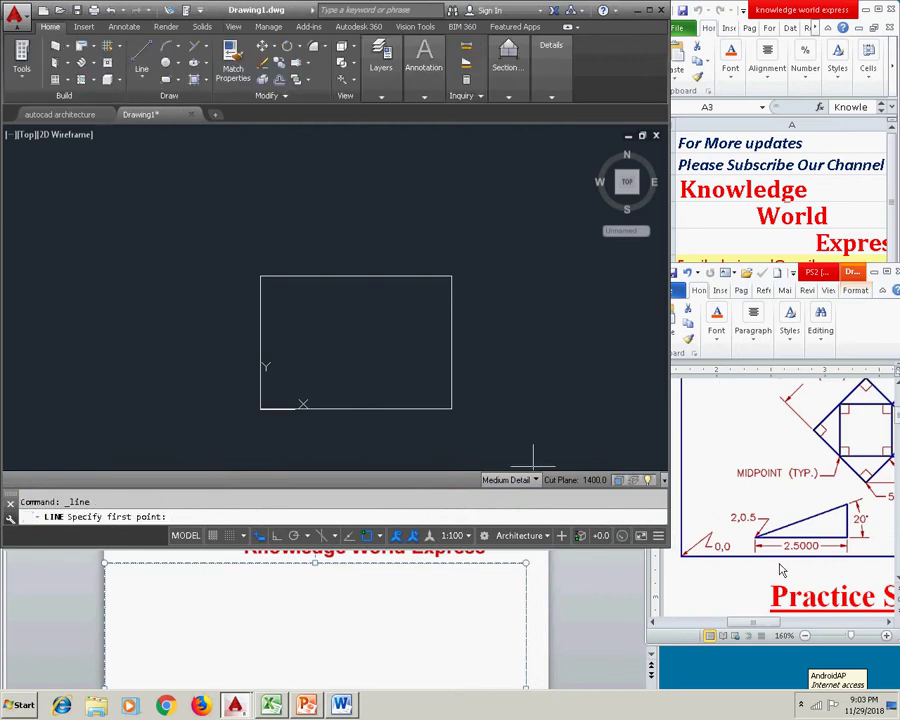
Step: Write 'START POINT WILL BE – 2,0.5, JUST TYPE AND HIT ENTER' on the slide
{"action": "left_click", "coordinate": [360, 618]}
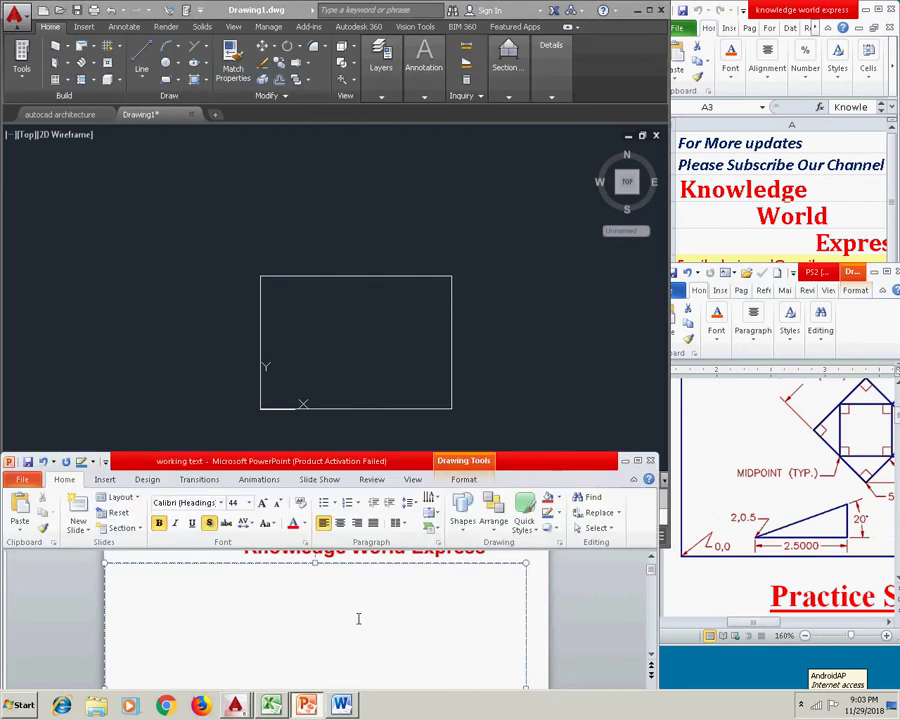
{"action": "type", "text": "START POINT WILL BE "}
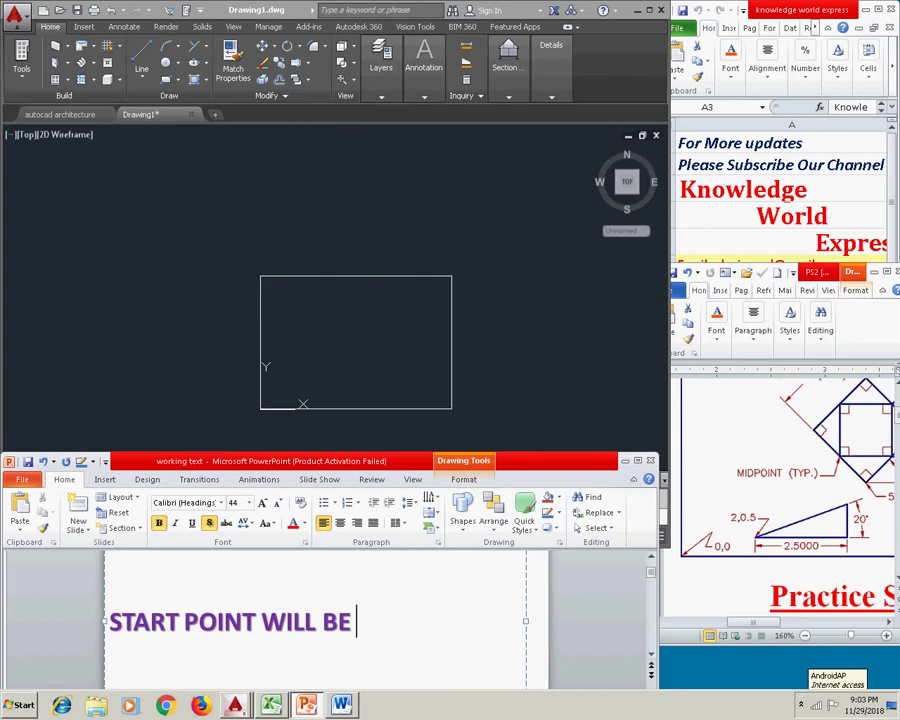
{"action": "type", "text": "2"}
{"action": "key", "text": "BackSpace"}
{"action": "type", "text": "2"}
{"action": "type", "text": ","}
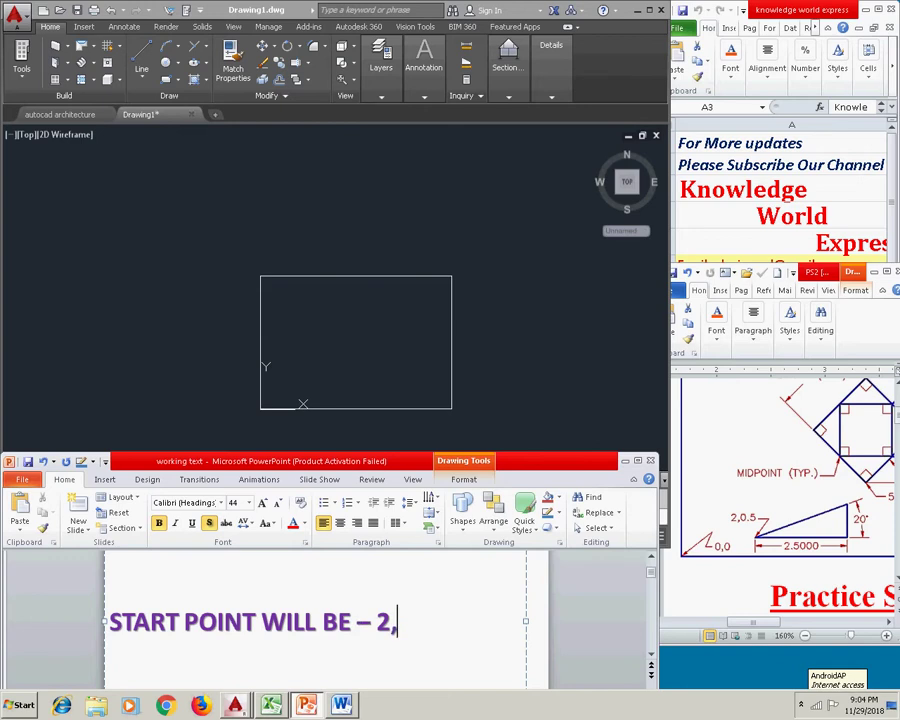
{"action": "type", "text": "0.5"}
{"action": "type", "text": ", JUST TYPE AND HIT E"}
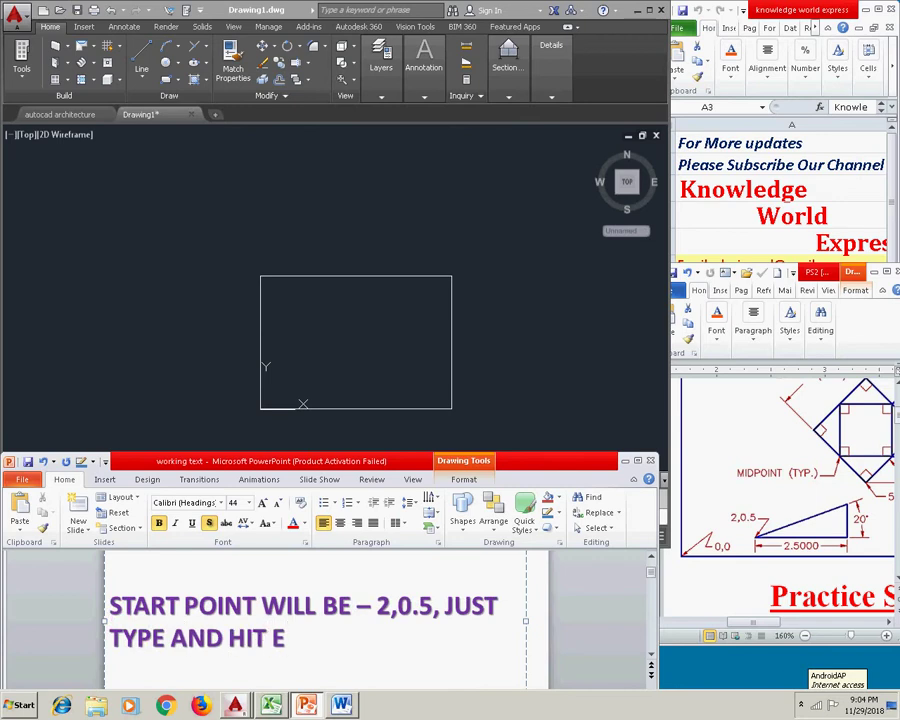
{"action": "type", "text": "NTER"}
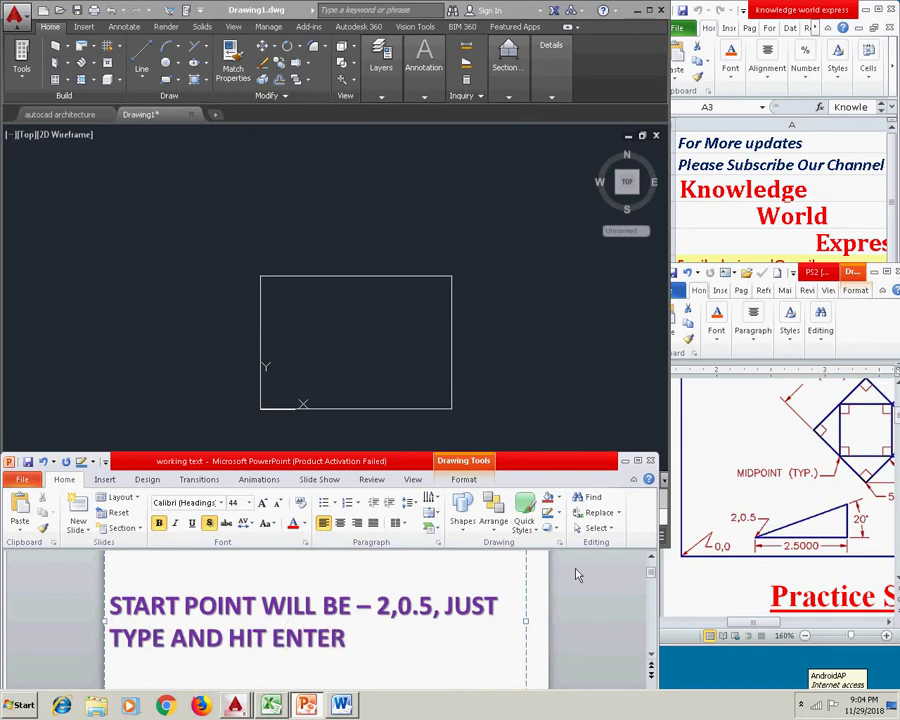
{"action": "left_click", "coordinate": [442, 425]}
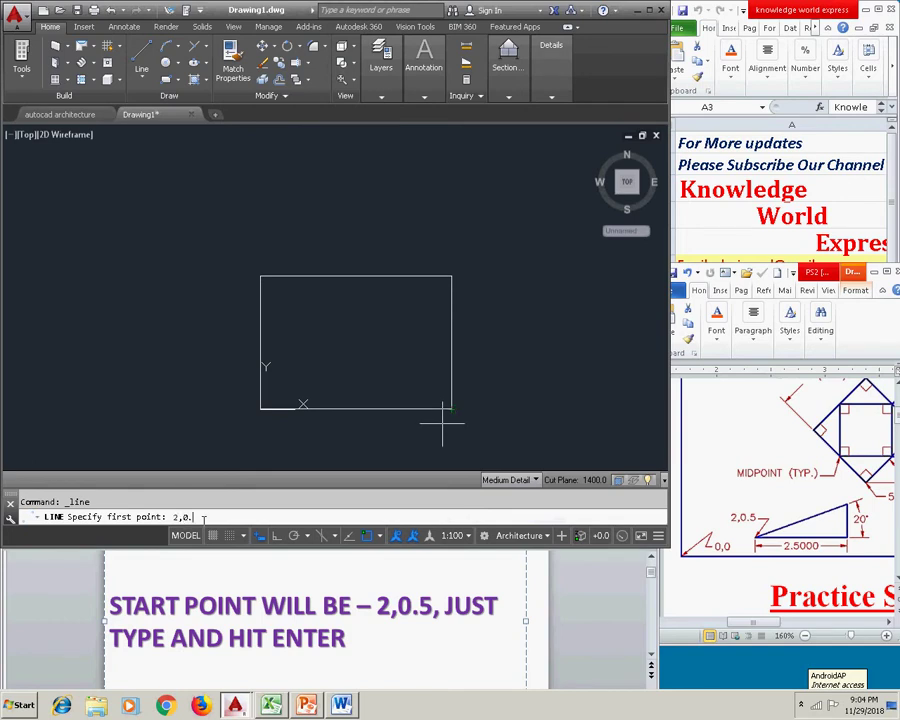
Step: Confirm 2,0.5 as the line's start point, then select the old slide text for replacing
{"action": "key", "text": "Return"}
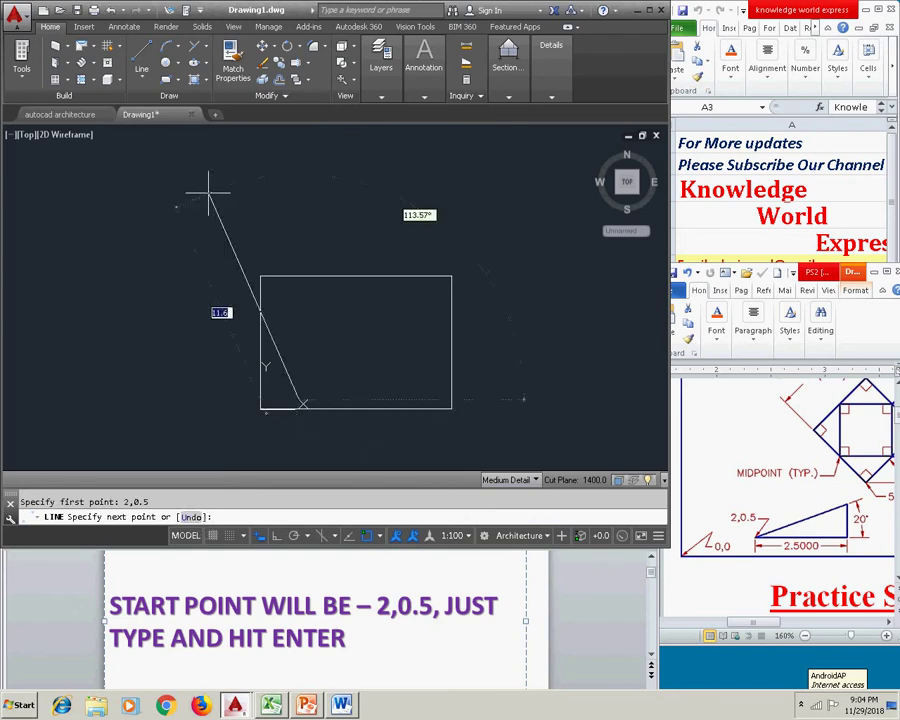
{"action": "scroll", "coordinate": [329, 403], "scroll_direction": "up", "scroll_amount": 3}
{"action": "scroll", "coordinate": [326, 360], "scroll_direction": "down", "scroll_amount": 2}
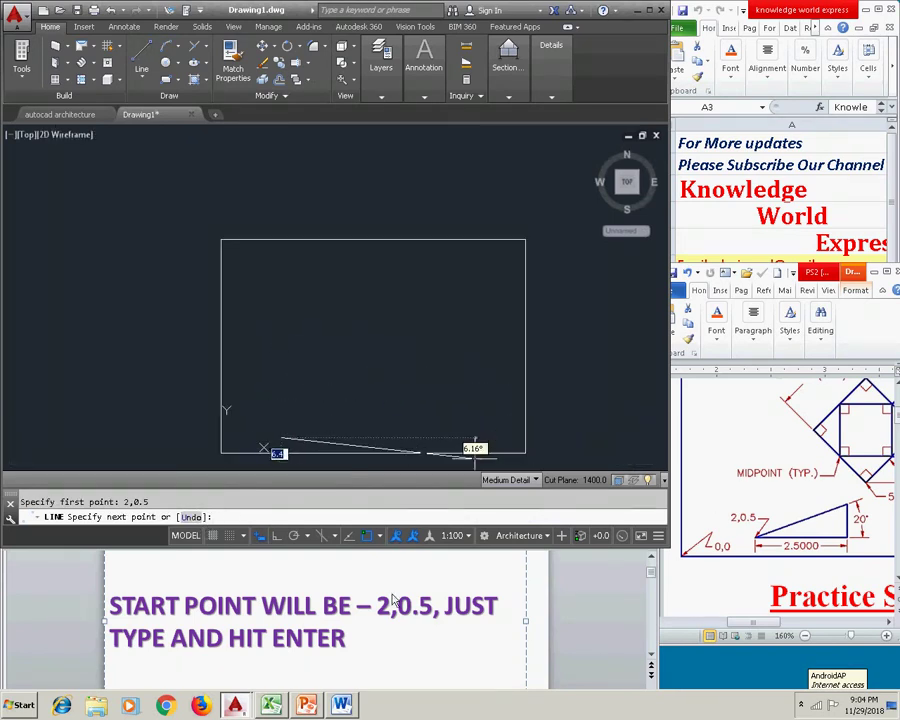
{"action": "left_click", "coordinate": [374, 645]}
{"action": "left_click_drag", "start_coordinate": [374, 645], "coordinate": [155, 605]}
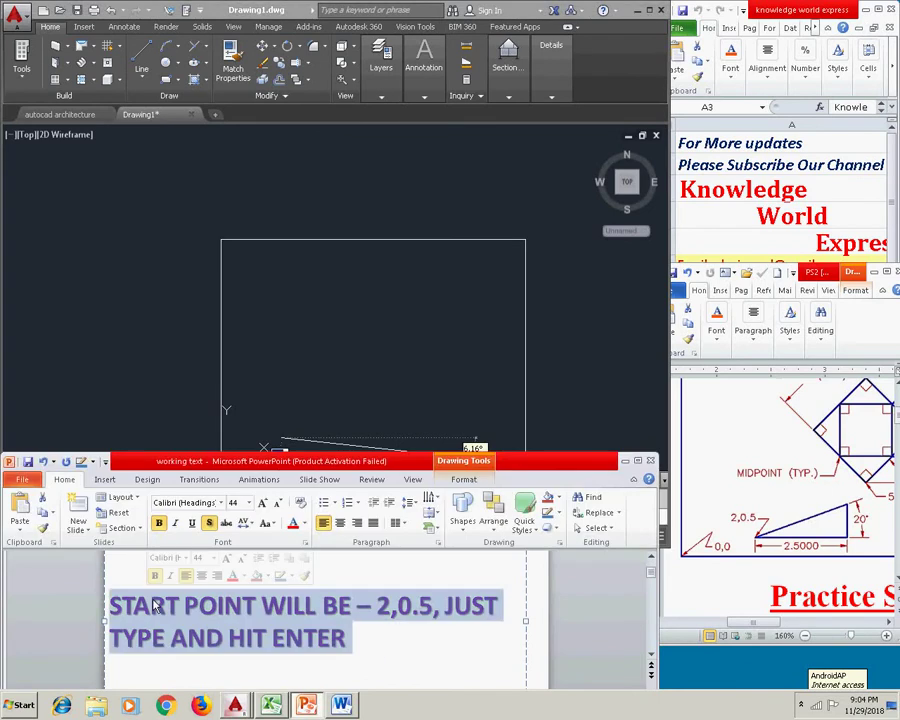
Step: Write 'Only angle of 20 degree given, so we will make an approximate length of line' on the slide
{"action": "type", "text": "Only angle of 20 degree"}
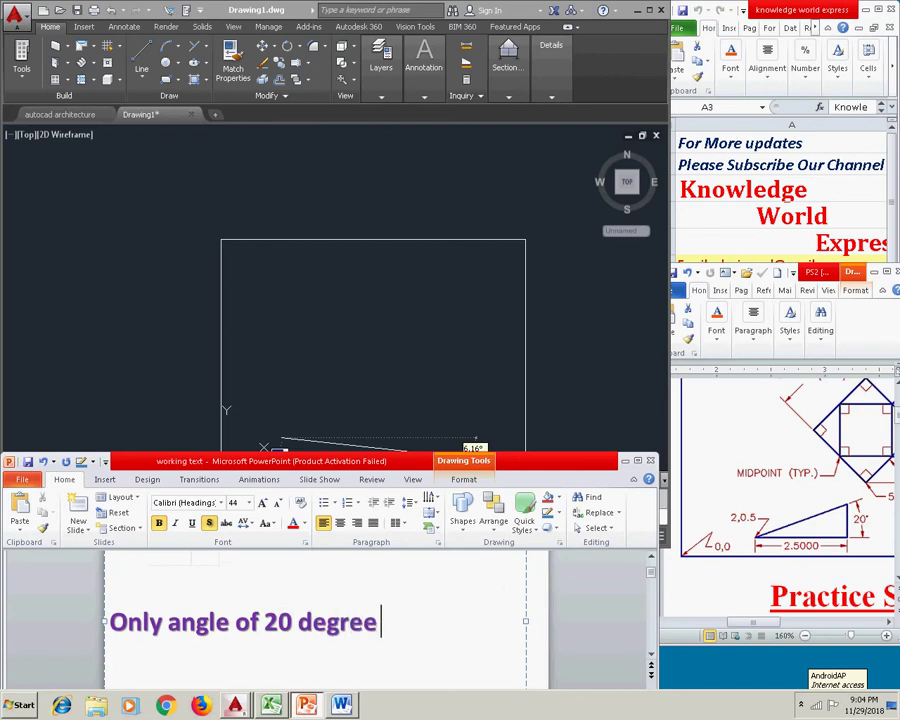
{"action": "type", "text": " give"}
{"action": "key", "text": "BackSpace"}
{"action": "type", "text": "ven "}
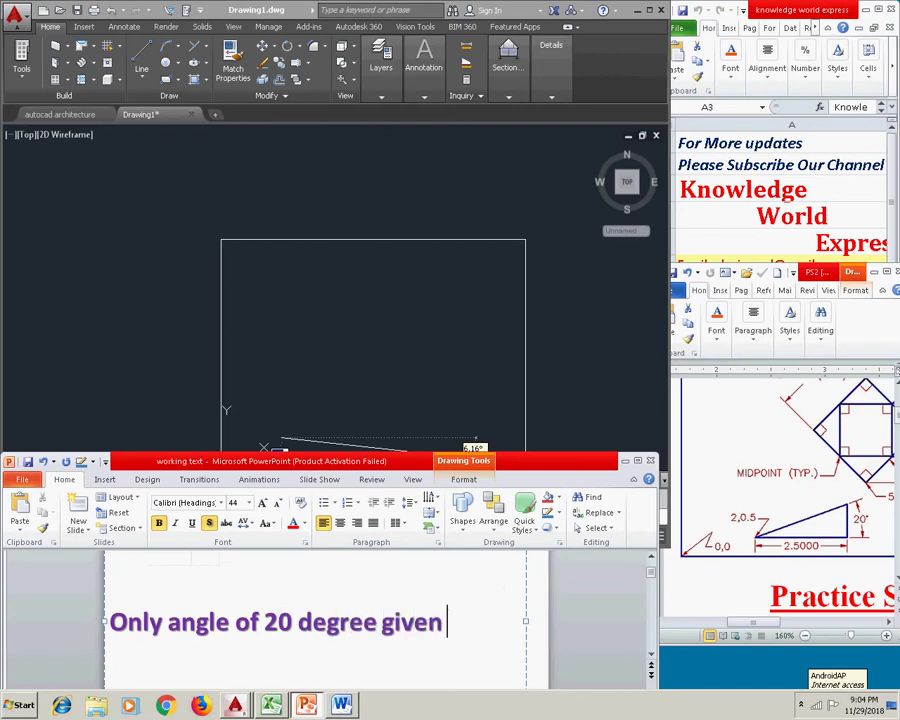
{"action": "type", "text": ", so that we"}
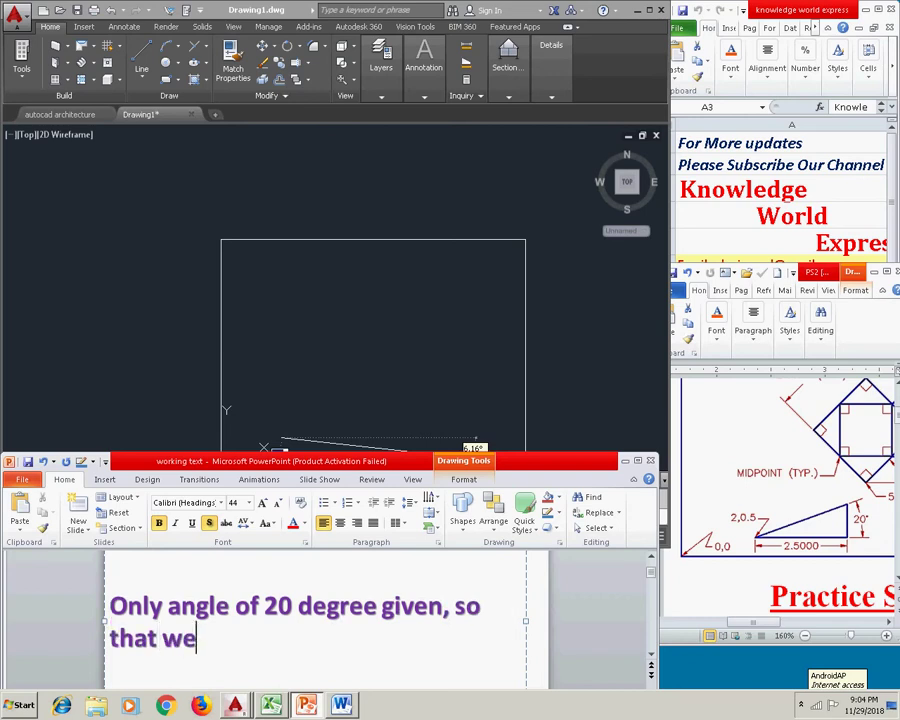
{"action": "type", "text": " will mak"}
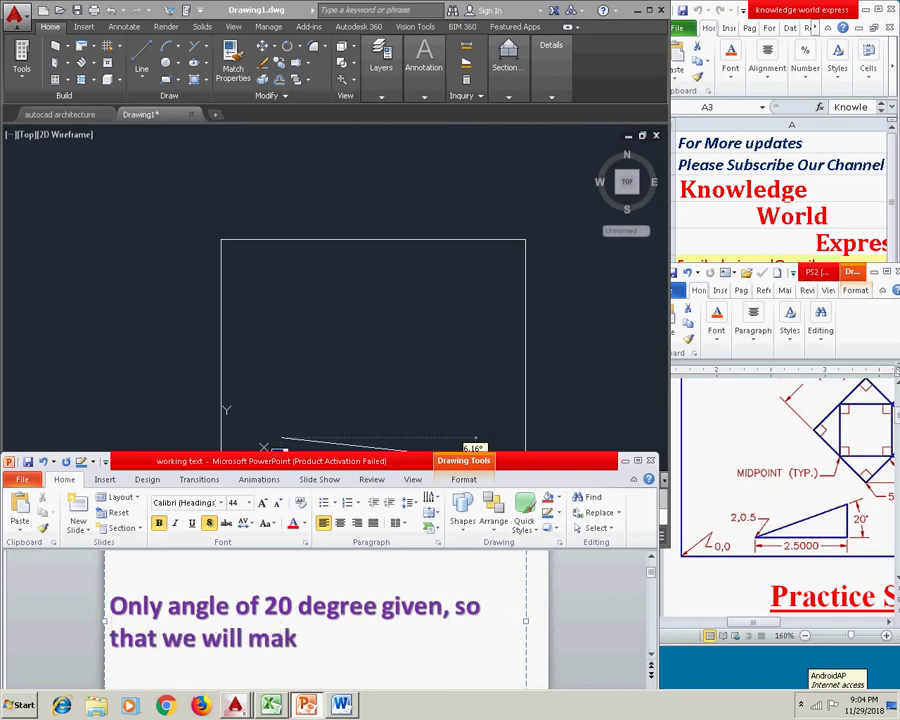
{"action": "type", "text": "e an ap"}
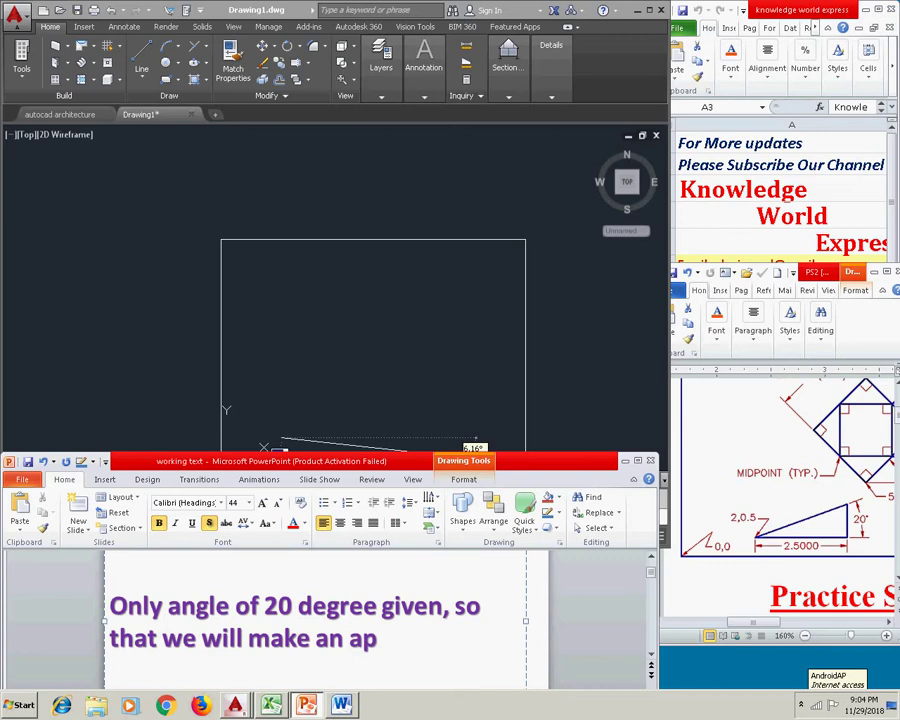
{"action": "type", "text": "proximate le"}
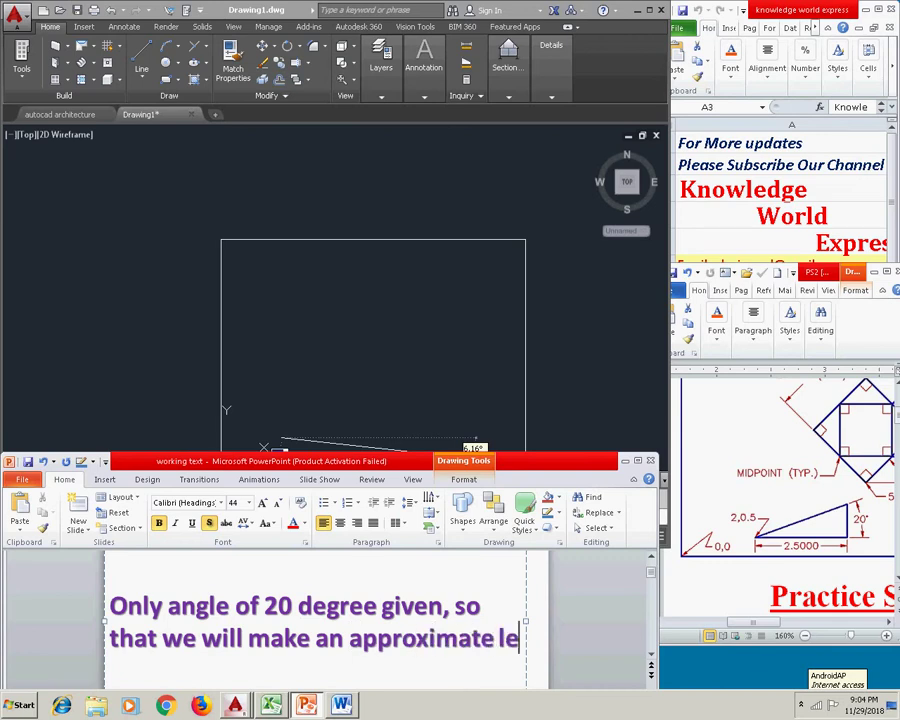
{"action": "type", "text": "nth"}
{"action": "key", "text": "BackSpace"}
{"action": "key", "text": "BackSpace"}
{"action": "type", "text": "gth of line"}
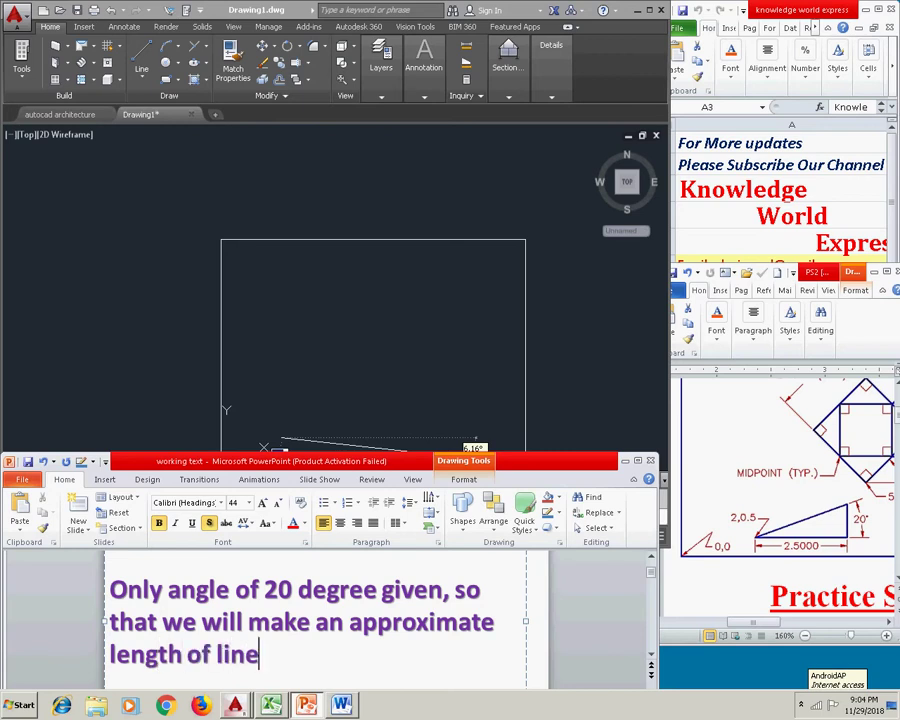
{"action": "type", "text": " at 20 degree"}
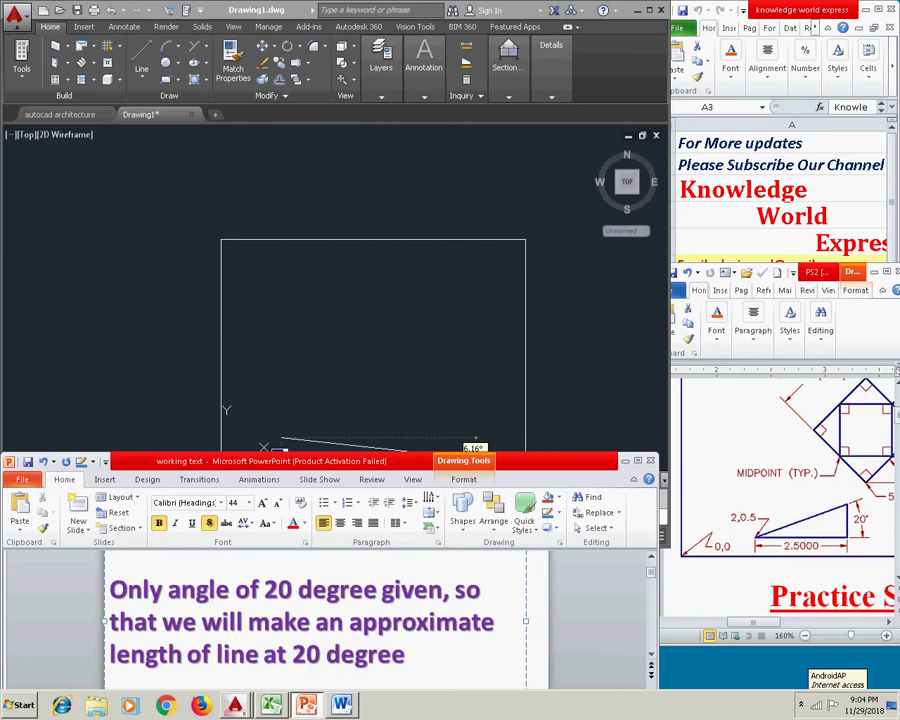
{"action": "type", "text": " angle"}
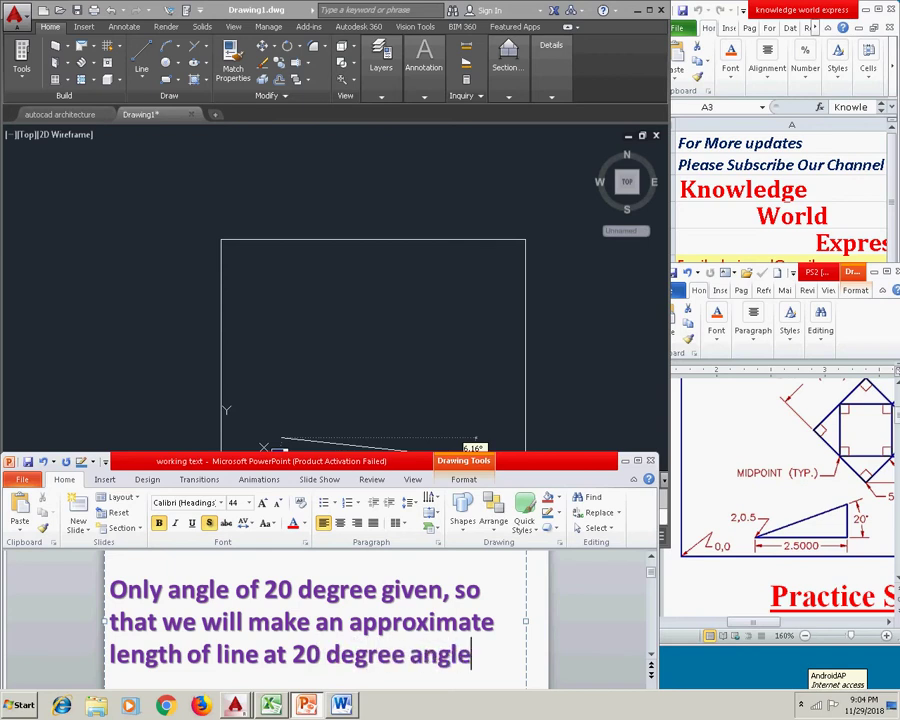
{"action": "left_click", "coordinate": [374, 416]}
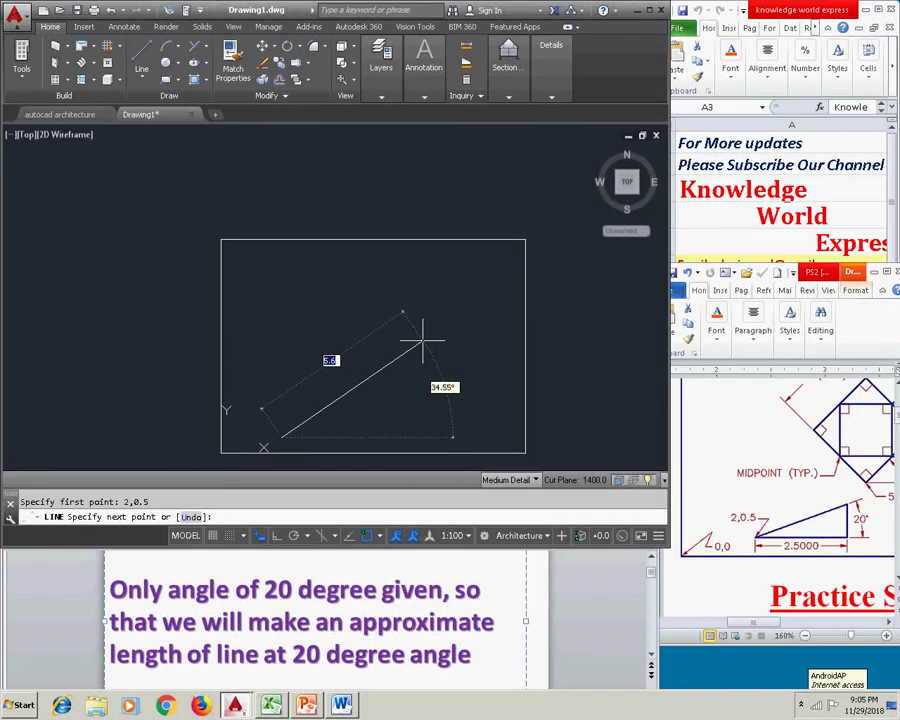
Step: Replace the slide text with 'Use 'tab' key for select length or angle (please on dynamic input)'
{"action": "left_click", "coordinate": [483, 654]}
{"action": "left_click_drag", "start_coordinate": [483, 654], "coordinate": [107, 580]}
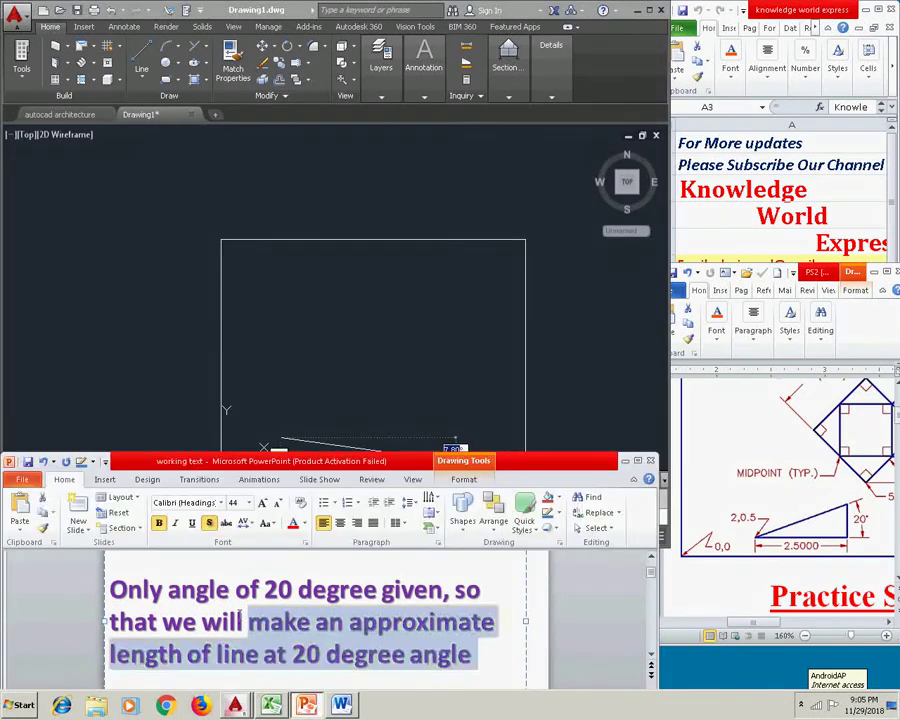
{"action": "type", "text": "Us"}
{"action": "type", "text": "e tab"}
{"action": "key", "text": "BackSpace"}
{"action": "key", "text": "BackSpace"}
{"action": "key", "text": "BackSpace"}
{"action": "type", "text": "'"}
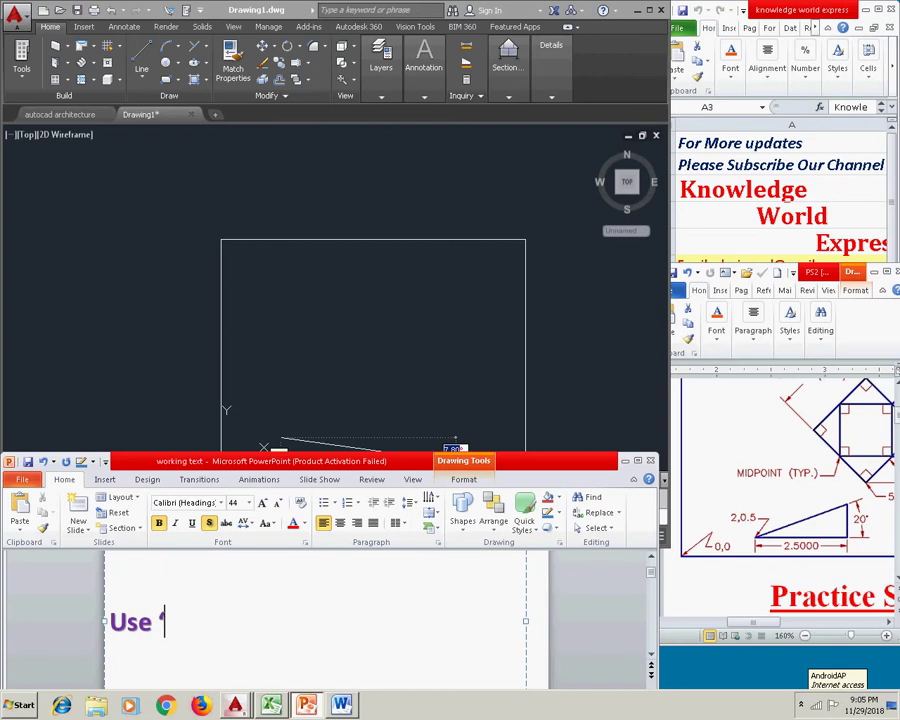
{"action": "type", "text": "tab"}
{"action": "type", "text": ";"}
{"action": "type", "text": " key for"}
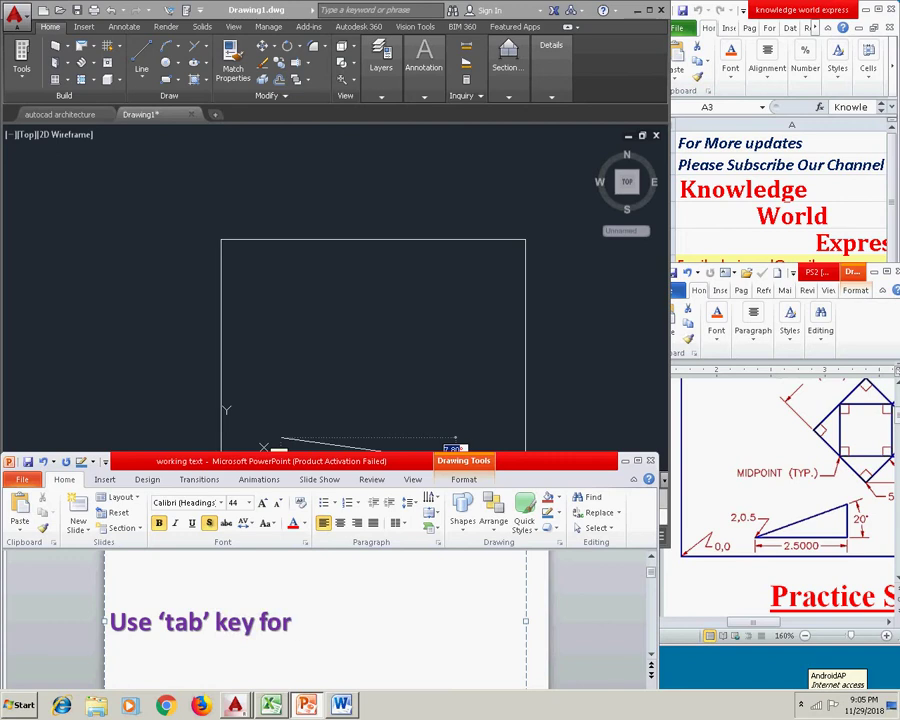
{"action": "type", "text": " go at lent"}
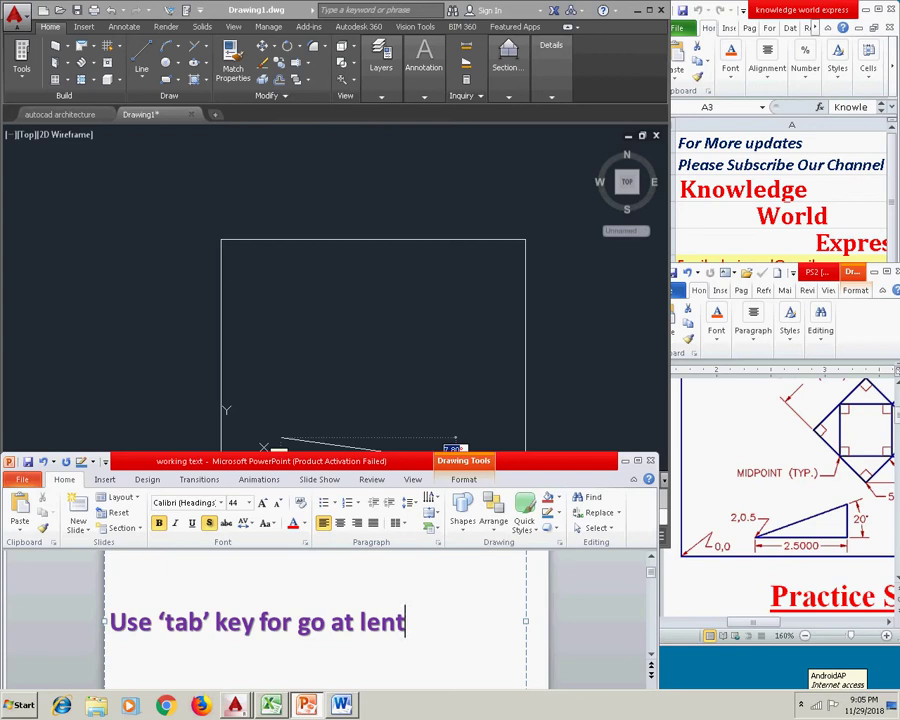
{"action": "key", "text": "BackSpace"}
{"action": "key", "text": "BackSpace"}
{"action": "key", "text": "BackSpace"}
{"action": "key", "text": "BackSpace"}
{"action": "key", "text": "BackSpace"}
{"action": "key", "text": "BackSpace"}
{"action": "key", "text": "BackSpace"}
{"action": "key", "text": "BackSpace"}
{"action": "key", "text": "BackSpace"}
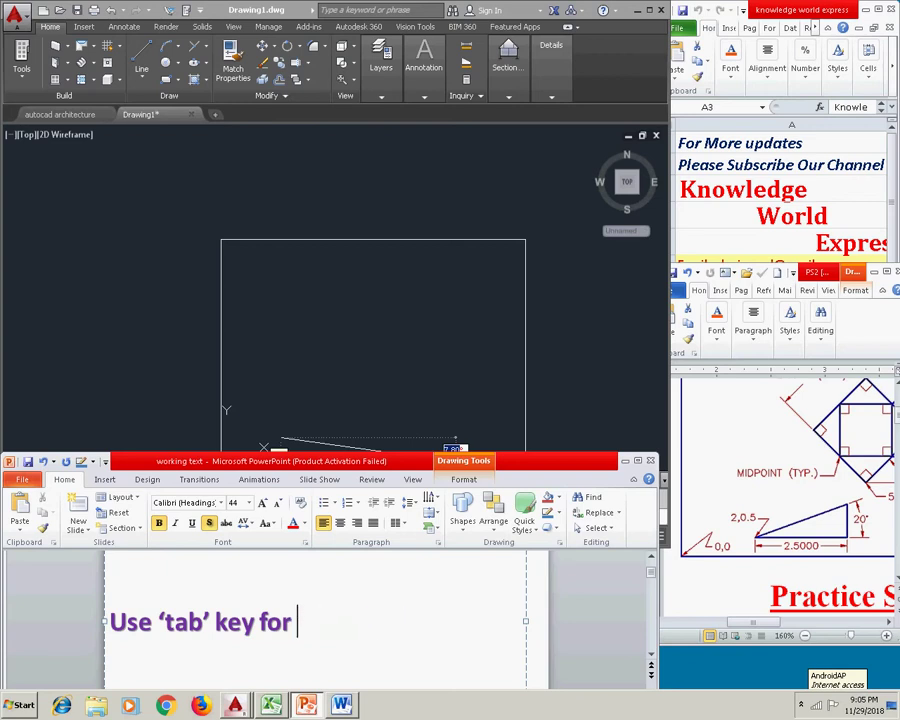
{"action": "type", "text": "select"}
{"action": "type", "text": " a"}
{"action": "key", "text": "BackSpace"}
{"action": "key", "text": "BackSpace"}
{"action": "type", "text": "le"}
{"action": "type", "text": "ngth or angle (pleae"}
{"action": "key", "text": "BackSpace"}
{"action": "type", "text": "se on dynamic input"}
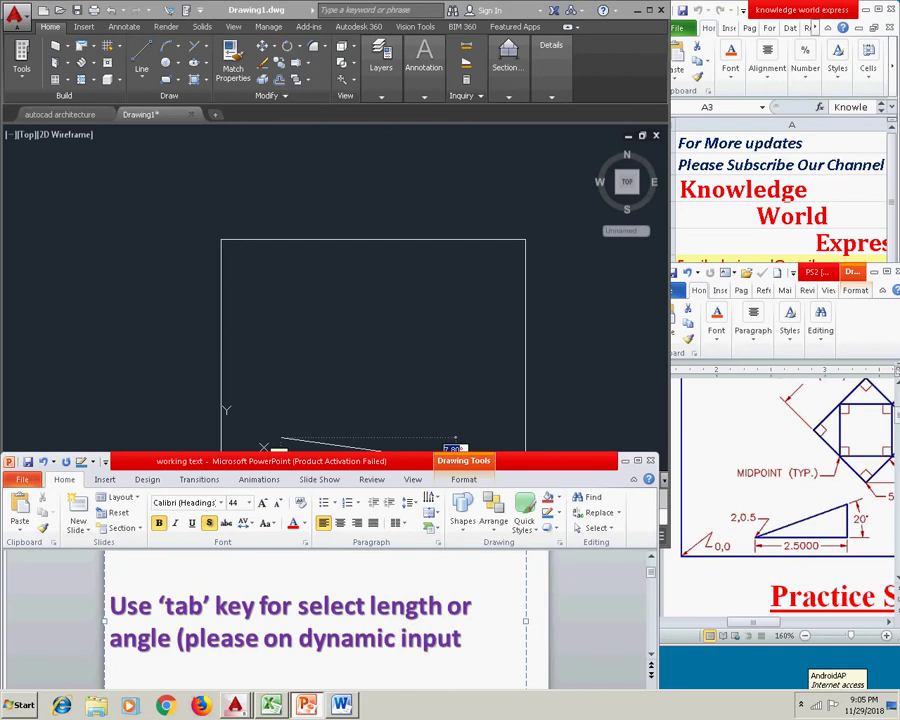
{"action": "type", "text": ")"}
{"action": "key", "text": "alt+Tab"}
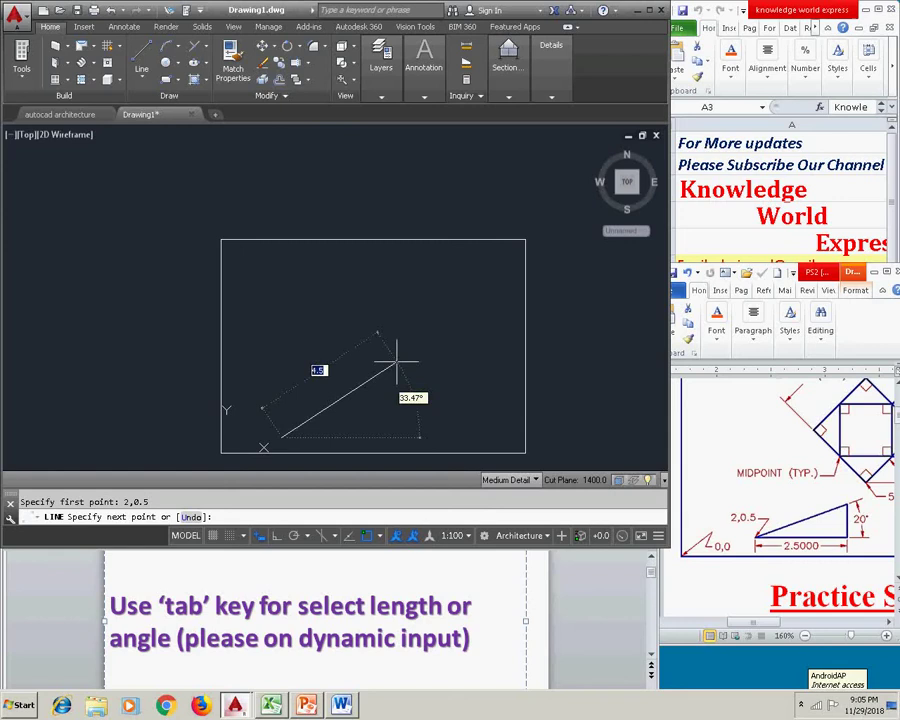
Step: Fix the inclined line at 20°, then draw a 2.5 horizontal base line with Ortho on
{"action": "type", "text": "20"}
{"action": "key", "text": "Return"}
{"action": "key", "text": "Return"}
{"action": "key", "text": "Return"}
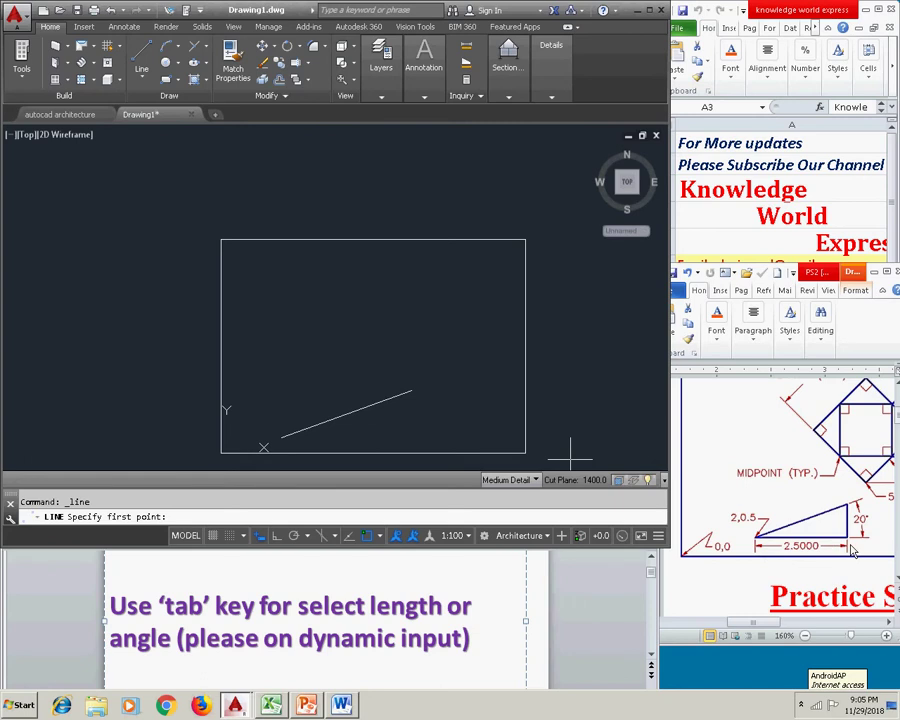
{"action": "left_click", "coordinate": [283, 437]}
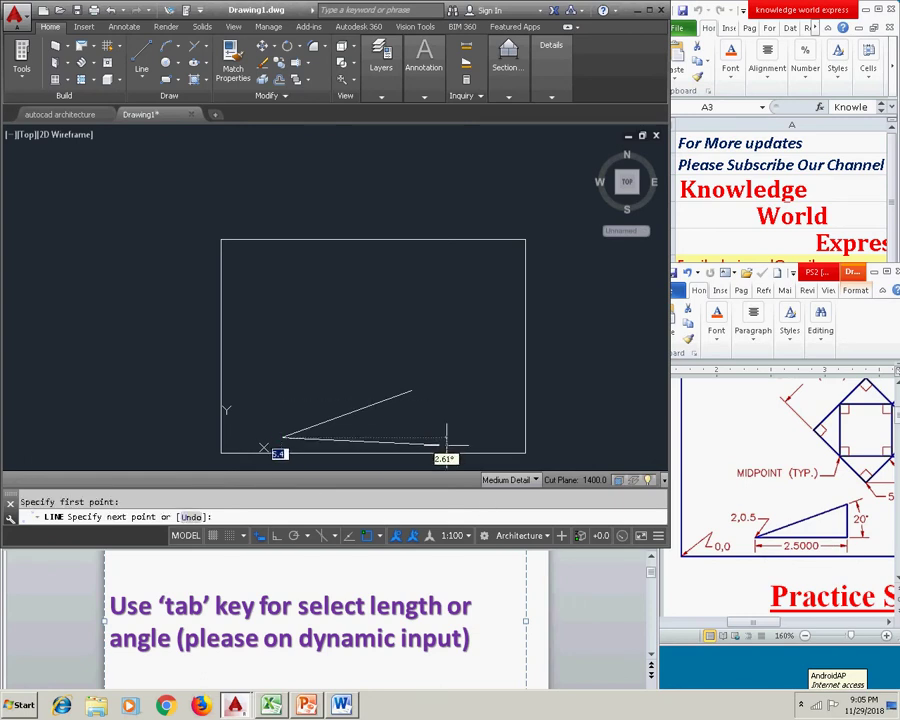
{"action": "left_click", "coordinate": [277, 536]}
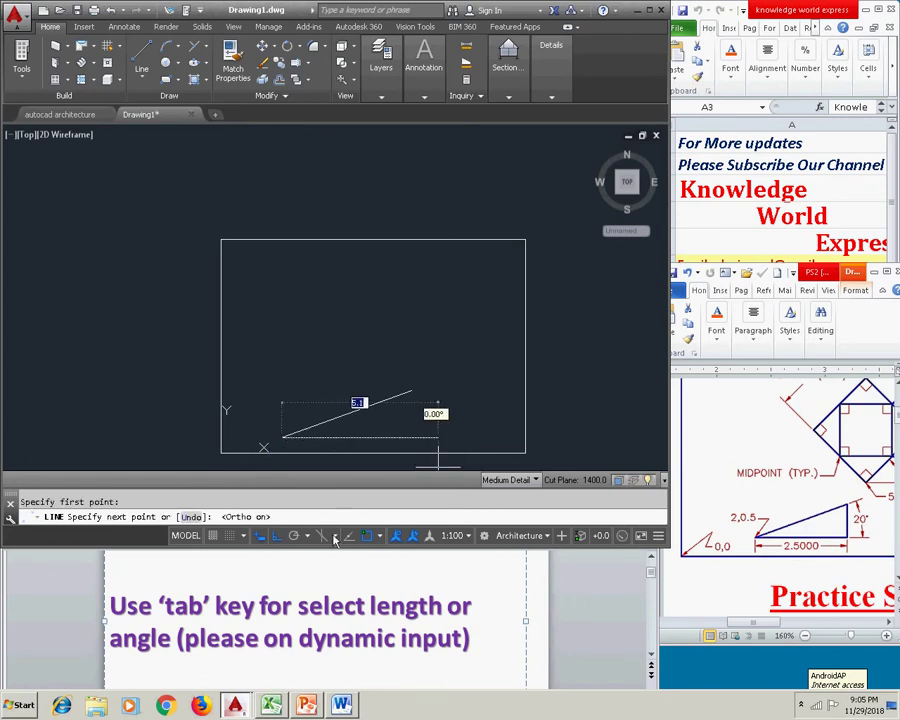
{"action": "type", "text": "2.5"}
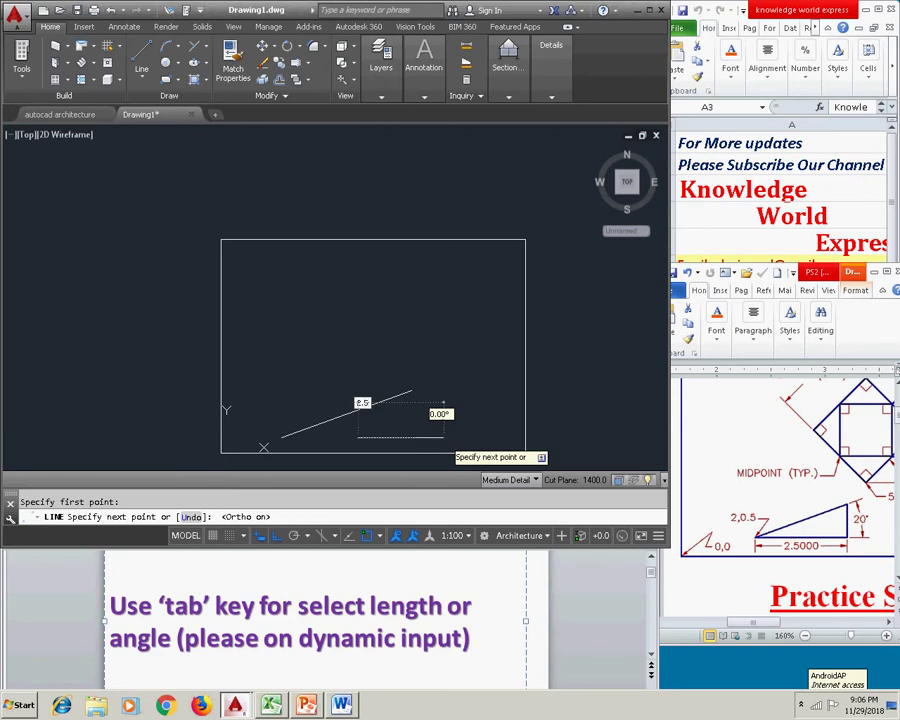
{"action": "key", "text": "Return"}
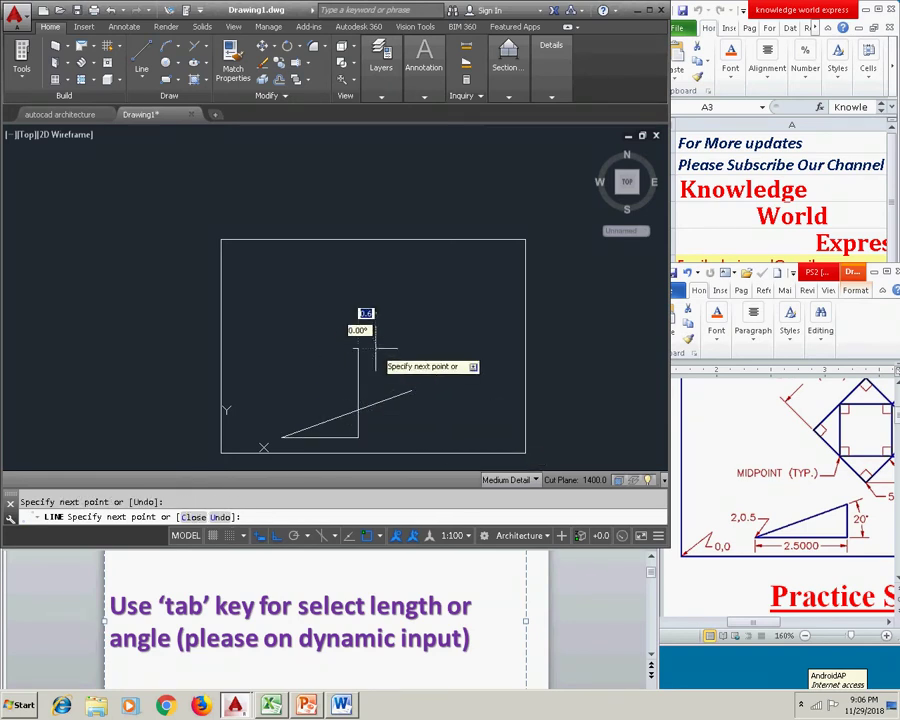
{"action": "key", "text": "Escape"}
{"action": "left_click", "coordinate": [474, 640]}
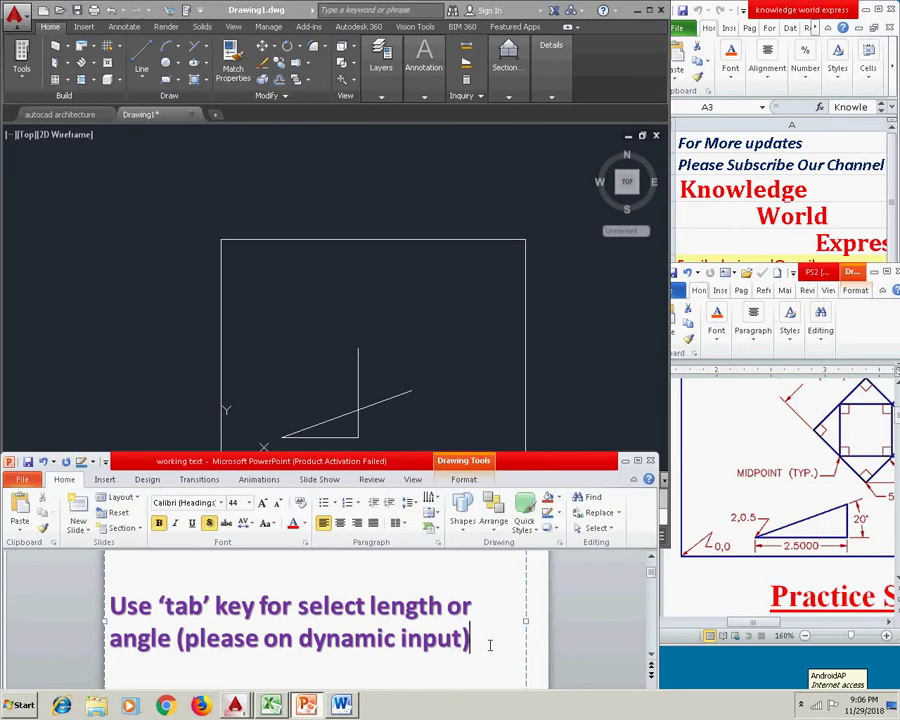
Step: Replace the slide text with 'now use trim command'
{"action": "left_click_drag", "start_coordinate": [474, 640], "coordinate": [93, 582]}
{"action": "type", "text": "now use trin"}
{"action": "key", "text": "BackSpace"}
{"action": "type", "text": "m co"}
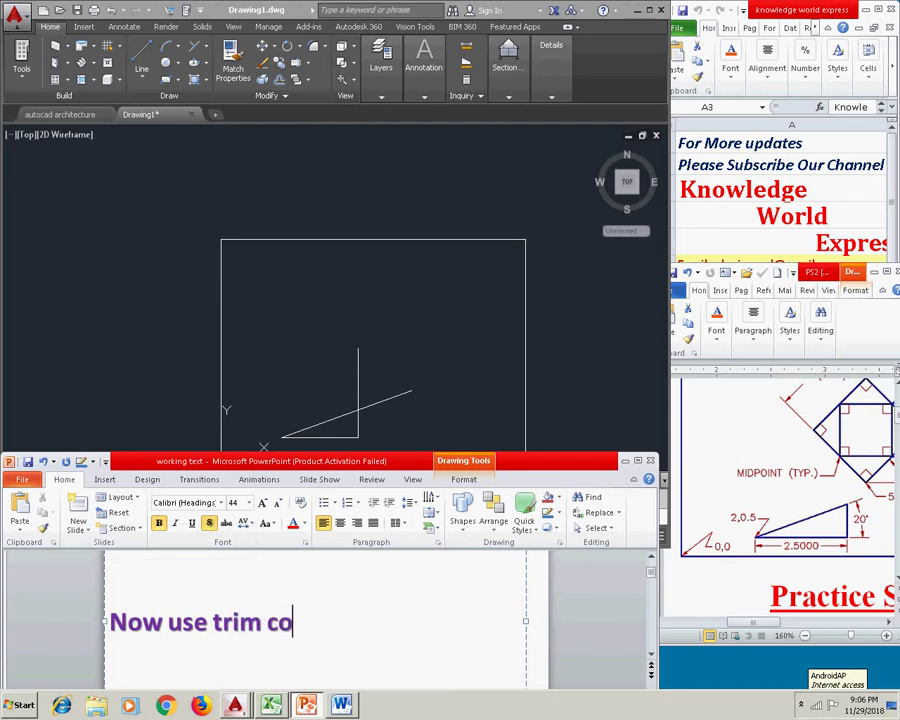
{"action": "type", "text": "mmand"}
{"action": "left_click", "coordinate": [345, 412]}
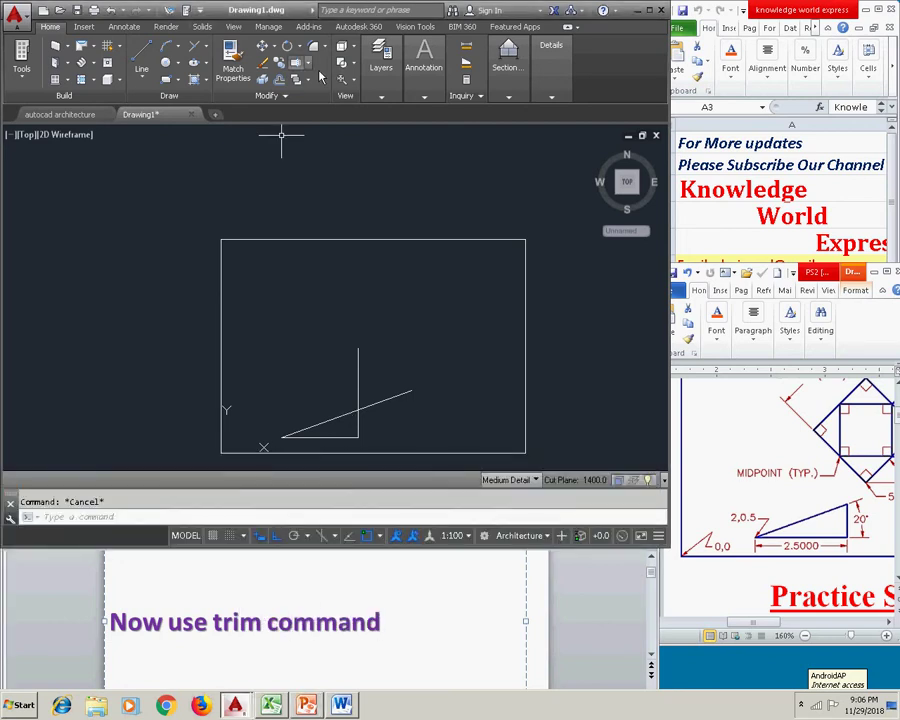
Step: Trim the overhanging ends of the inclined and vertical lines into a closed triangle
{"action": "left_click", "coordinate": [308, 62]}
{"action": "left_click", "coordinate": [316, 114]}
{"action": "left_click", "coordinate": [412, 370]}
{"action": "left_click", "coordinate": [333, 420]}
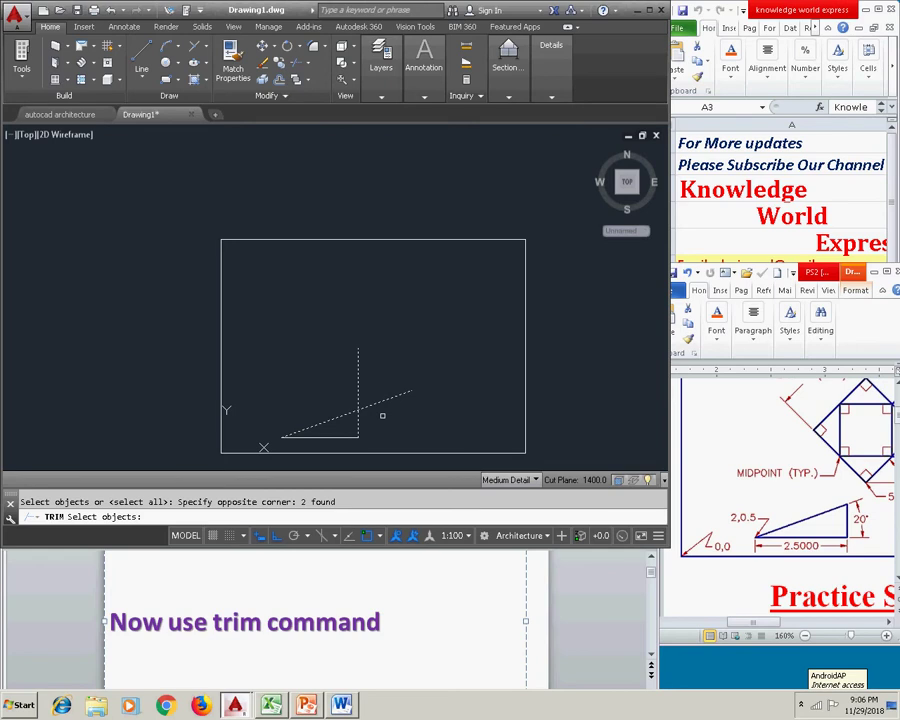
{"action": "key", "text": "Return"}
{"action": "left_click", "coordinate": [383, 398]}
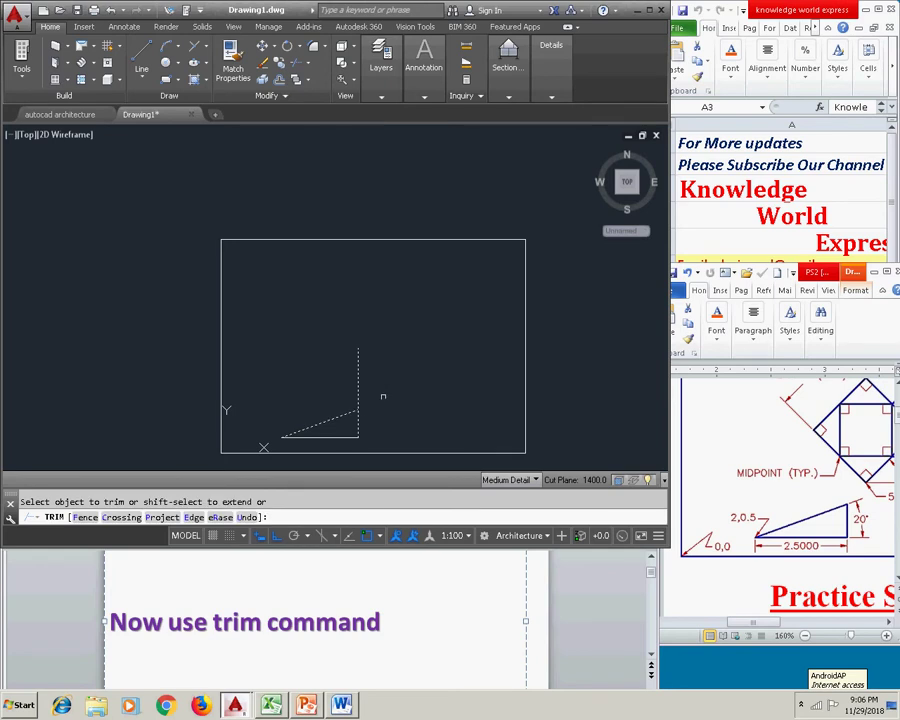
{"action": "left_click", "coordinate": [358, 352]}
{"action": "left_click", "coordinate": [396, 628]}
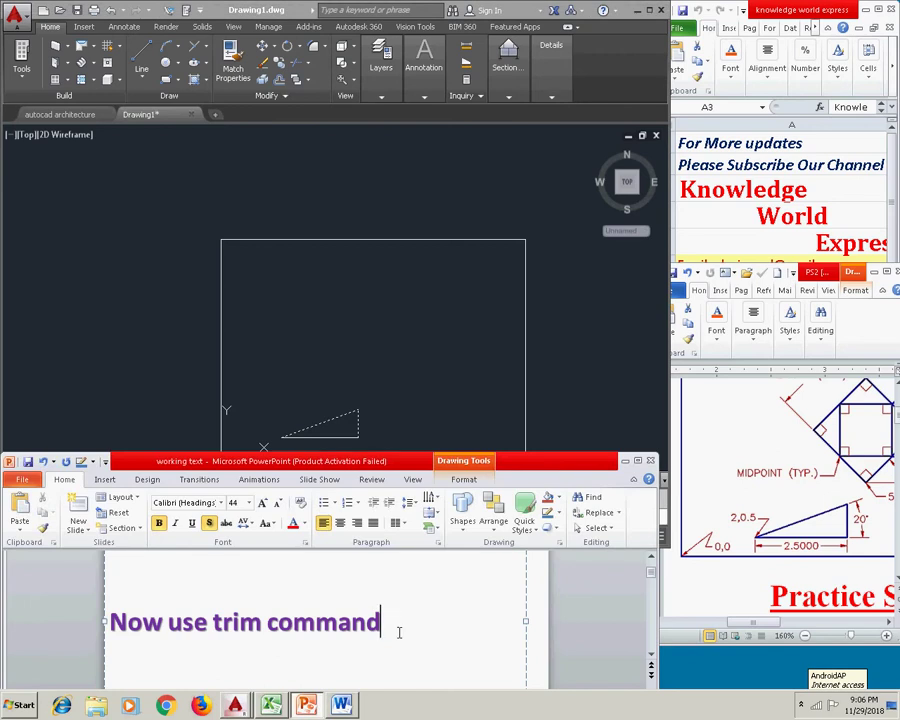
Step: Write the heading 'for trim command' and the first step 'first select both objects' on the slide
{"action": "left_click_drag", "start_coordinate": [391, 628], "coordinate": [108, 624]}
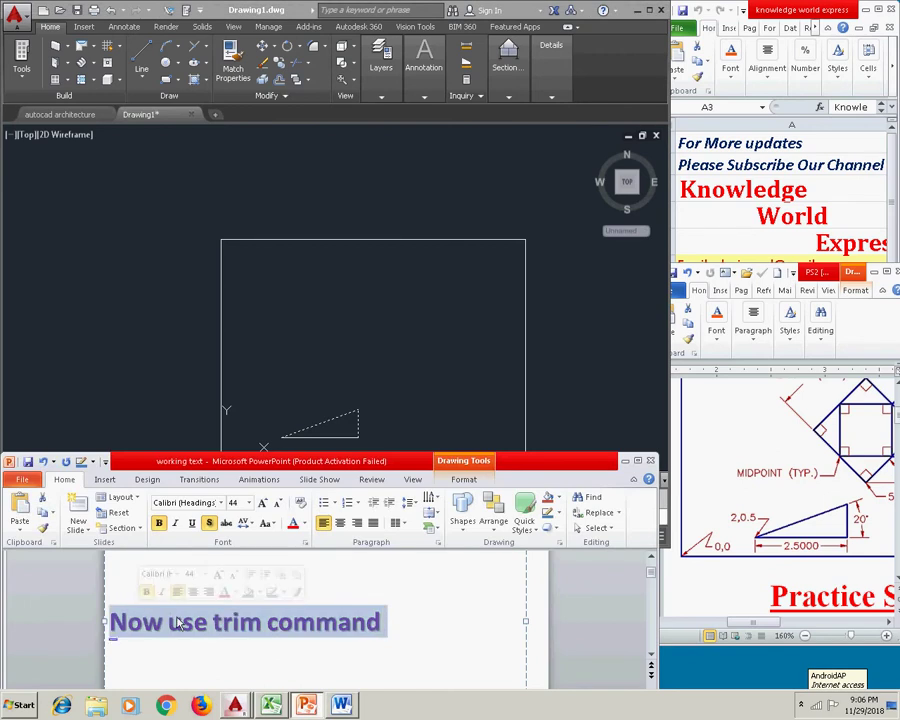
{"action": "type", "text": "for trim"}
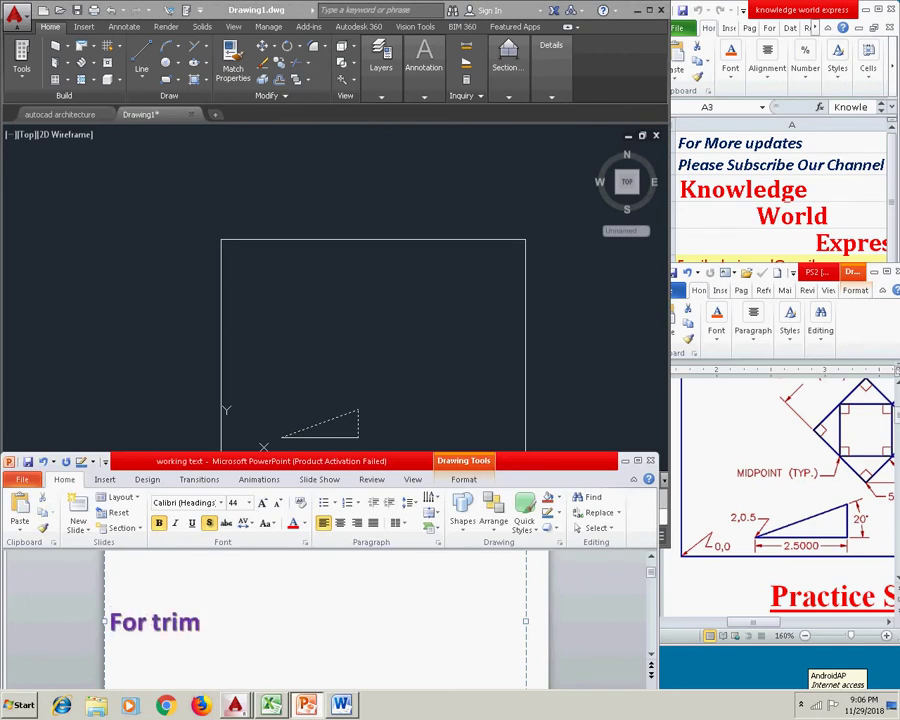
{"action": "type", "text": " command"}
{"action": "key", "text": "Return"}
{"action": "type", "text": "first sle"}
{"action": "key", "text": "BackSpace"}
{"action": "key", "text": "BackSpace"}
{"action": "type", "text": "elect both objects"}
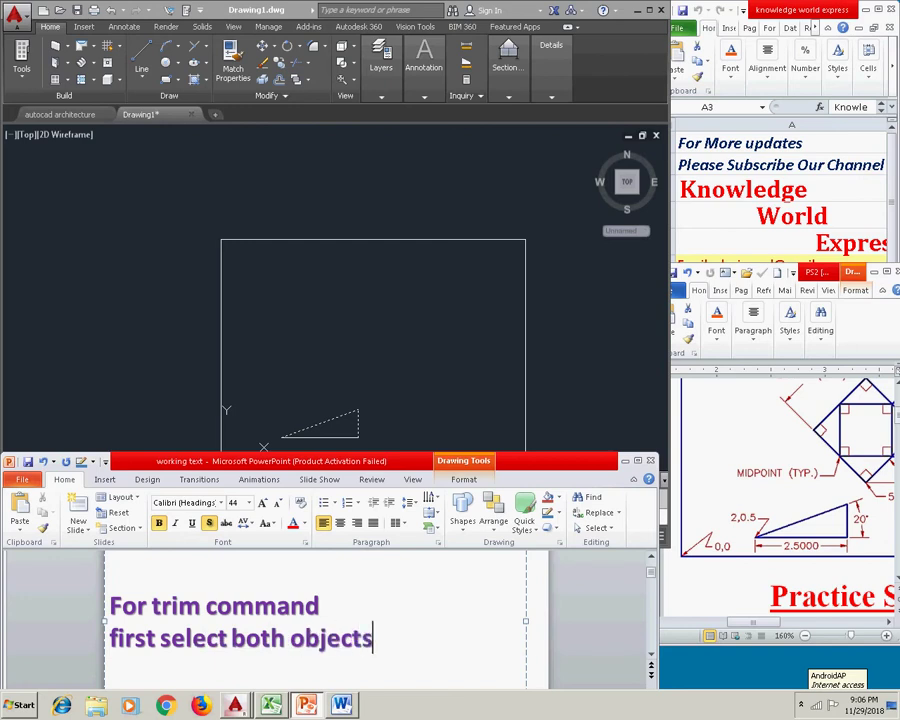
{"action": "key", "text": "Return"}
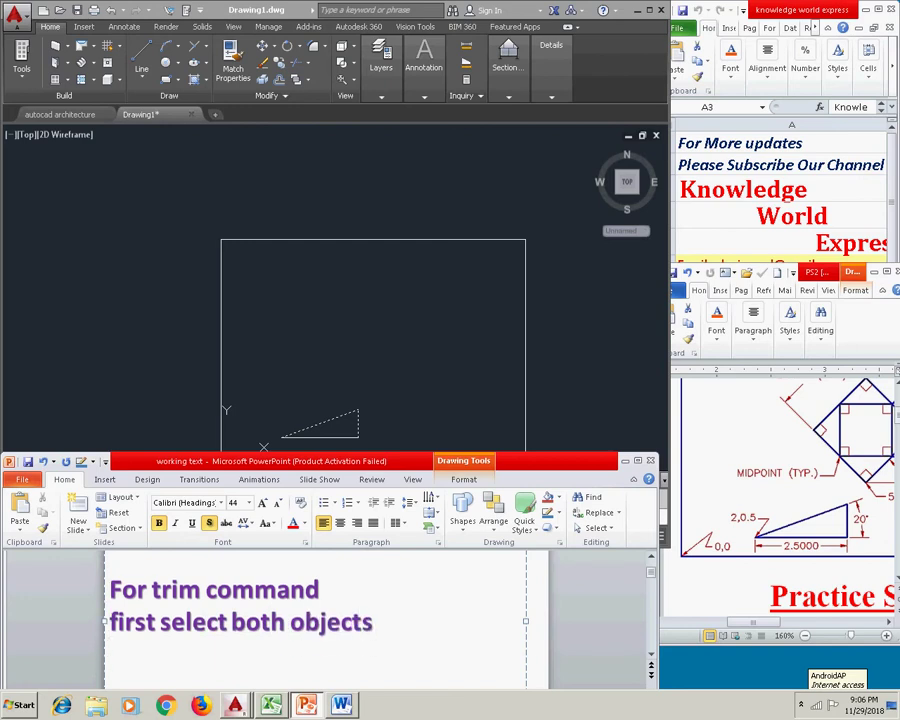
Step: Add 'select trim command' and 'select the portion to be trimmed or removed', then clear the text box
{"action": "type", "text": "select trim command"}
{"action": "key", "text": "Return"}
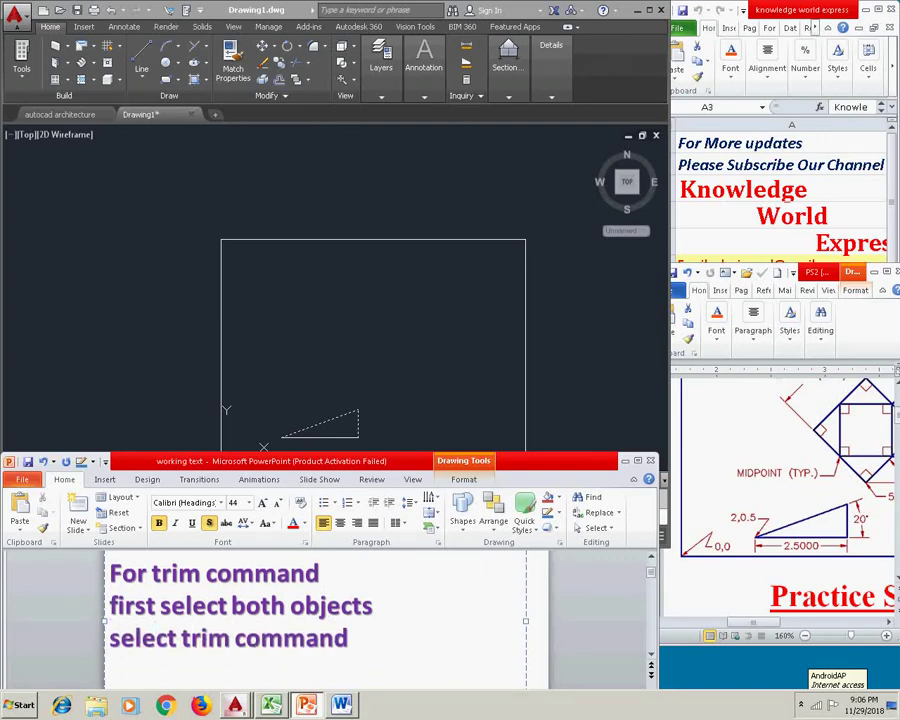
{"action": "type", "text": "now "}
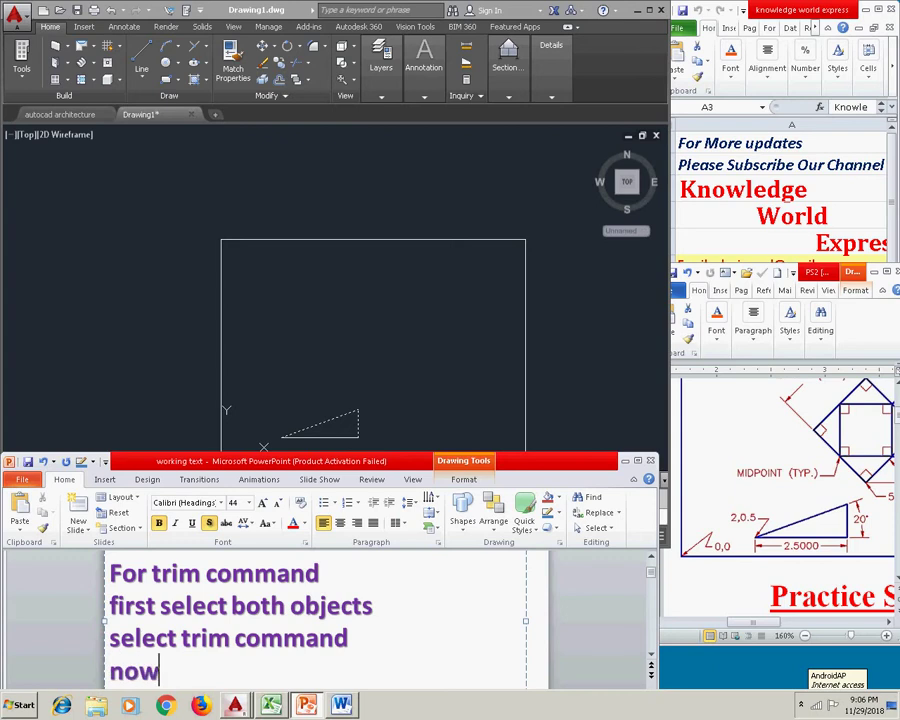
{"action": "type", "text": "s"}
{"action": "type", "text": "elect the por"}
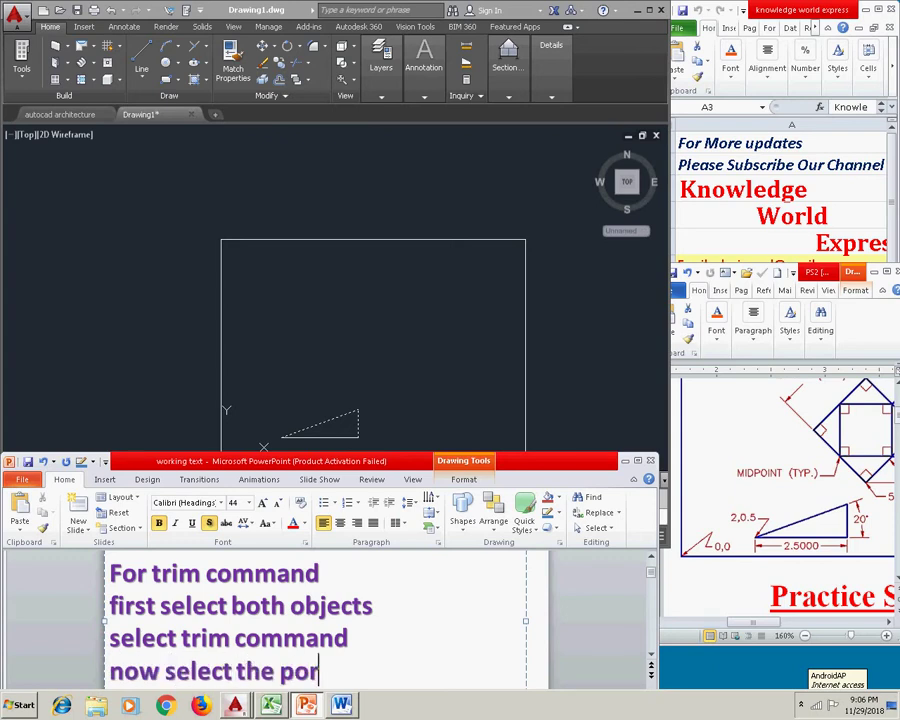
{"action": "type", "text": "tion of"}
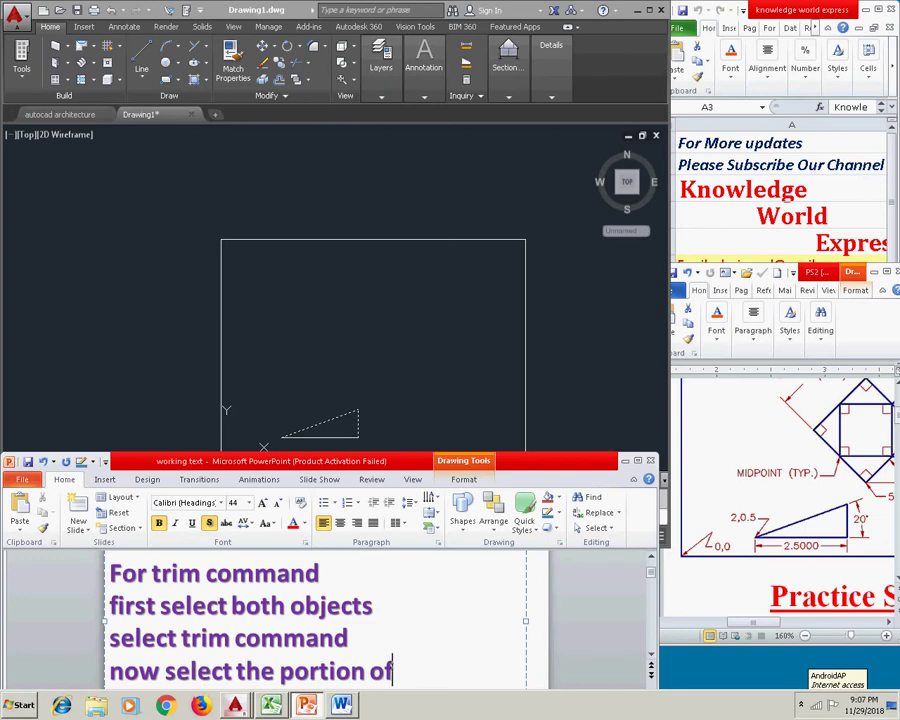
{"action": "key", "text": "BackSpace"}
{"action": "key", "text": "BackSpace"}
{"action": "key", "text": "BackSpace"}
{"action": "key", "text": "BackSpace"}
{"action": "key", "text": "BackSpace"}
{"action": "key", "text": "BackSpace"}
{"action": "type", "text": "at p"}
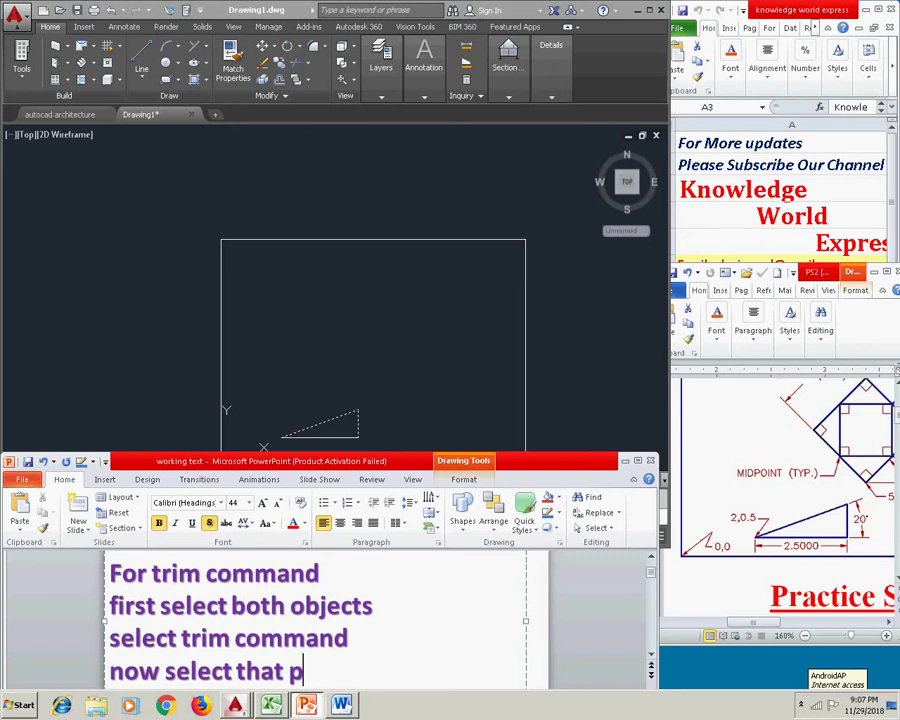
{"action": "type", "text": "ortin"}
{"action": "key", "text": "BackSpace"}
{"action": "type", "text": "on of the object"}
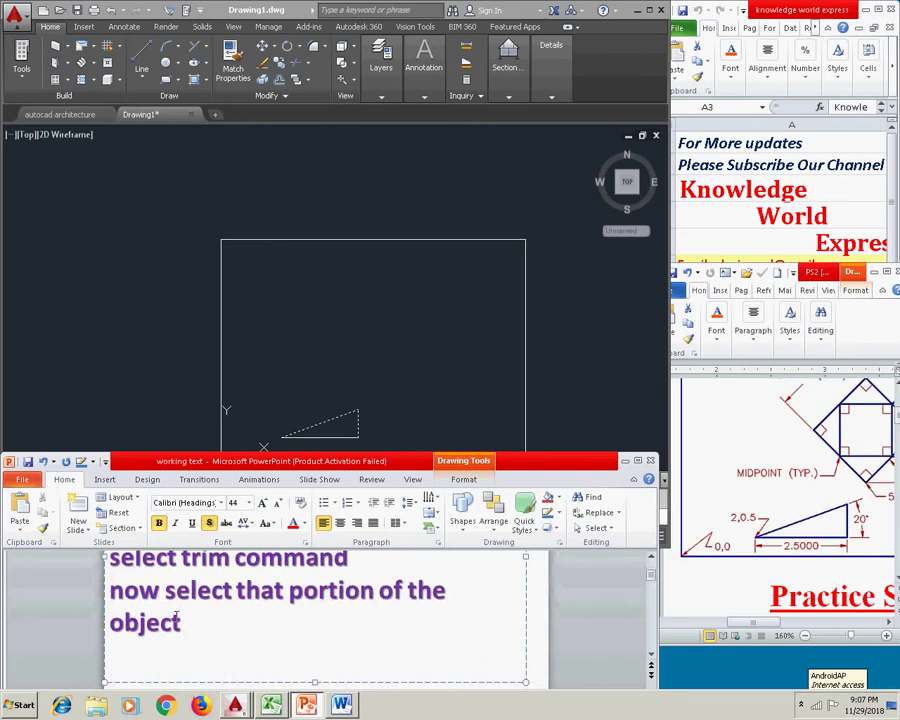
{"action": "type", "text": "which is to be re"}
{"action": "key", "text": "BackSpace"}
{"action": "key", "text": "BackSpace"}
{"action": "type", "text": "trimmed or removed"}
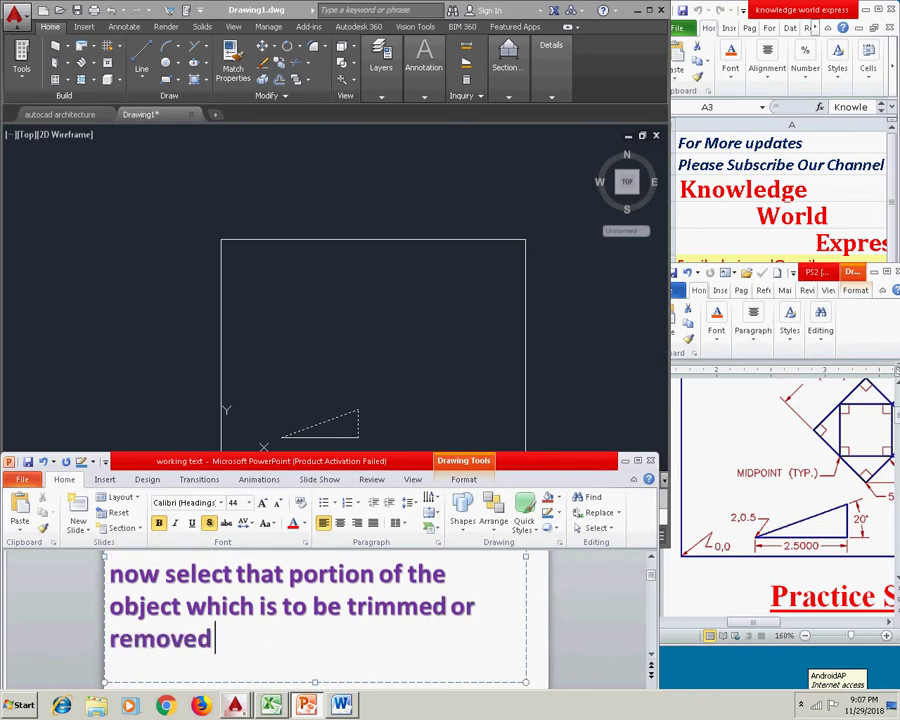
{"action": "key", "text": "ctrl+a"}
{"action": "key", "text": "Delete"}
Step: Cancel the trim with Esc and note 'Use 'esc' key for cancelling or ending the command' on the slide
{"action": "left_click", "coordinate": [348, 376]}
{"action": "key", "text": "Escape"}
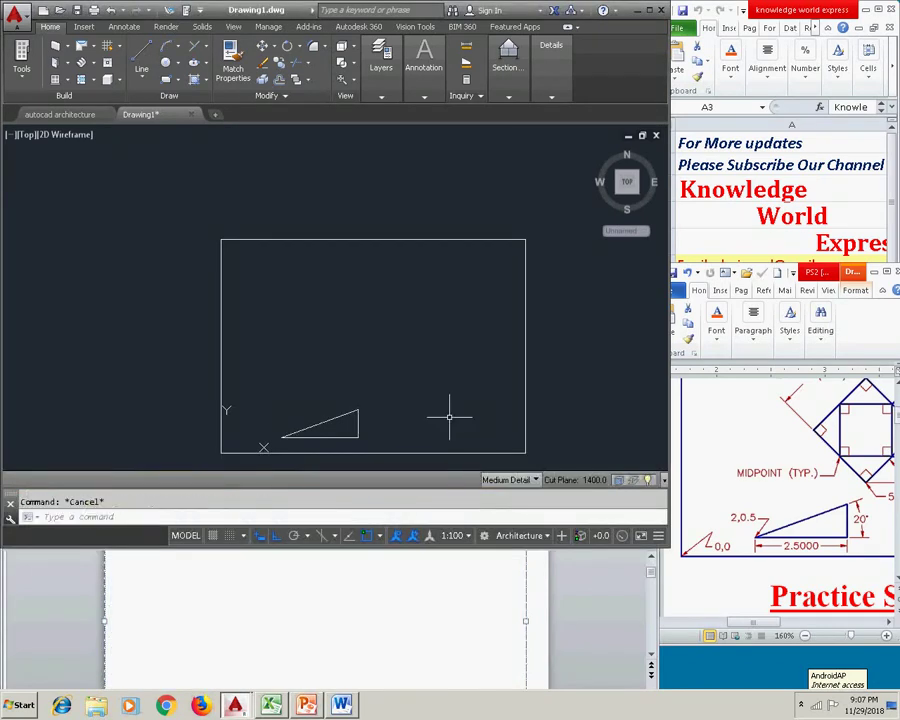
{"action": "left_click", "coordinate": [393, 606]}
{"action": "type", "text": "Use s"}
{"action": "key", "text": "BackSpace"}
{"action": "type", "text": "es"}
{"action": "key", "text": "BackSpace"}
{"action": "key", "text": "BackSpace"}
{"action": "type", "text": "esc"}
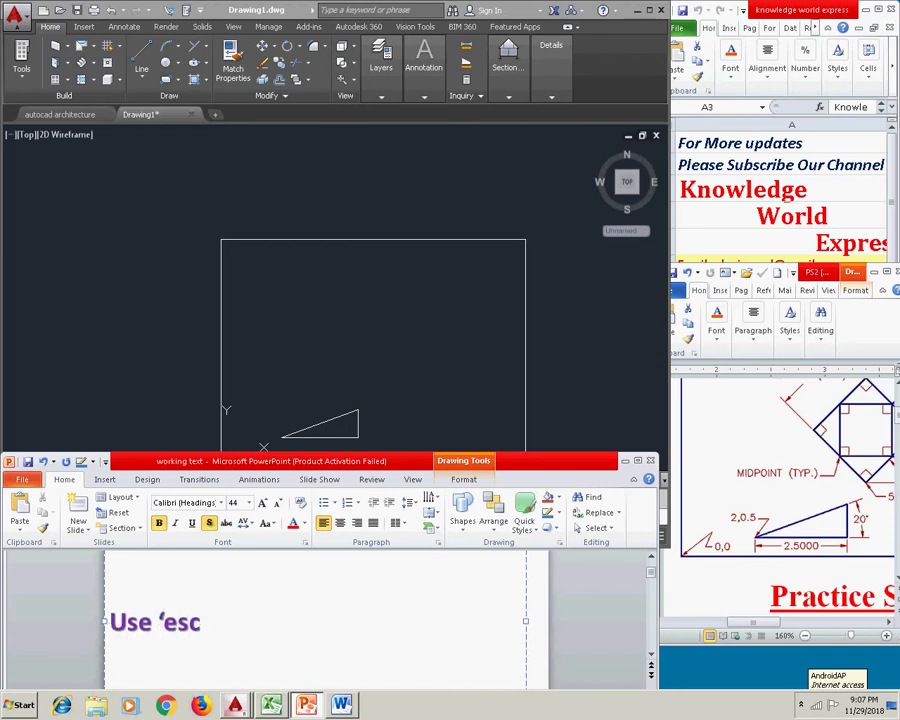
{"action": "type", "text": "’ key for cancelling of"}
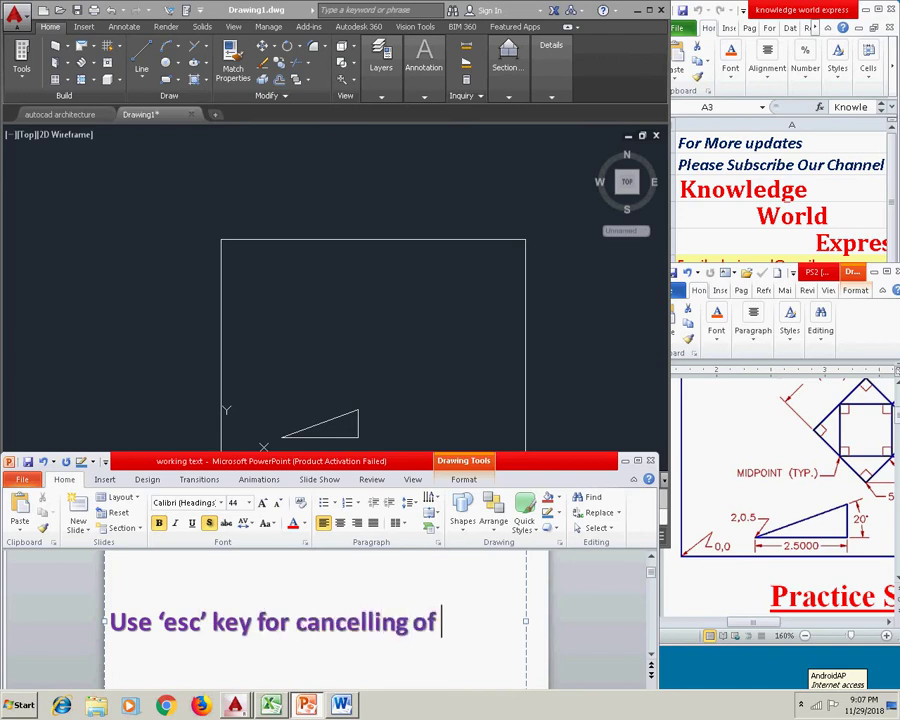
{"action": "key", "text": "BackSpace"}
{"action": "key", "text": "BackSpace"}
{"action": "type", "text": "r en"}
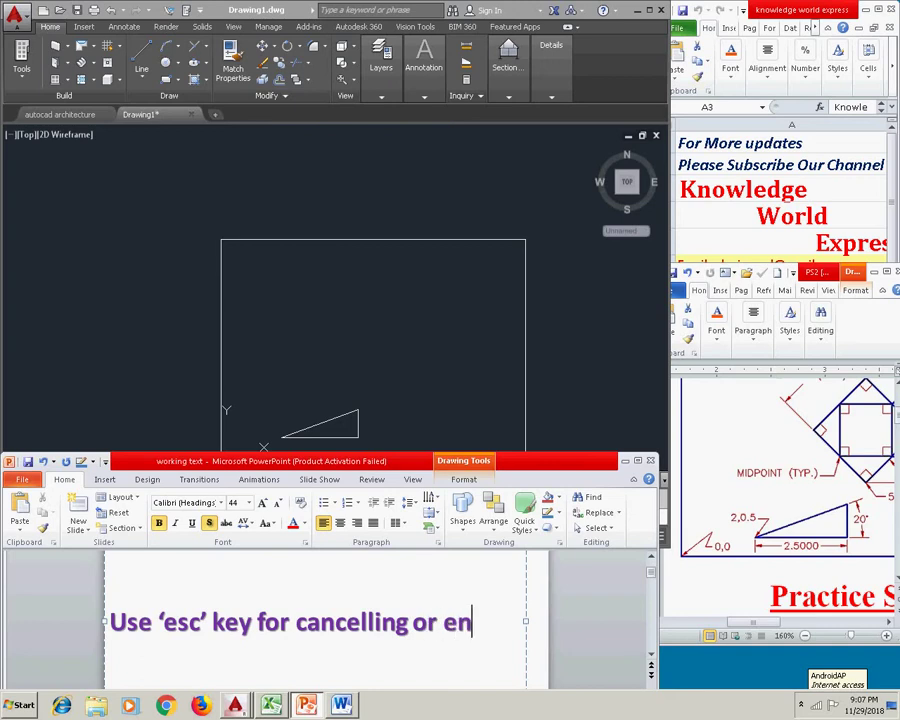
{"action": "type", "text": "ding the command"}
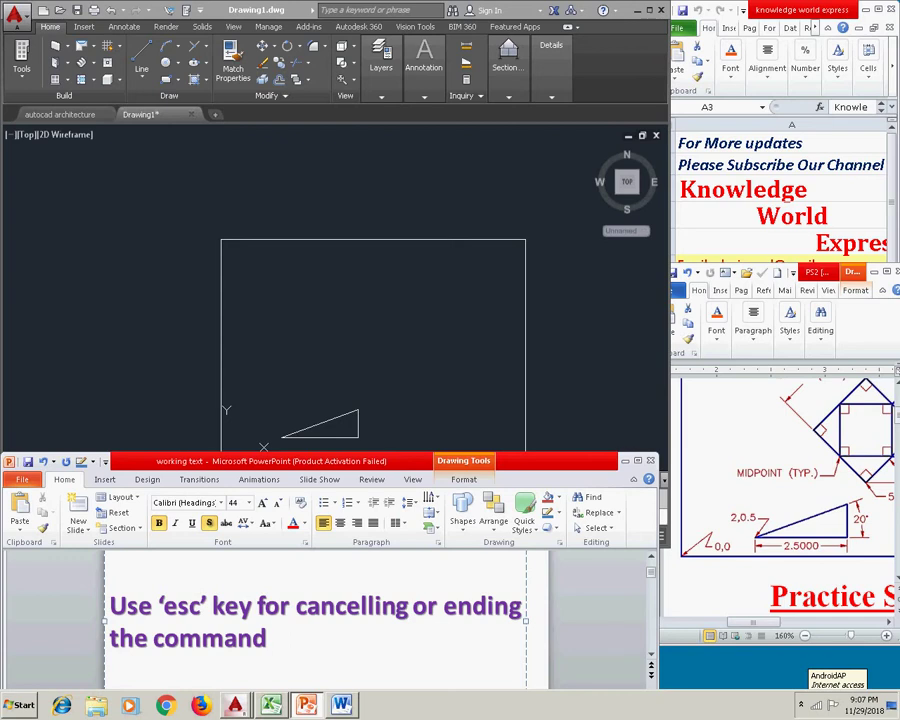
Step: Start a new LINE command, check the practice sheet, and select the slide text
{"action": "left_click", "coordinate": [390, 326]}
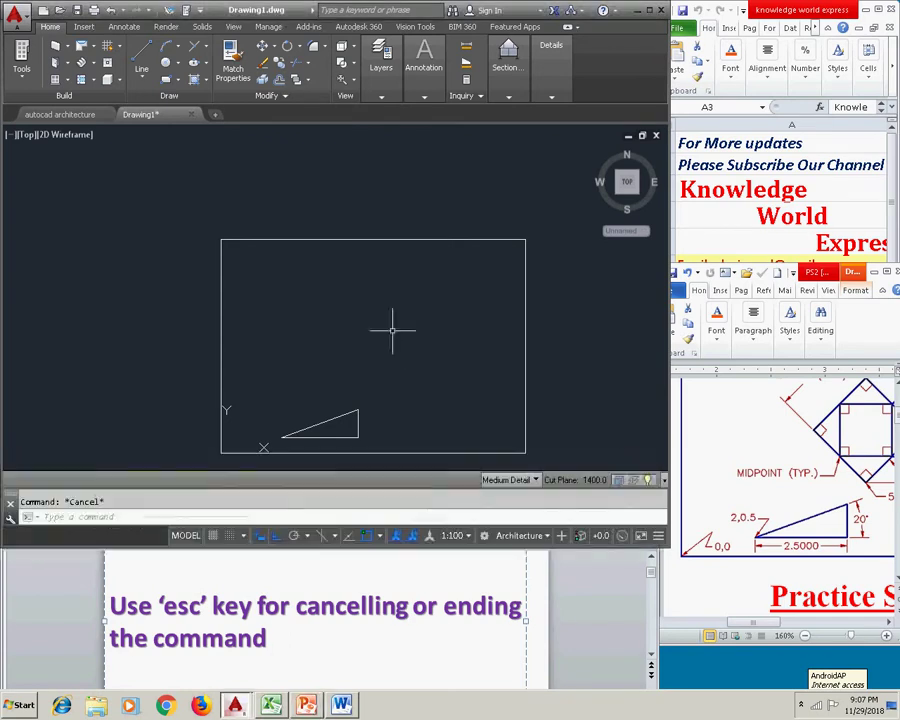
{"action": "left_click", "coordinate": [141, 58]}
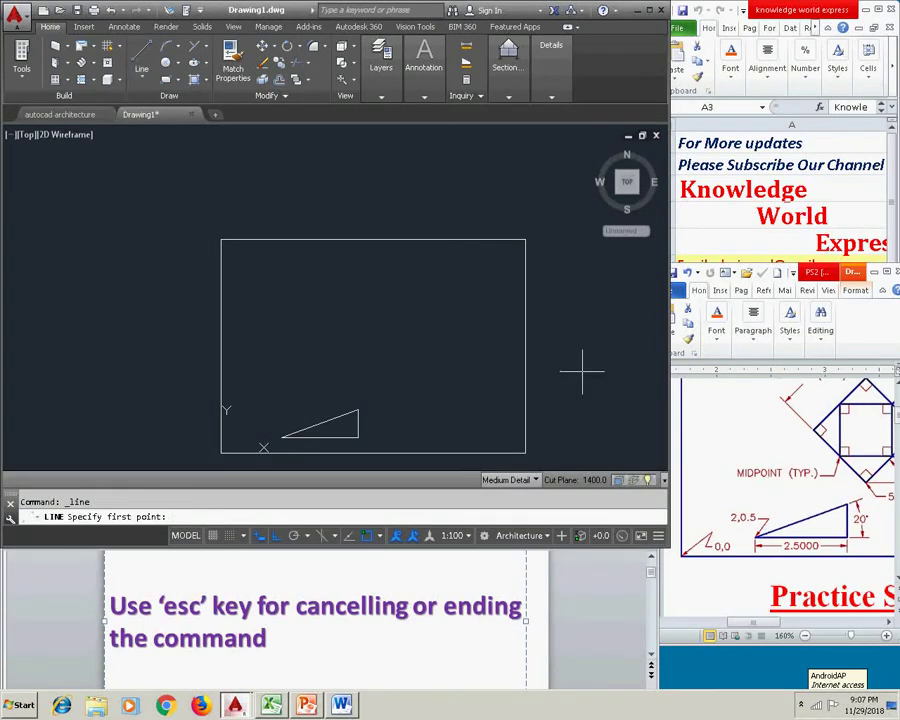
{"action": "left_click", "coordinate": [871, 493]}
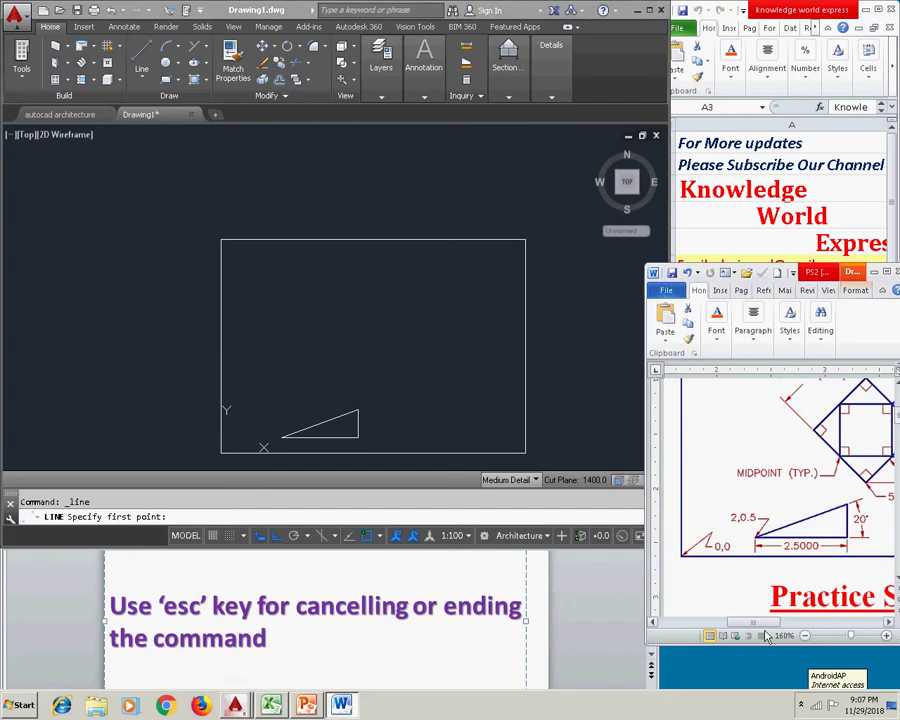
{"action": "scroll", "coordinate": [786, 603], "scroll_direction": "right", "scroll_amount": 3}
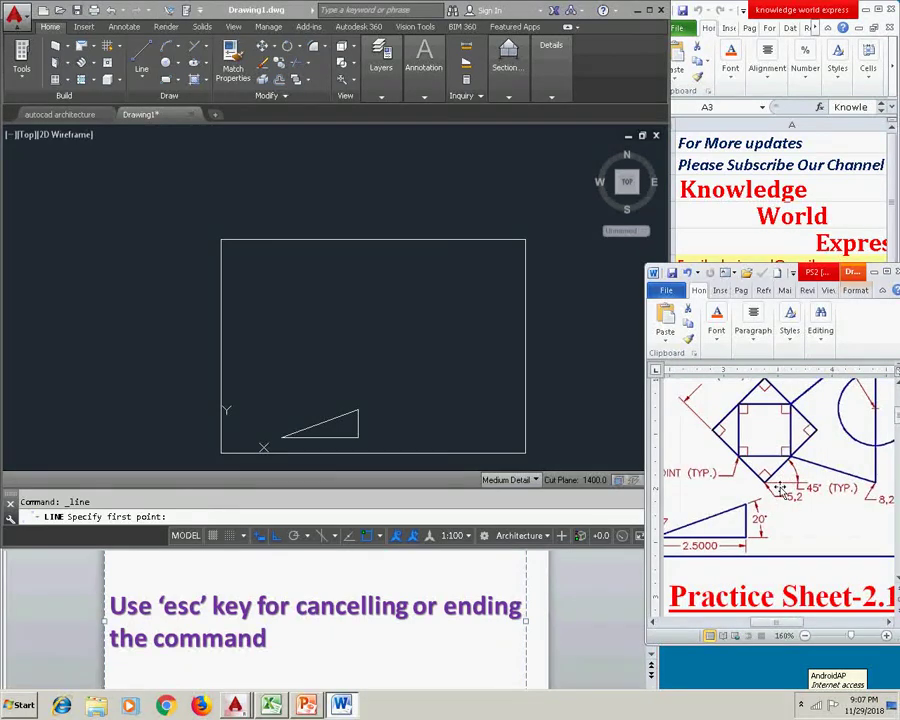
{"action": "left_click", "coordinate": [368, 651]}
{"action": "left_click_drag", "start_coordinate": [296, 638], "coordinate": [112, 604]}
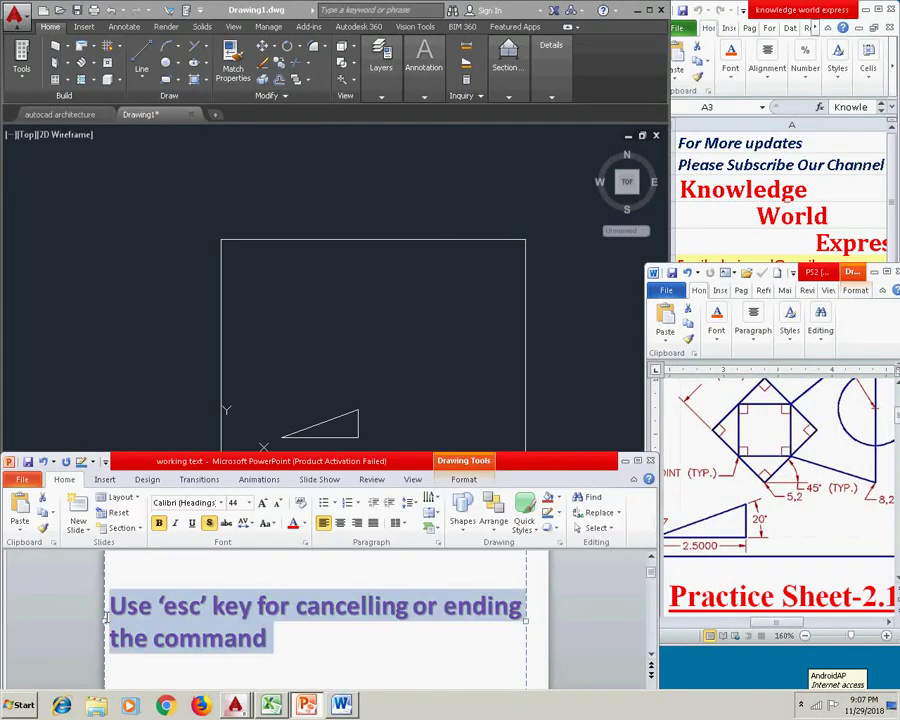
Step: Note the 5,2 start point on the slide, then start the line at 5,2 with Ortho off
{"action": "type", "text": "start point will be 5,2"}
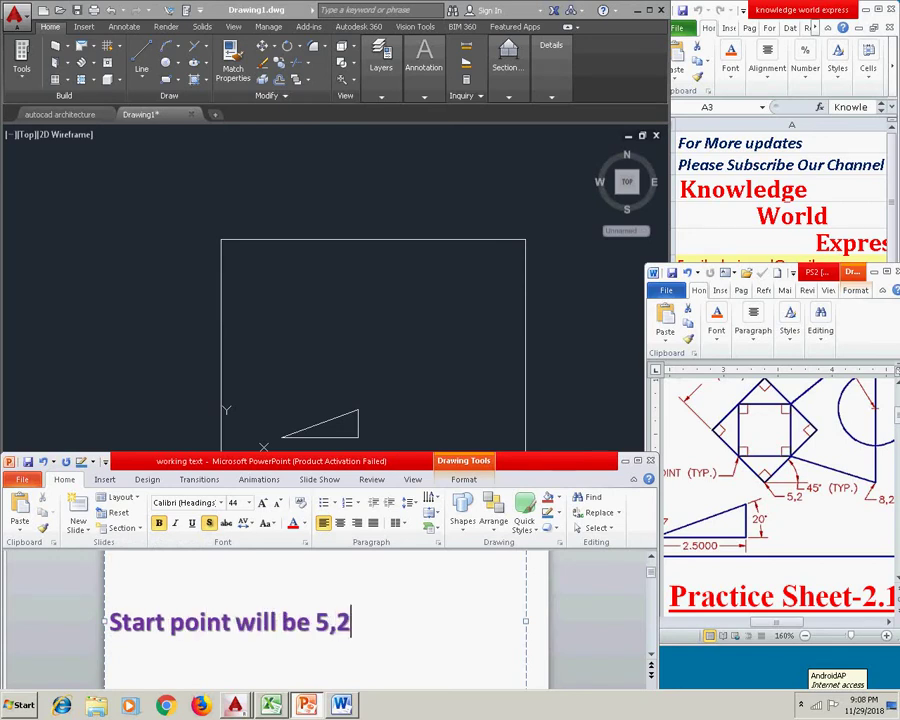
{"action": "type", "text": " (just type"}
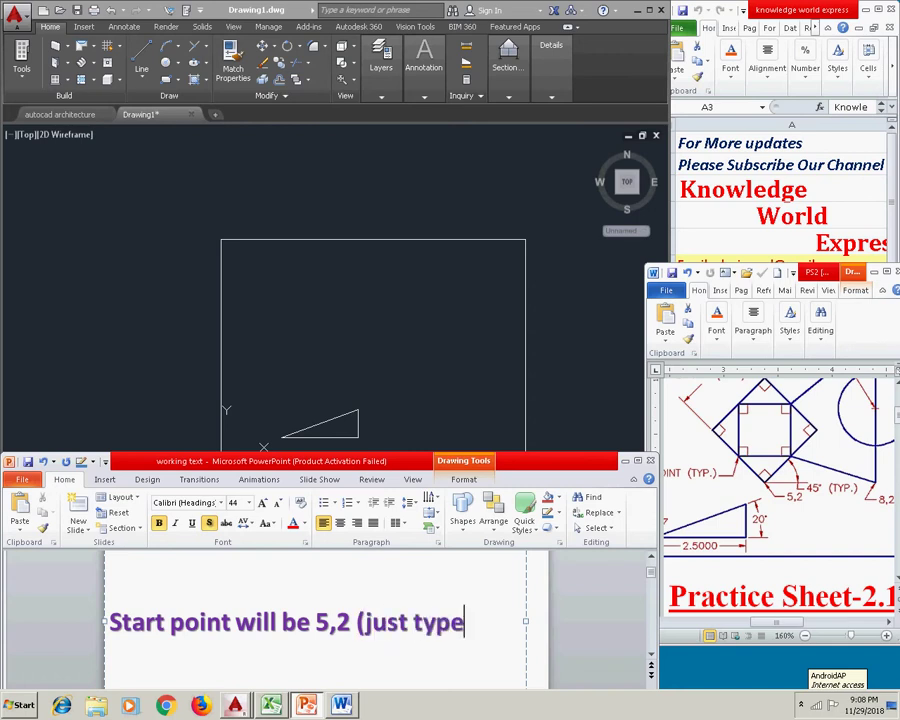
{"action": "type", "text": " and hit enter)"}
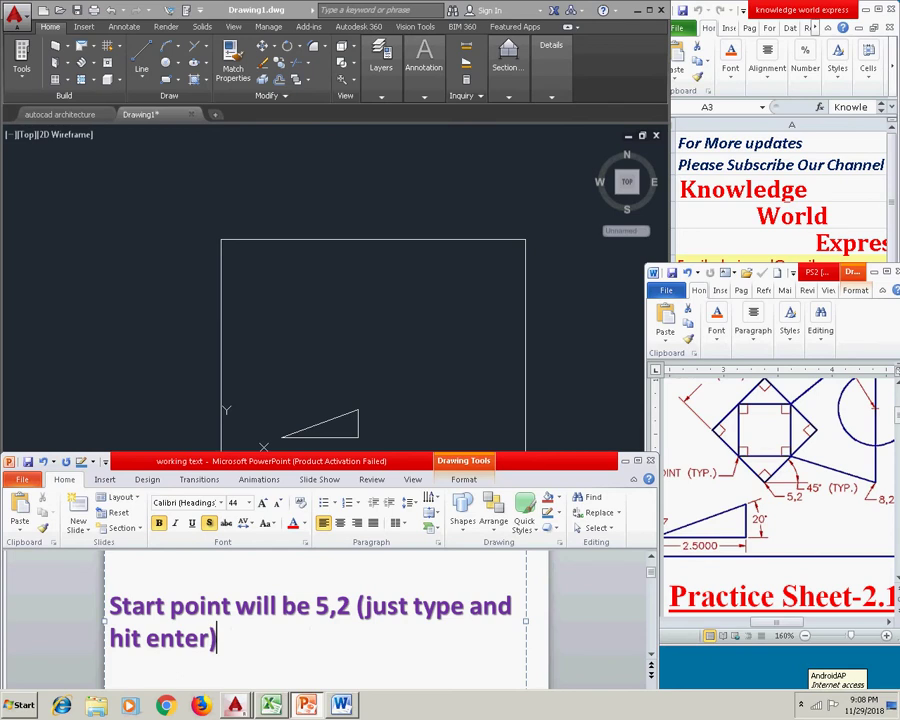
{"action": "left_click", "coordinate": [253, 381]}
{"action": "type", "text": "5,2"}
{"action": "key", "text": "Return"}
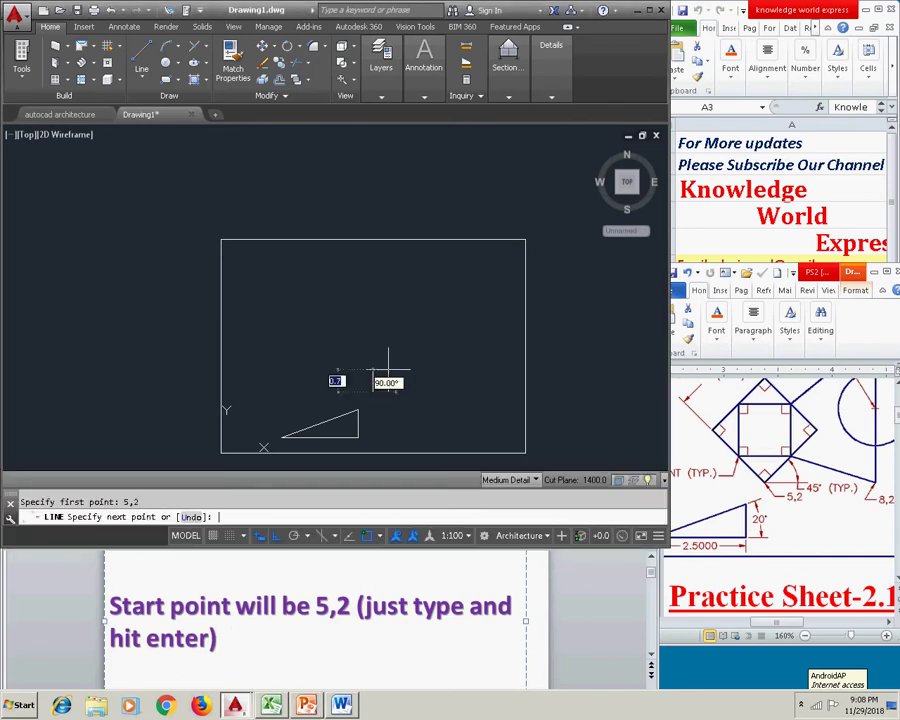
{"action": "key", "text": "F8"}
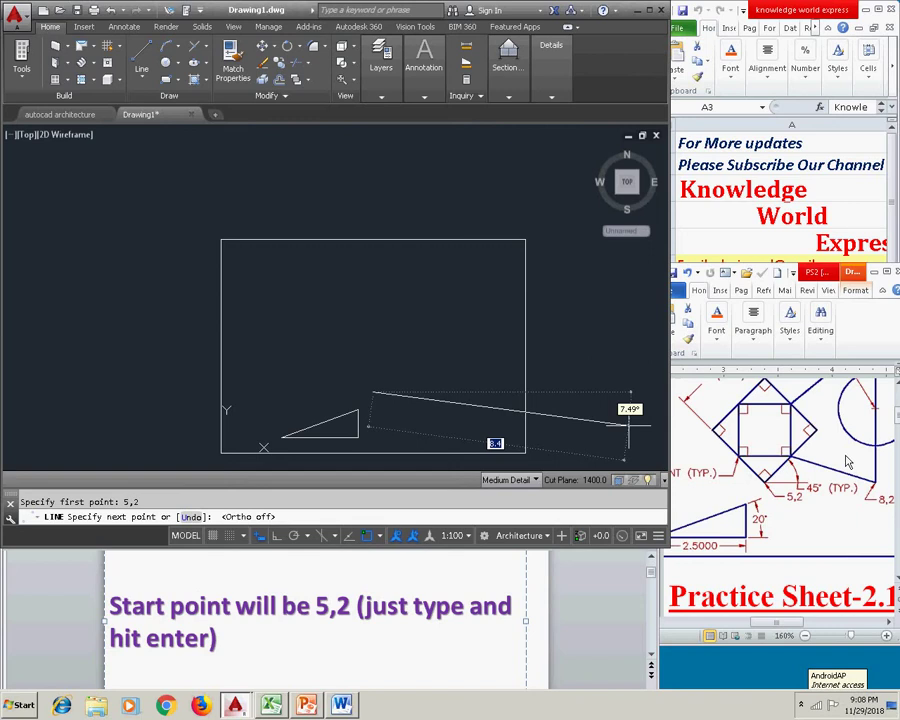
Step: Add to the slide note that the line is 2 mm long at a 45 degree angle
{"action": "left_click", "coordinate": [688, 408]}
{"action": "scroll", "coordinate": [692, 402], "scroll_direction": "up", "scroll_amount": 1}
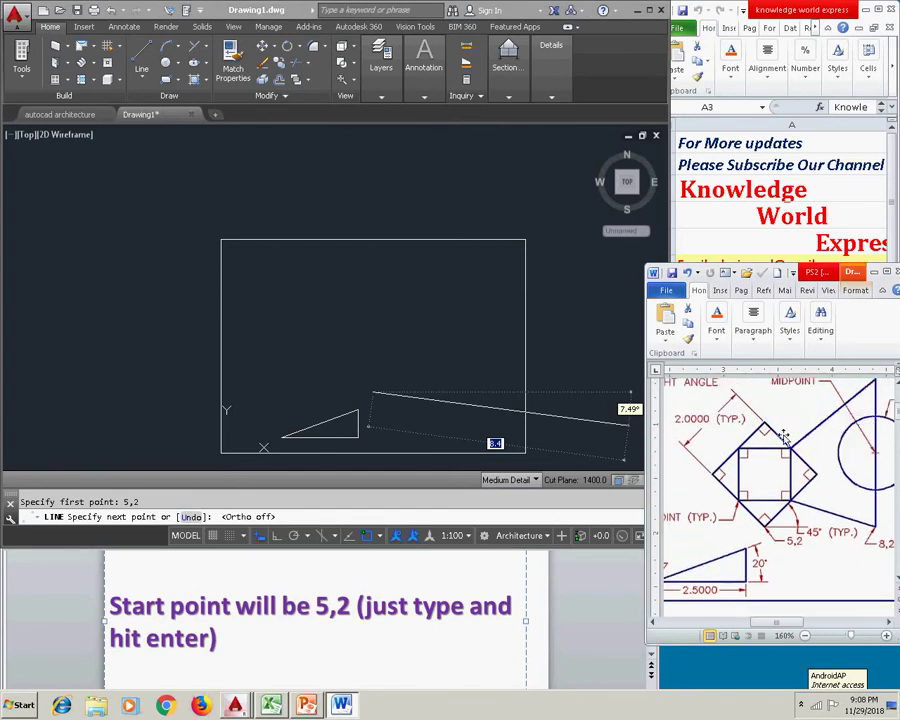
{"action": "left_click", "coordinate": [317, 654]}
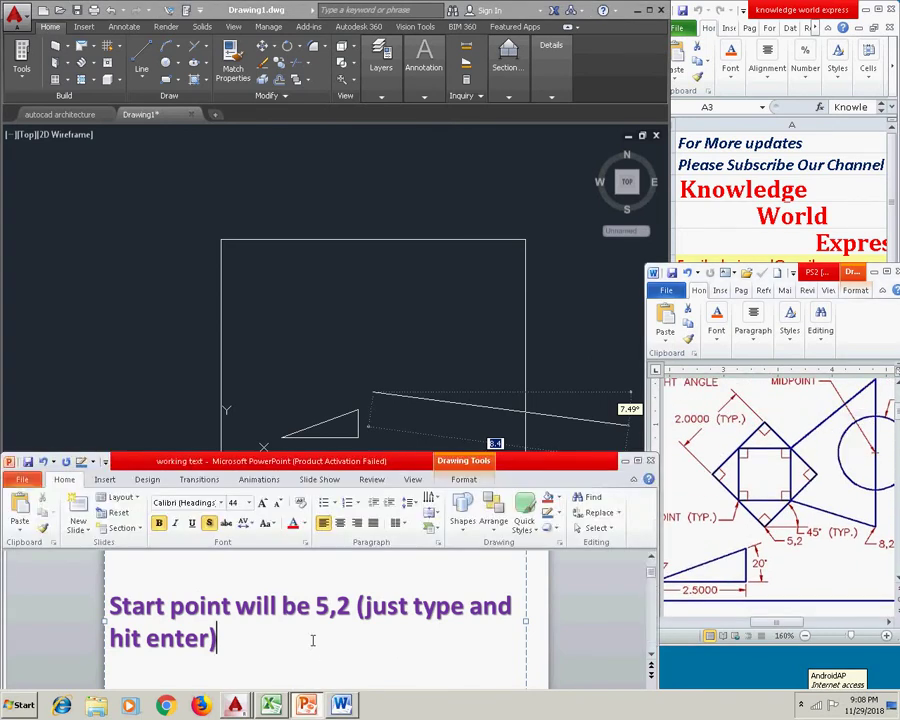
{"action": "type", "text": ", now lenth i"}
{"action": "key", "text": "BackSpace"}
{"action": "key", "text": "BackSpace"}
{"action": "key", "text": "BackSpace"}
{"action": "key", "text": "BackSpace"}
{"action": "type", "text": "gth is "}
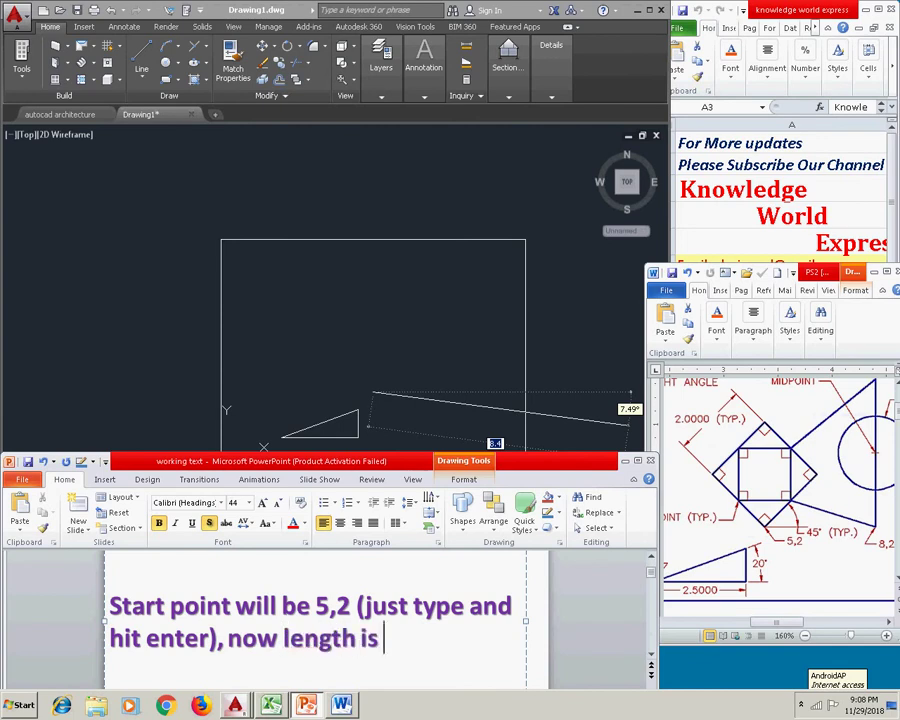
{"action": "type", "text": "2 mm"}
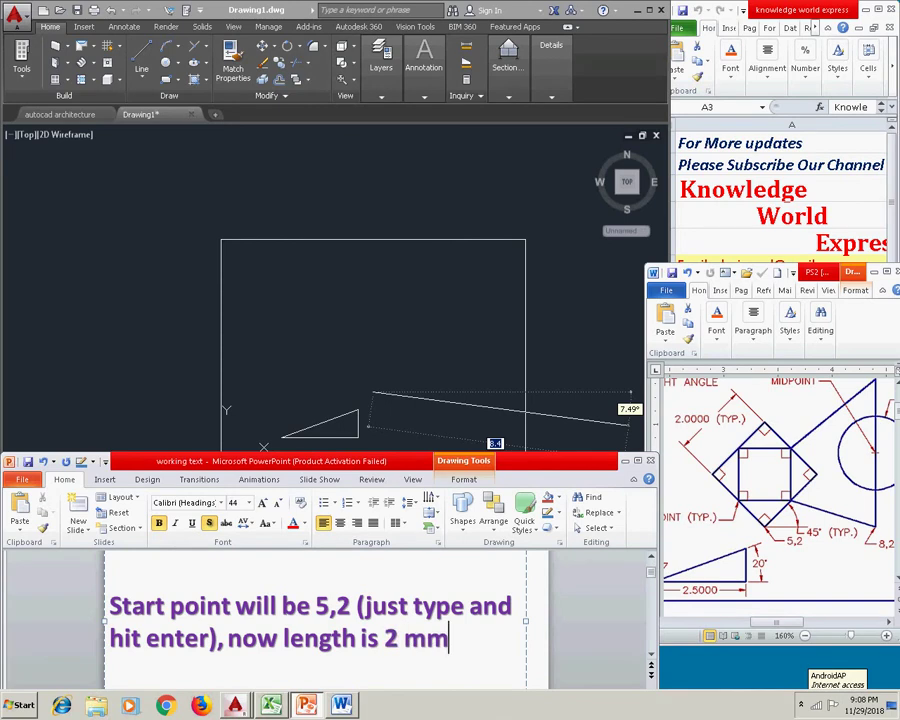
{"action": "type", "text": " and"}
{"action": "key", "text": "BackSpace"}
{"action": "key", "text": "BackSpace"}
{"action": "key", "text": "BackSpace"}
{"action": "type", "text": "at 45"}
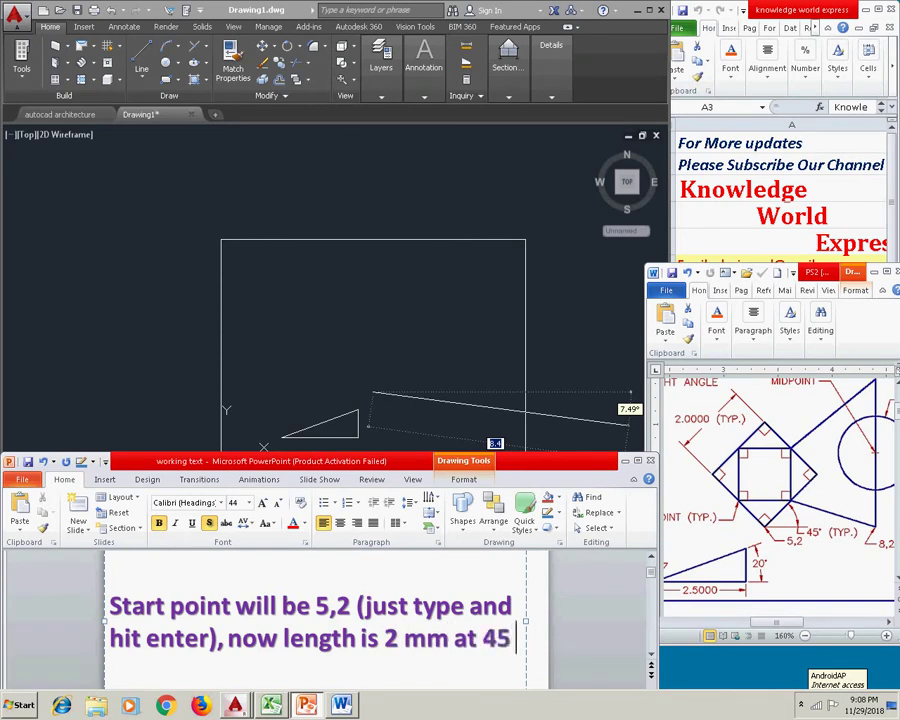
{"action": "type", "text": " degre e"}
{"action": "key", "text": "BackSpace"}
{"action": "key", "text": "BackSpace"}
{"action": "type", "text": "e angle"}
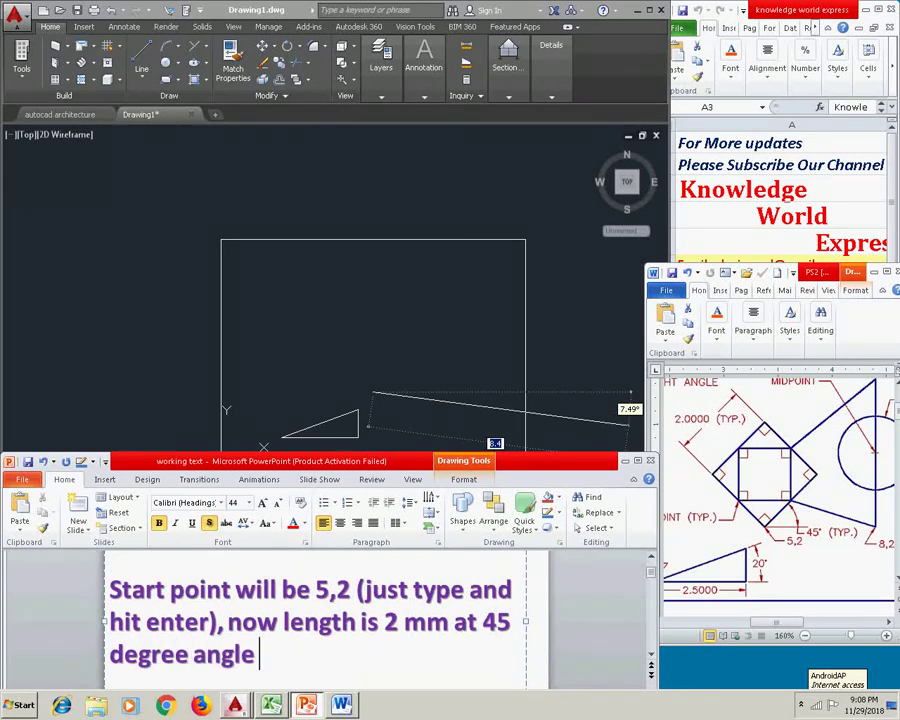
{"action": "left_click", "coordinate": [447, 420]}
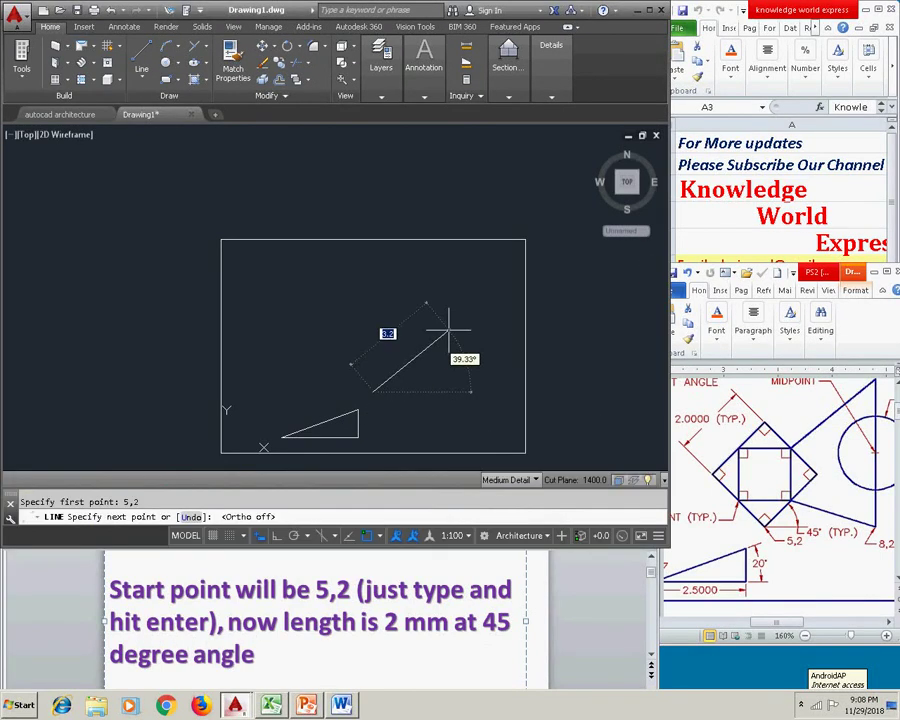
Step: Draw the diamond's first two 2-unit sides at 45° and 135°
{"action": "type", "text": "2"}
{"action": "key", "text": "Tab"}
{"action": "type", "text": "45"}
{"action": "key", "text": "Tab"}
{"action": "key", "text": "Return"}
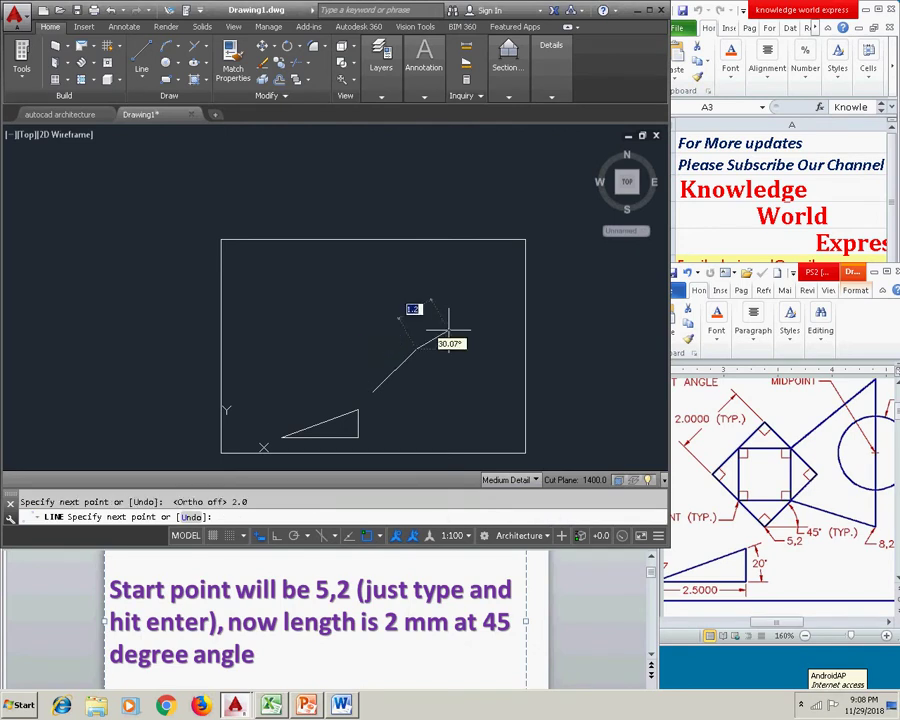
{"action": "key", "text": "Tab"}
{"action": "type", "text": "135"}
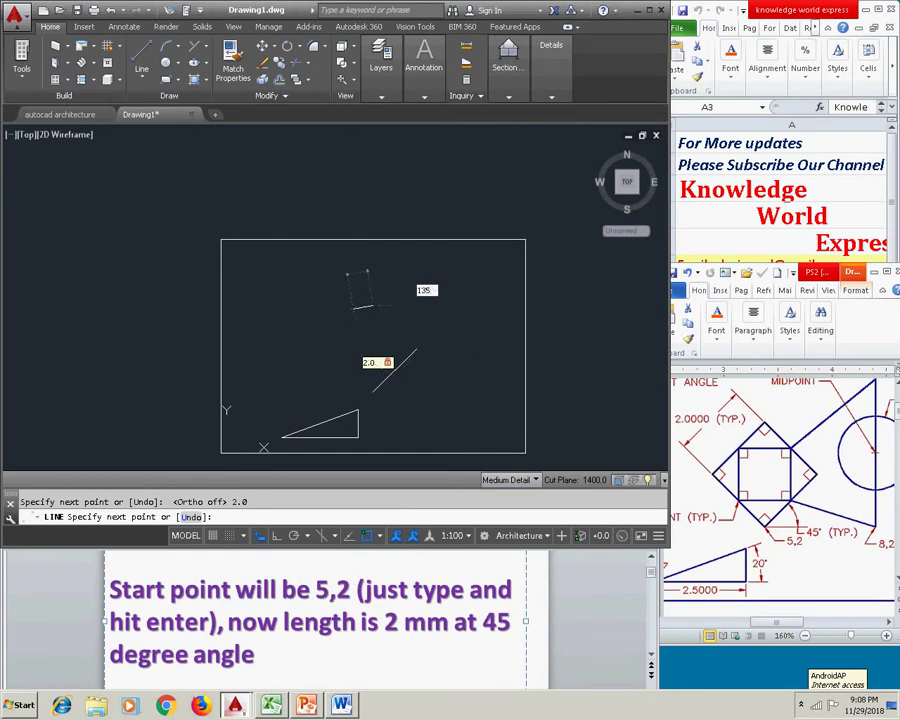
{"action": "key", "text": "Return"}
Step: Add the remaining 2-unit sides to finish the diamond and end the line command
{"action": "type", "text": "2"}
{"action": "key", "text": "Tab"}
{"action": "type", "text": "135"}
{"action": "key", "text": "Return"}
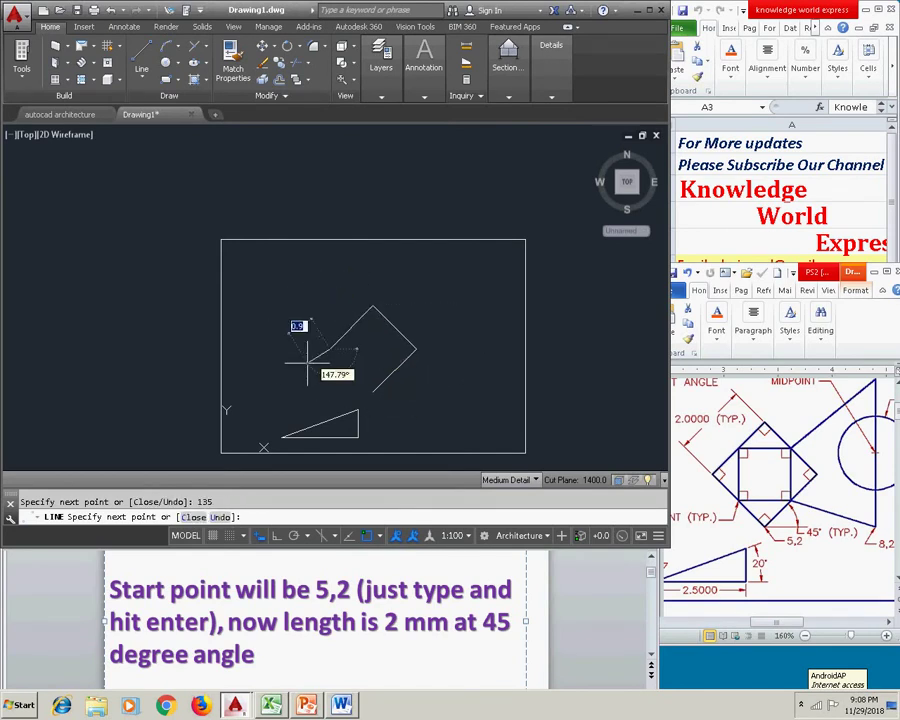
{"action": "type", "text": "2"}
{"action": "key", "text": "Tab"}
{"action": "type", "text": "4"}
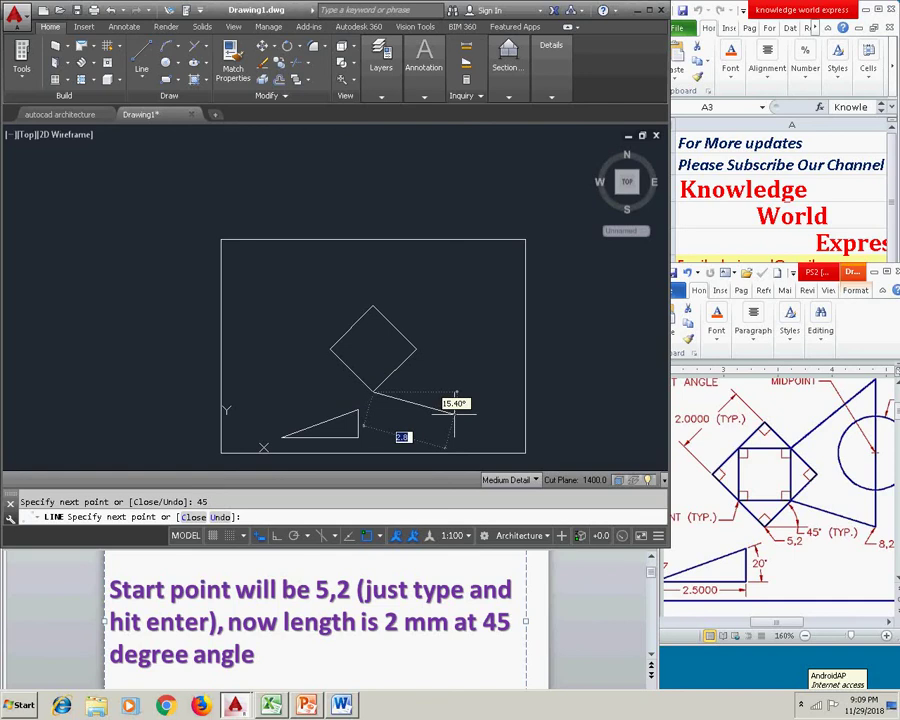
{"action": "key", "text": "Escape"}
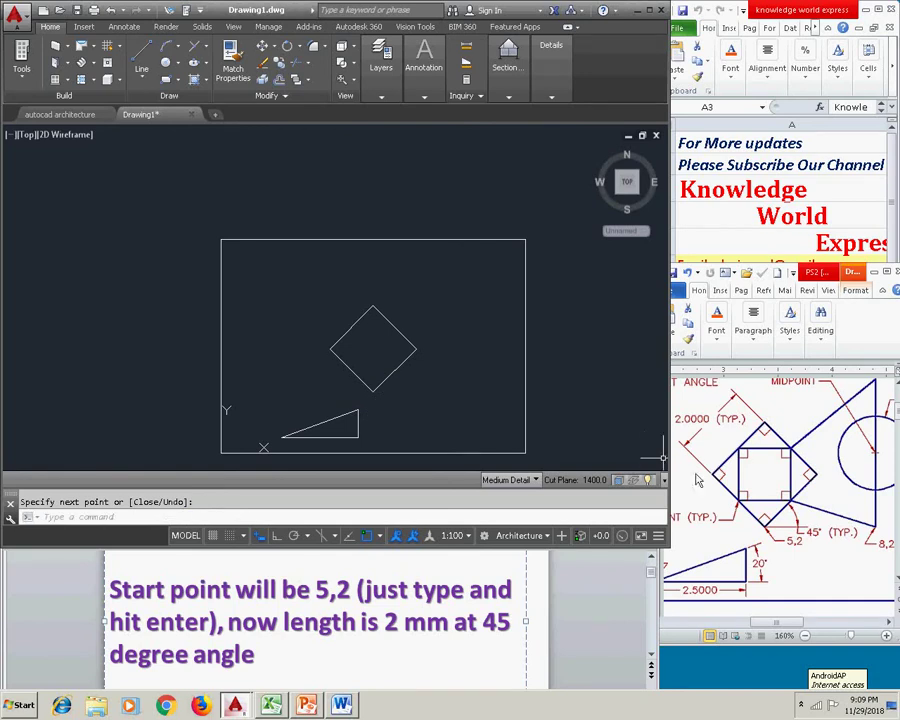
Step: Rewrite the slide note: second square matches the existing square's center point, with Object snap on
{"action": "left_click", "coordinate": [365, 685]}
{"action": "left_click_drag", "start_coordinate": [305, 675], "coordinate": [100, 542]}
{"action": "type", "text": "now secom"}
{"action": "key", "text": "BackSpace"}
{"action": "key", "text": "BackSpace"}
{"action": "type", "text": "ondrecta"}
{"action": "key", "text": "BackSpace"}
{"action": "key", "text": "BackSpace"}
{"action": "key", "text": "BackSpace"}
{"action": "key", "text": "BackSpace"}
{"action": "type", "text": "square is made by "}
{"action": "type", "text": "ce"}
{"action": "key", "text": "BackSpace"}
{"action": "key", "text": "BackSpace"}
{"action": "type", "text": "matchin"}
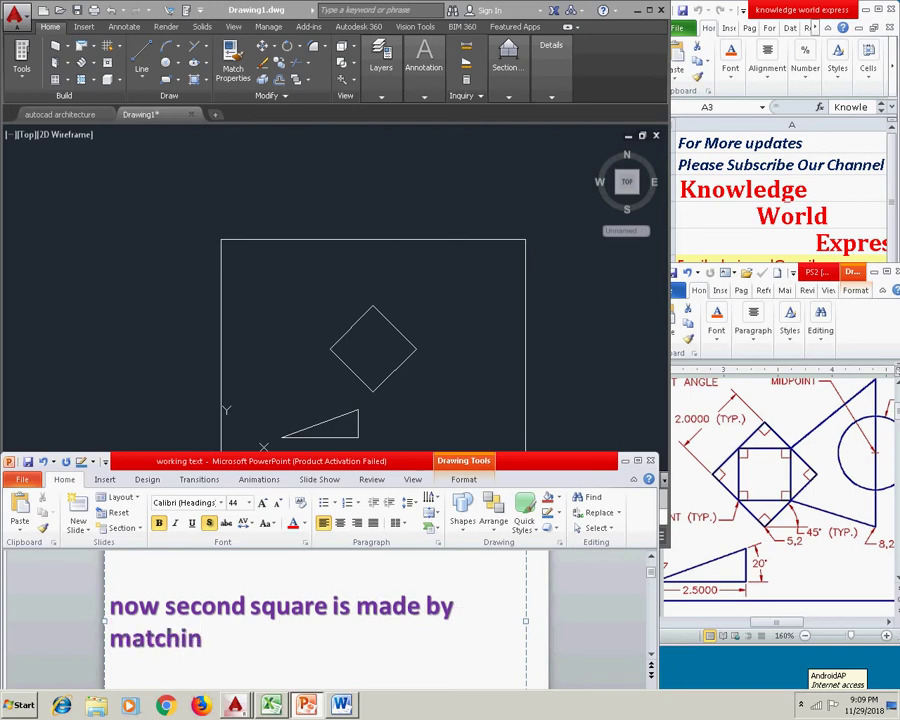
{"action": "type", "text": "g of center point of exis"}
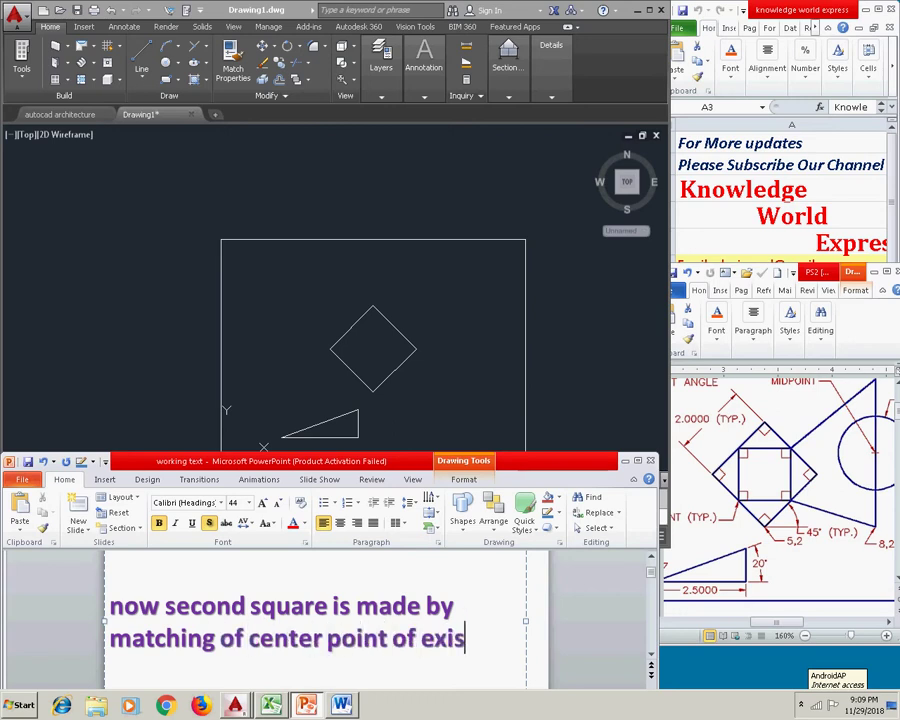
{"action": "type", "text": "tien"}
{"action": "key", "text": "BackSpace"}
{"action": "key", "text": "BackSpace"}
{"action": "type", "text": "ng"}
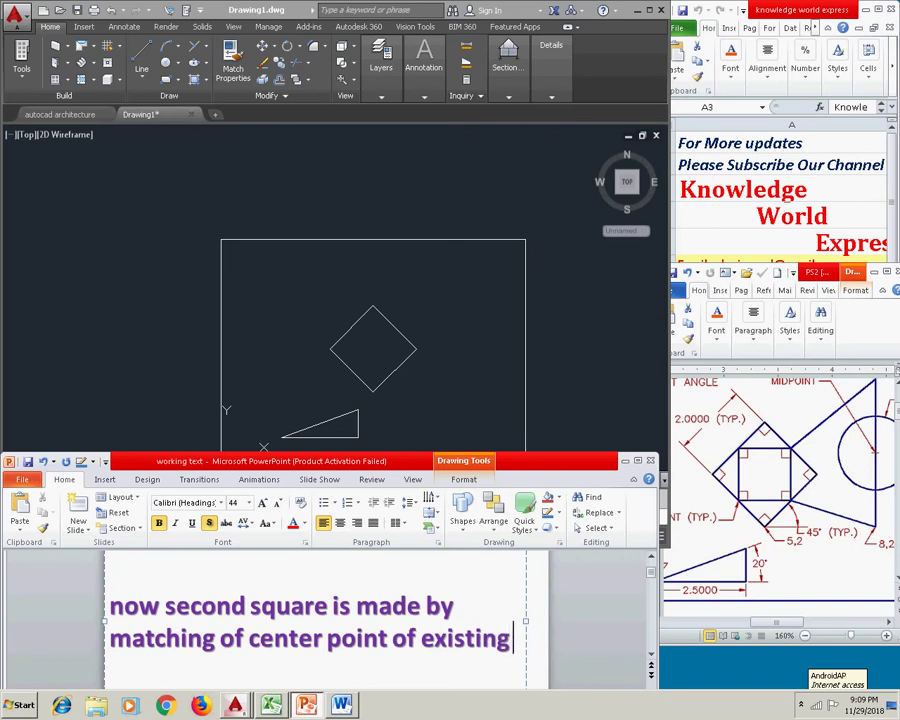
{"action": "type", "text": " squre"}
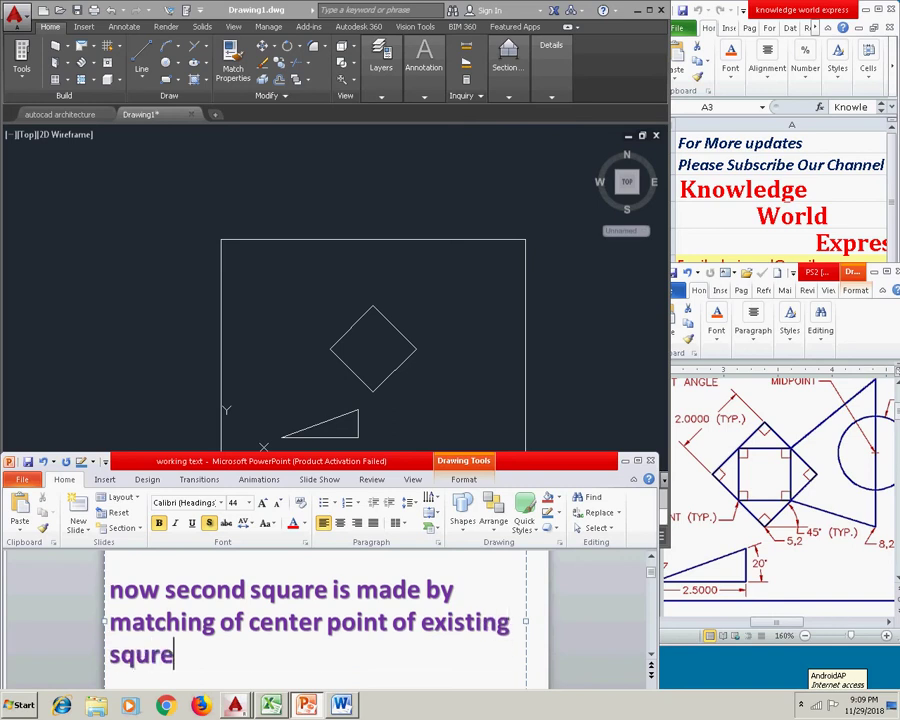
{"action": "type", "text": " (please make sure to"}
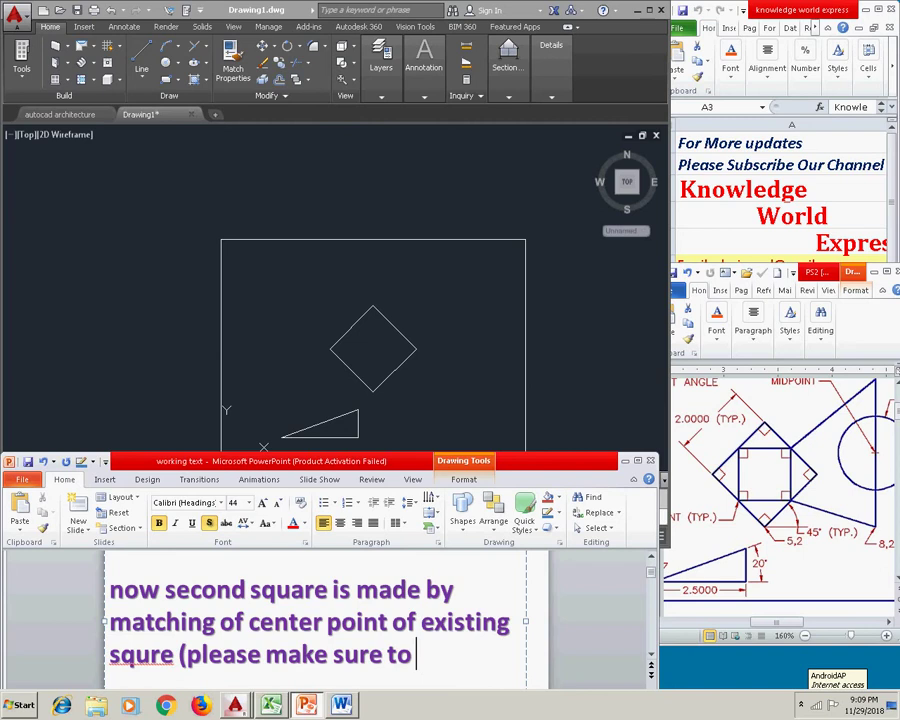
{"action": "type", "text": " 'ON"}
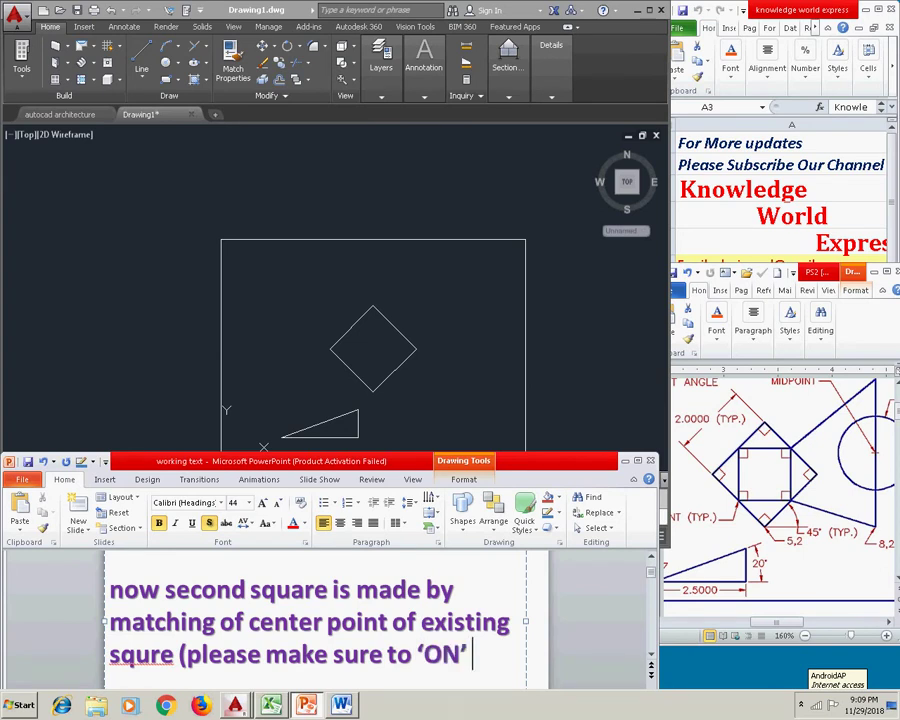
{"action": "type", "text": "the O"}
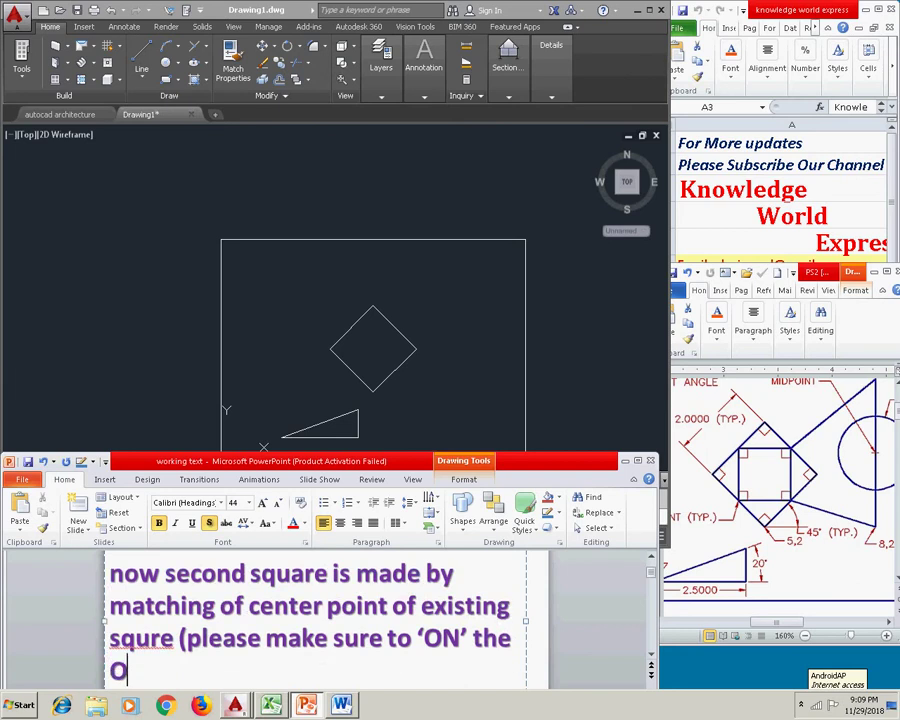
{"action": "type", "text": "bject snap mode"}
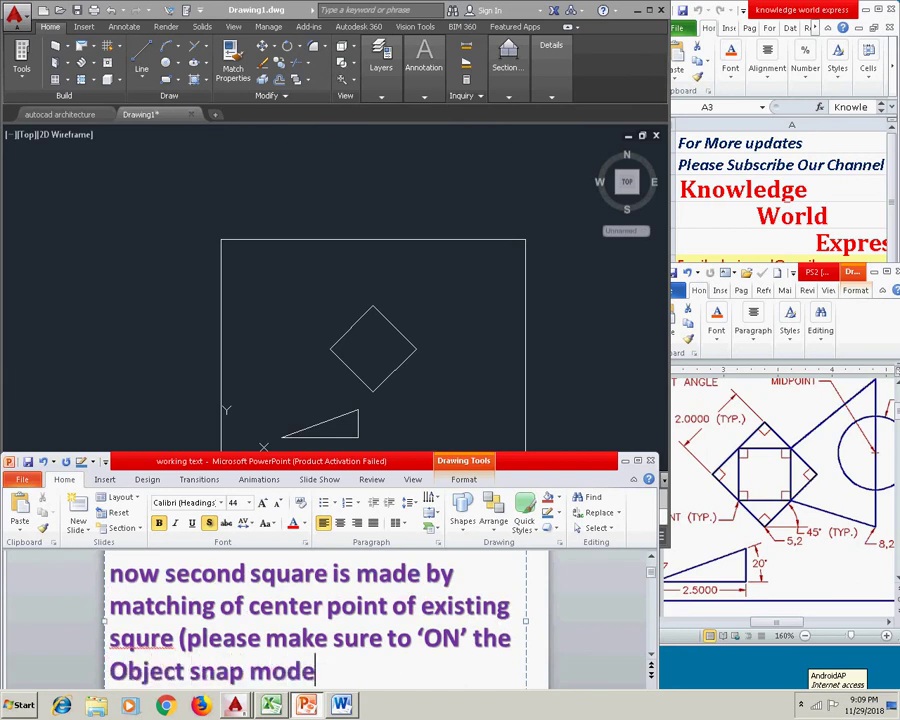
{"action": "type", "text": ")"}
{"action": "left_click", "coordinate": [257, 317]}
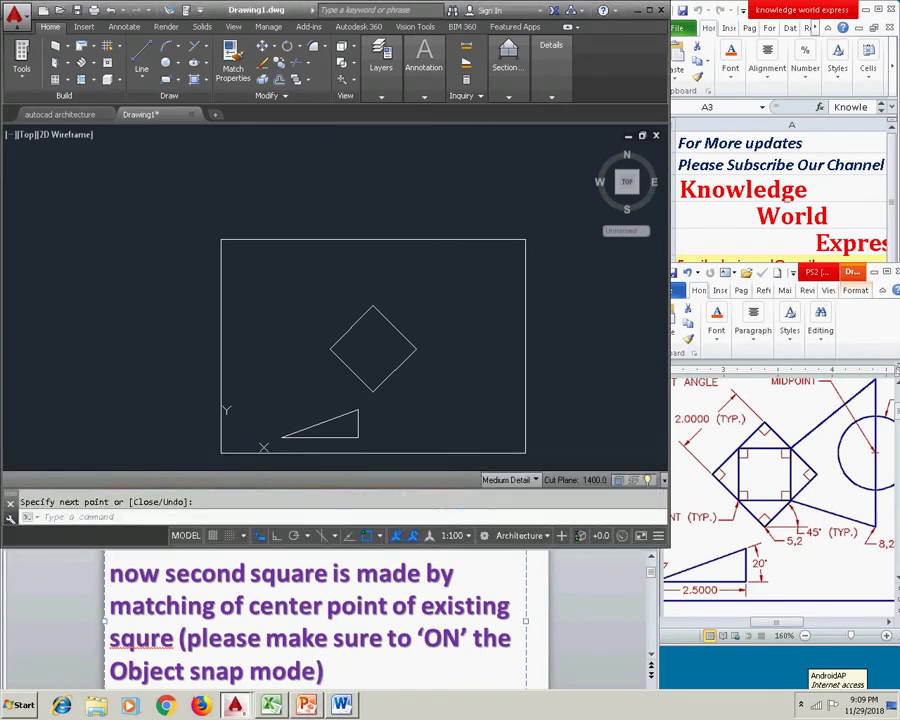
Step: Enable all general object snap modes in Object Snap Settings and turn OSNAP on
{"action": "left_click", "coordinate": [379, 535]}
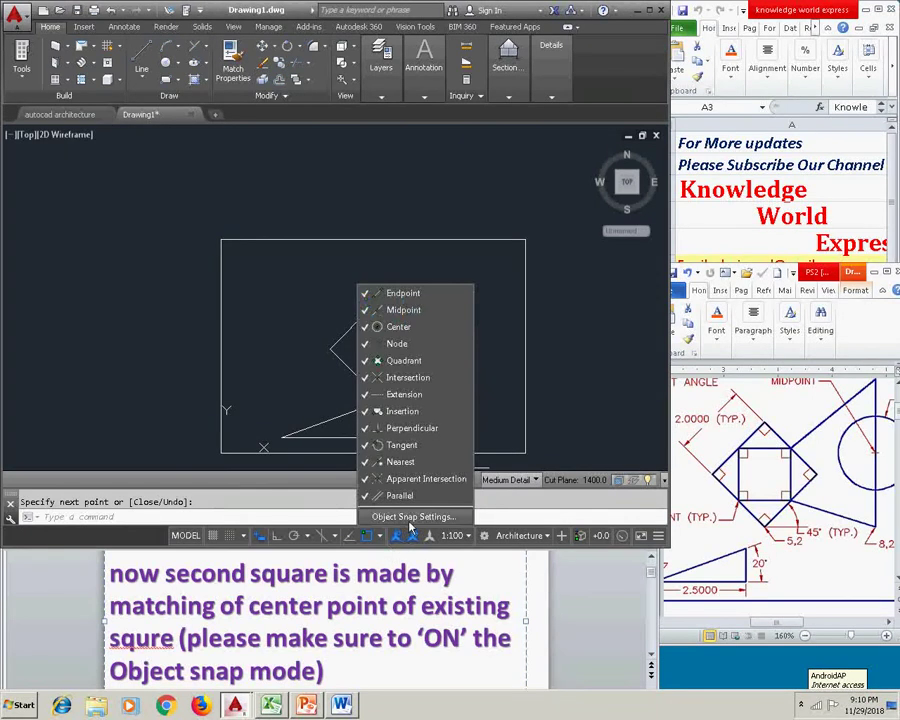
{"action": "left_click", "coordinate": [440, 523]}
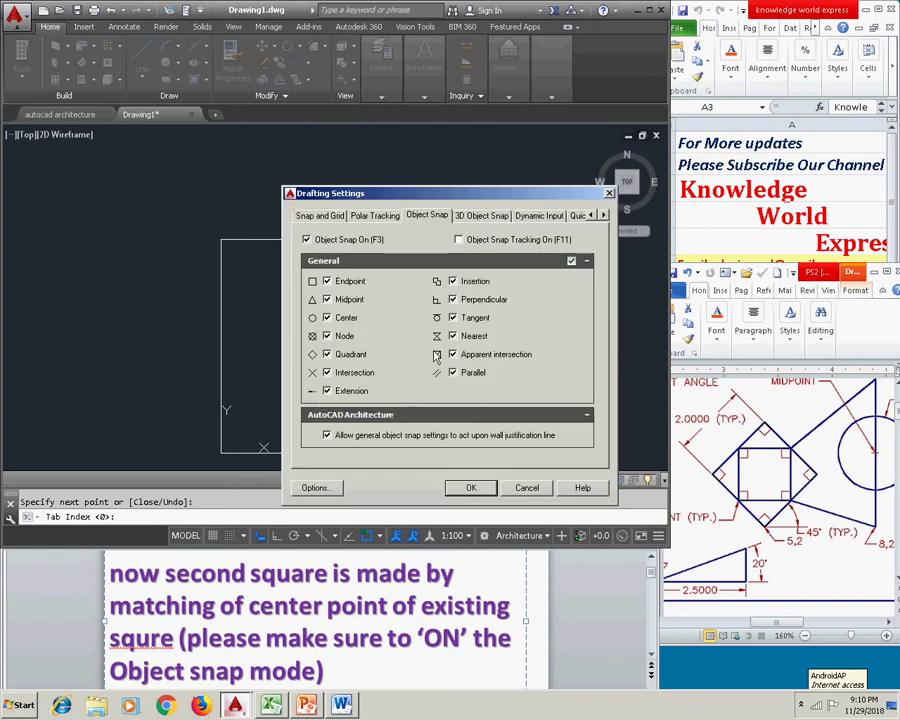
{"action": "left_click", "coordinate": [572, 261]}
{"action": "left_click", "coordinate": [572, 261]}
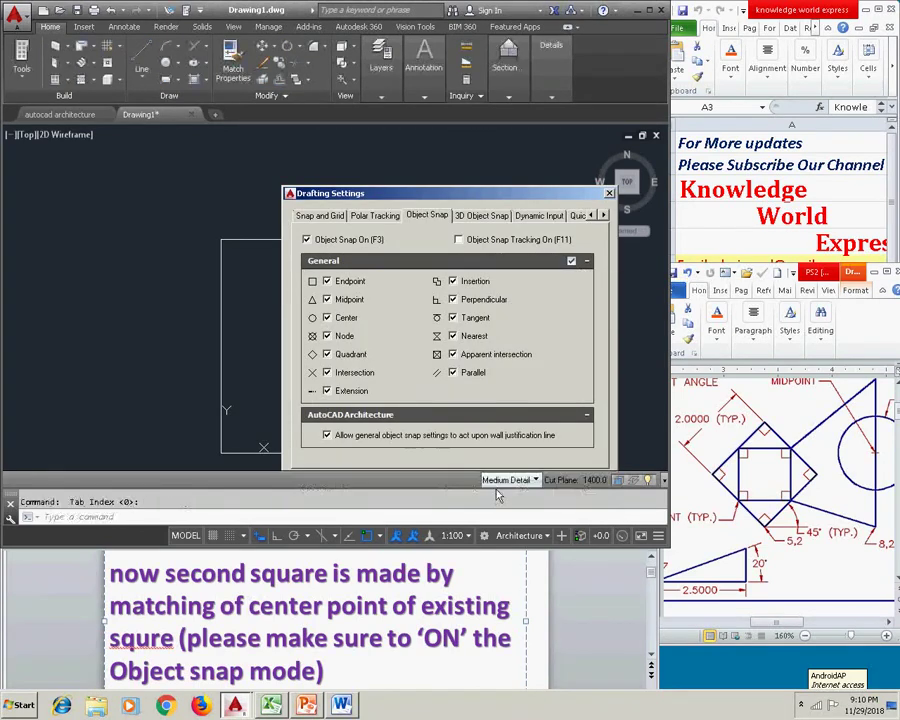
{"action": "left_click", "coordinate": [490, 494]}
{"action": "left_click", "coordinate": [368, 537]}
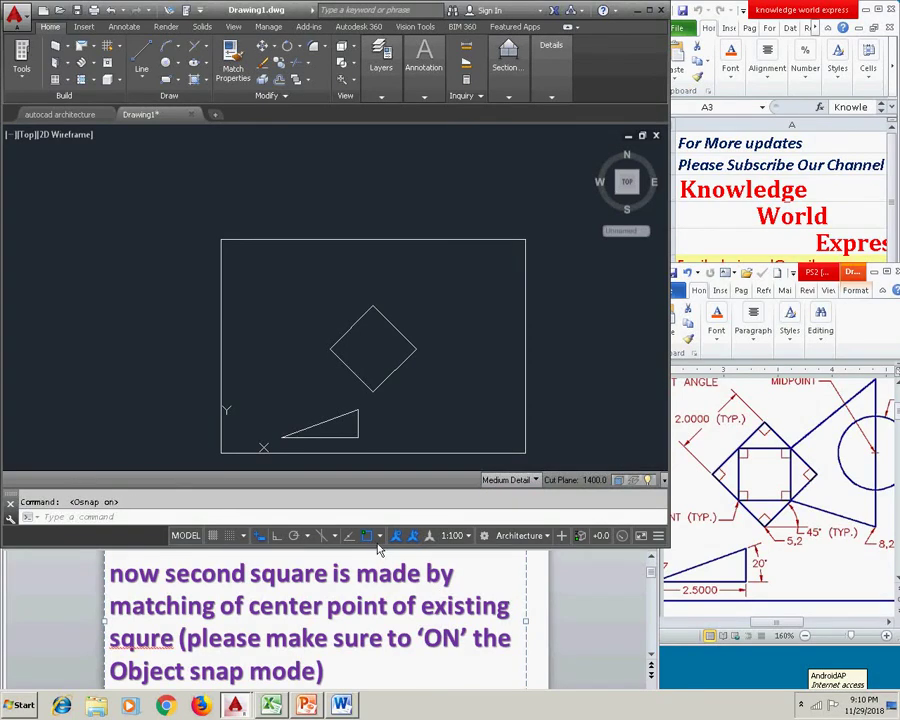
Step: Append to the slide note that a blue symbol means the osnap is "on"
{"action": "left_click", "coordinate": [351, 675]}
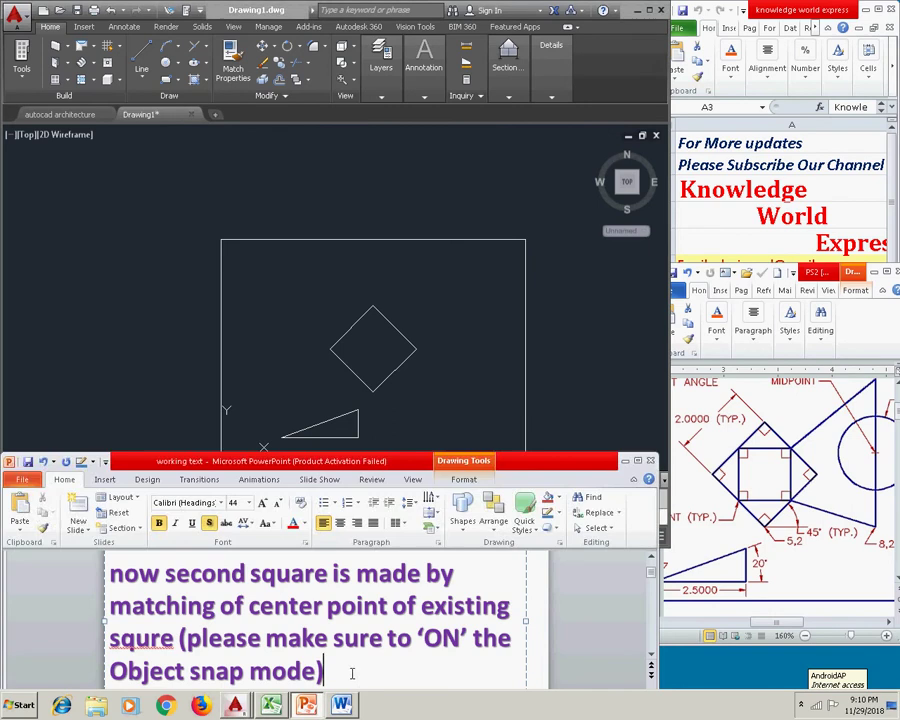
{"action": "type", "text": ",k"}
{"action": "key", "text": "BackSpace"}
{"action": "type", "text": "if symbole in"}
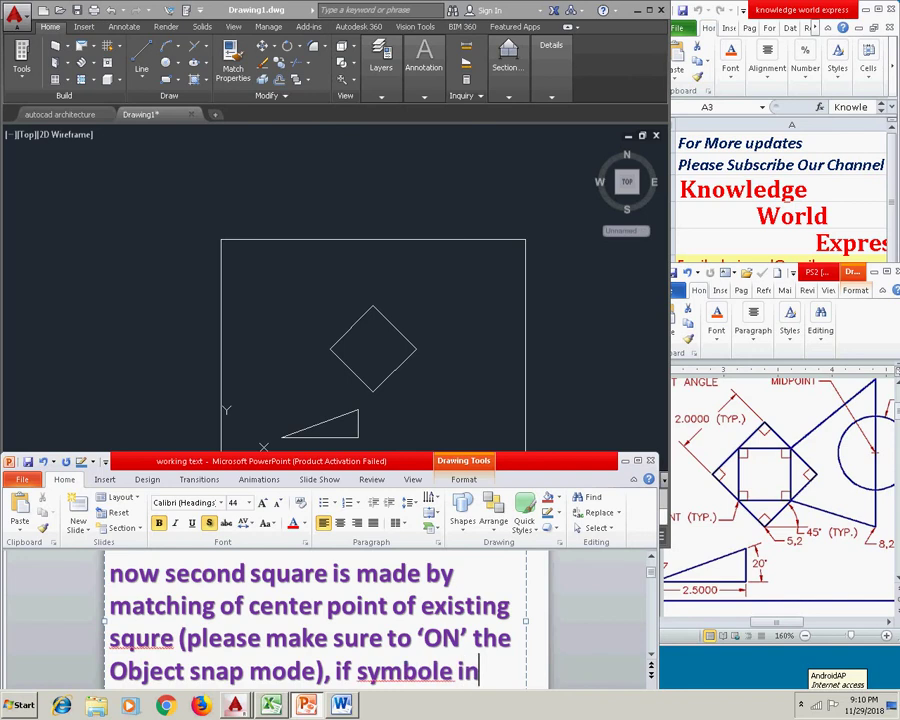
{"action": "key", "text": "BackSpace"}
{"action": "key", "text": "BackSpace"}
{"action": "key", "text": "BackSpace"}
{"action": "key", "text": "BackSpace"}
{"action": "type", "text": "is "}
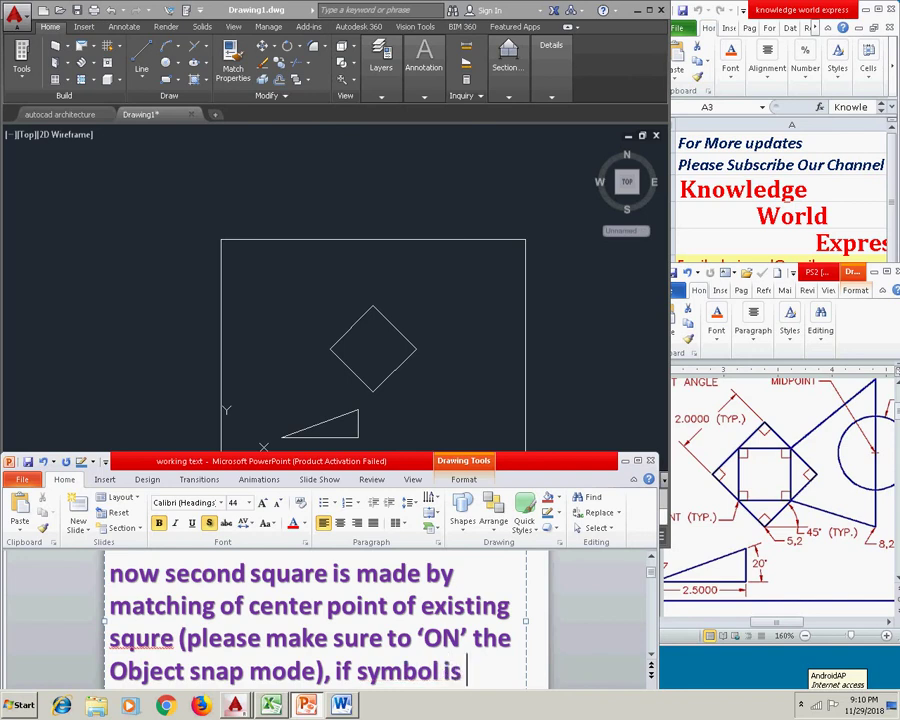
{"action": "type", "text": "in bl"}
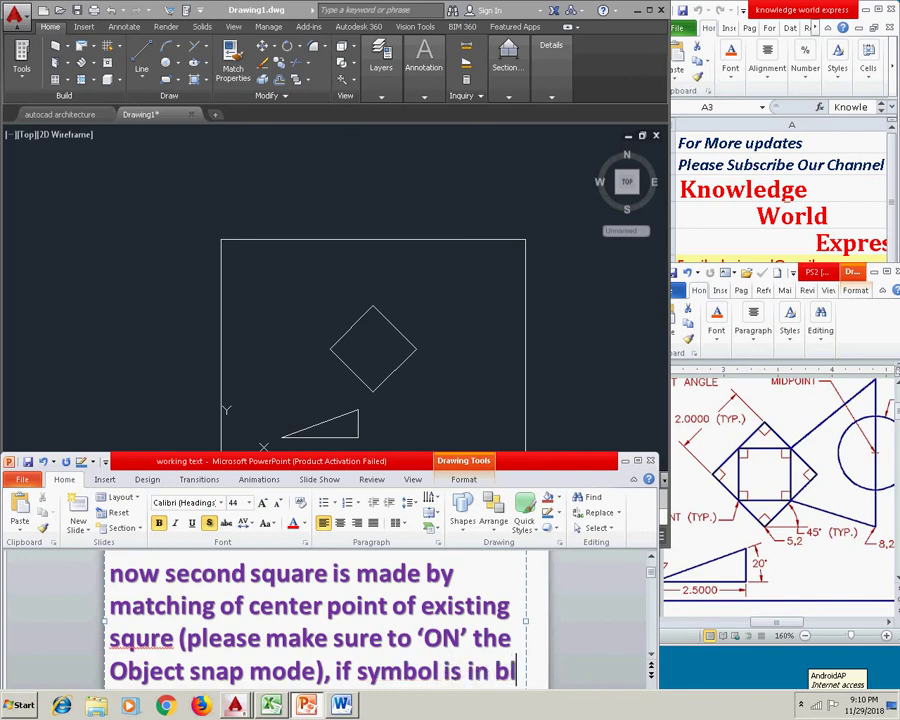
{"action": "type", "text": "ue colou"}
{"action": "key", "text": "BackSpace"}
{"action": "type", "text": "r it "}
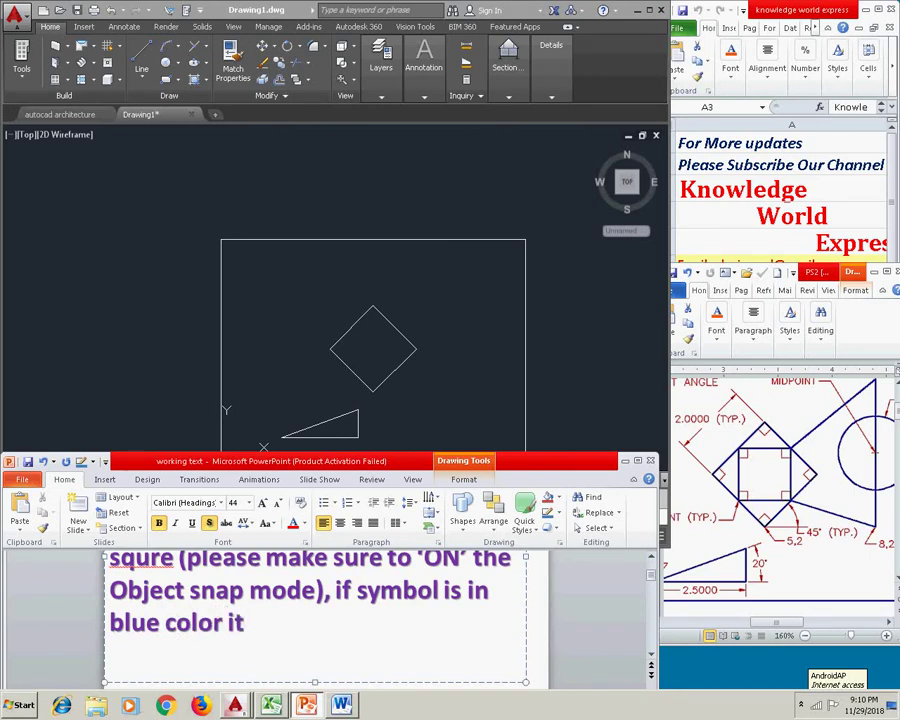
{"action": "type", "text": "means that"}
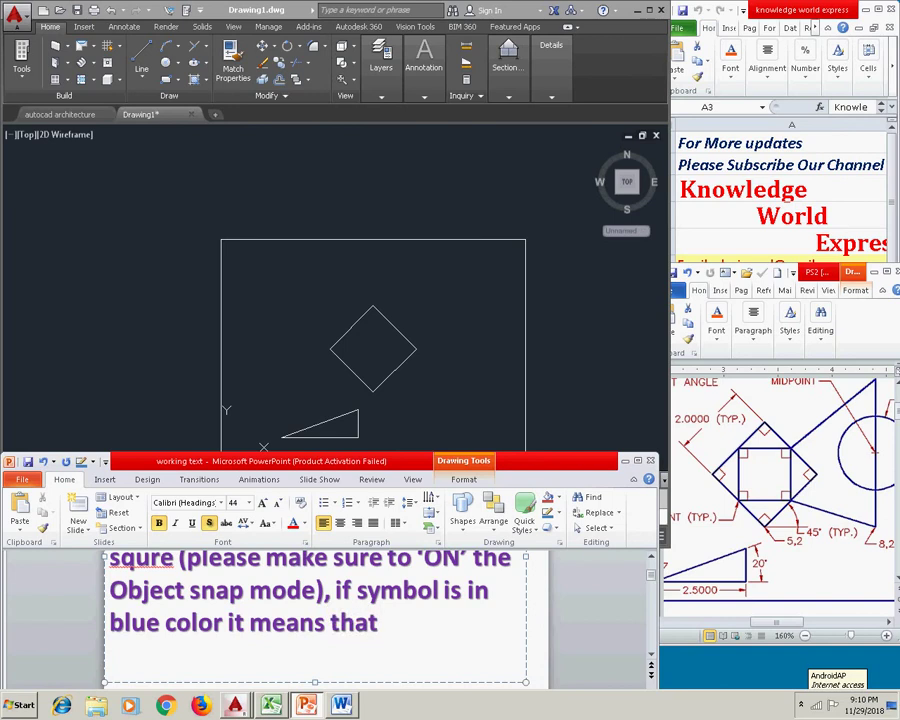
{"action": "type", "text": " the "}
{"action": "type", "text": "os"}
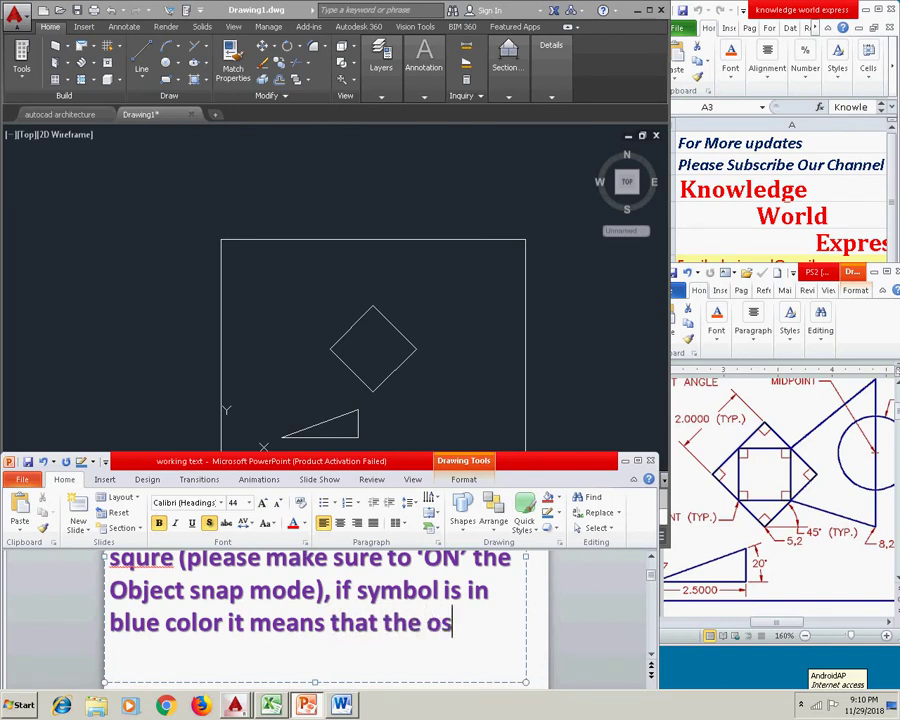
{"action": "type", "text": "map"}
{"action": "key", "text": "BackSpace"}
{"action": "key", "text": "BackSpace"}
{"action": "key", "text": "BackSpace"}
{"action": "type", "text": "nap m"}
{"action": "key", "text": "BackSpace"}
{"action": "type", "text": "p is"}
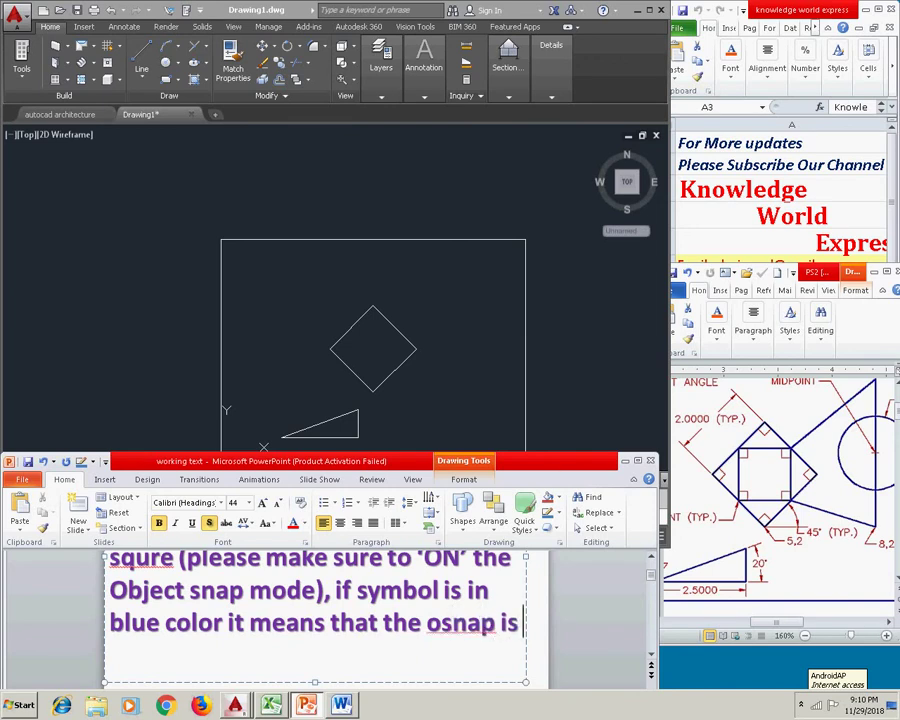
{"action": "type", "text": " on"}
{"action": "type", "text": "\""}
{"action": "left_click", "coordinate": [109, 637]}
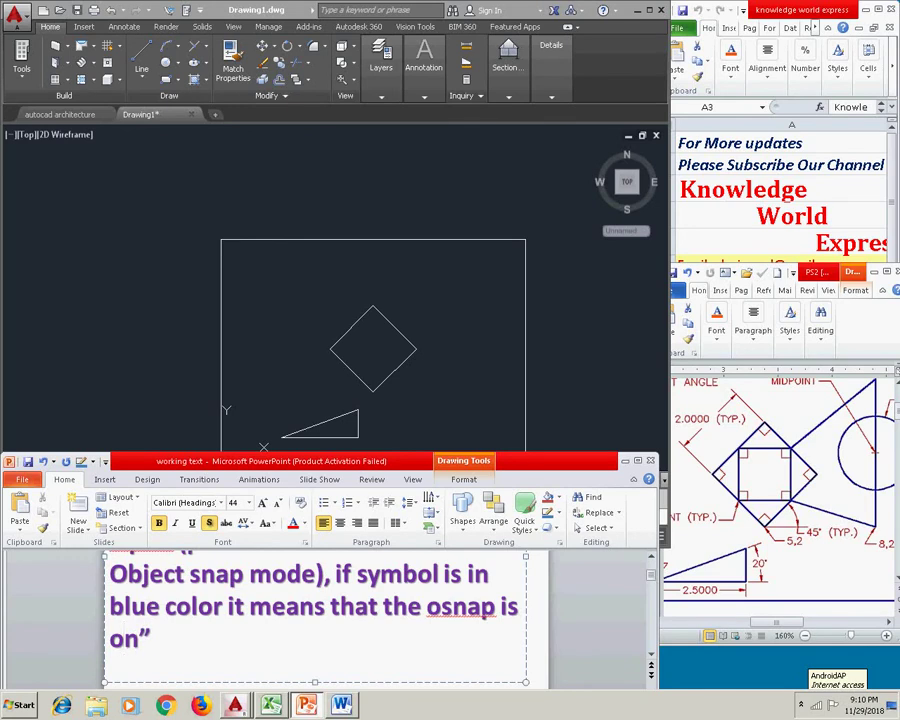
{"action": "type", "text": "\""}
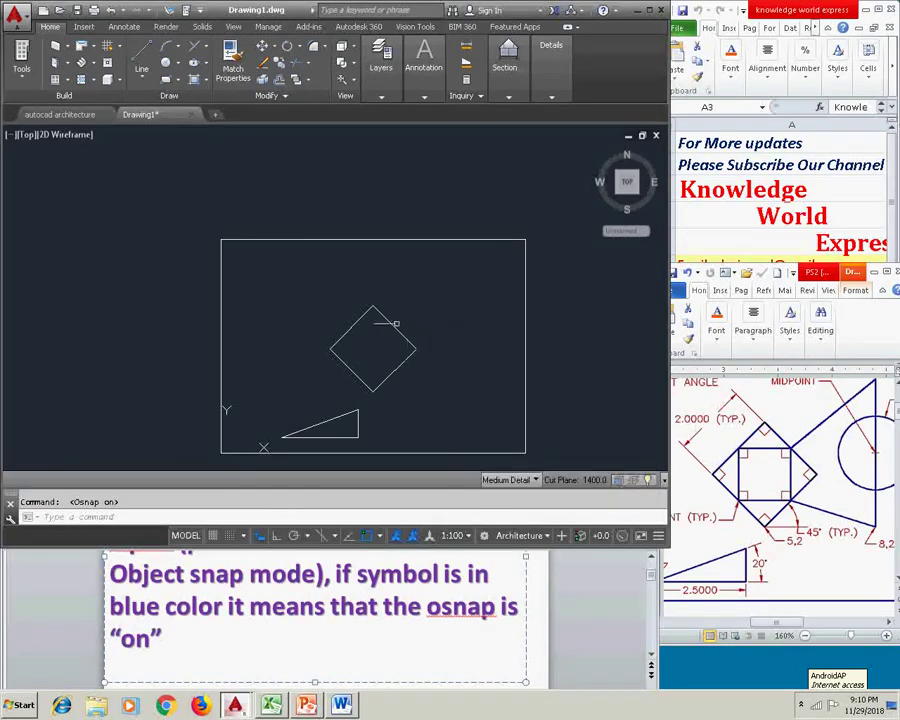
Step: Draw the upright inner square with its corners on the diamond's side midpoints
{"action": "left_click", "coordinate": [141, 56]}
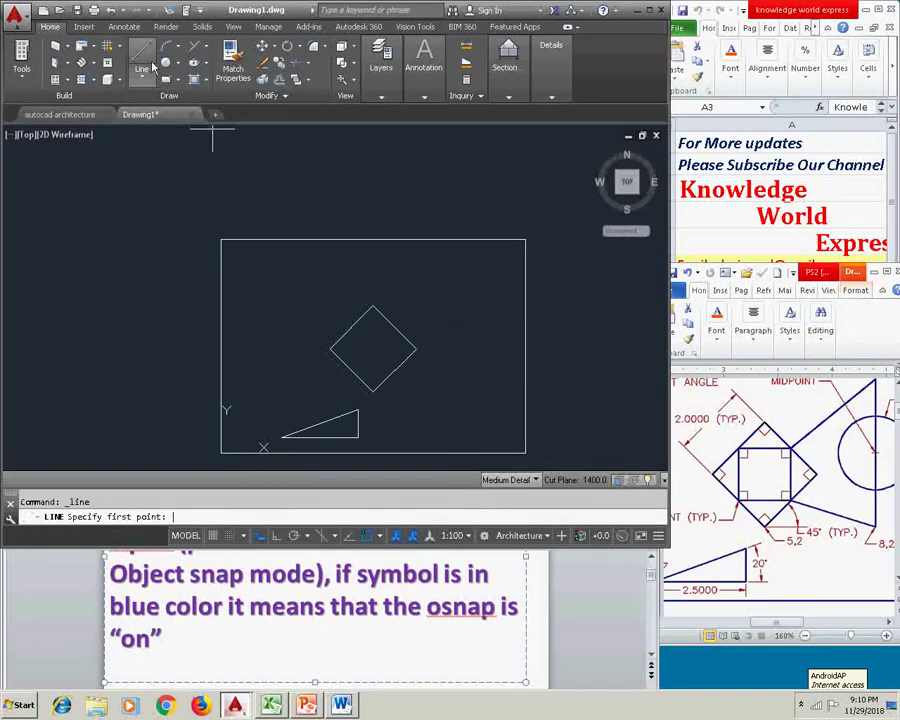
{"action": "left_click", "coordinate": [395, 327]}
{"action": "left_click", "coordinate": [352, 327]}
{"action": "left_click", "coordinate": [351, 371]}
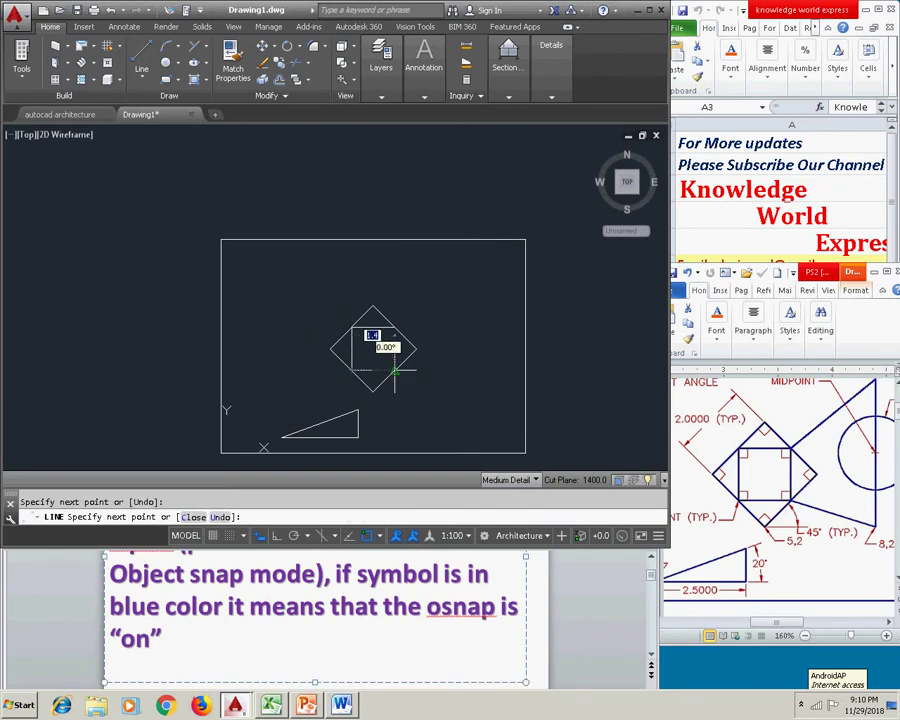
{"action": "left_click", "coordinate": [395, 371]}
{"action": "left_click", "coordinate": [395, 327]}
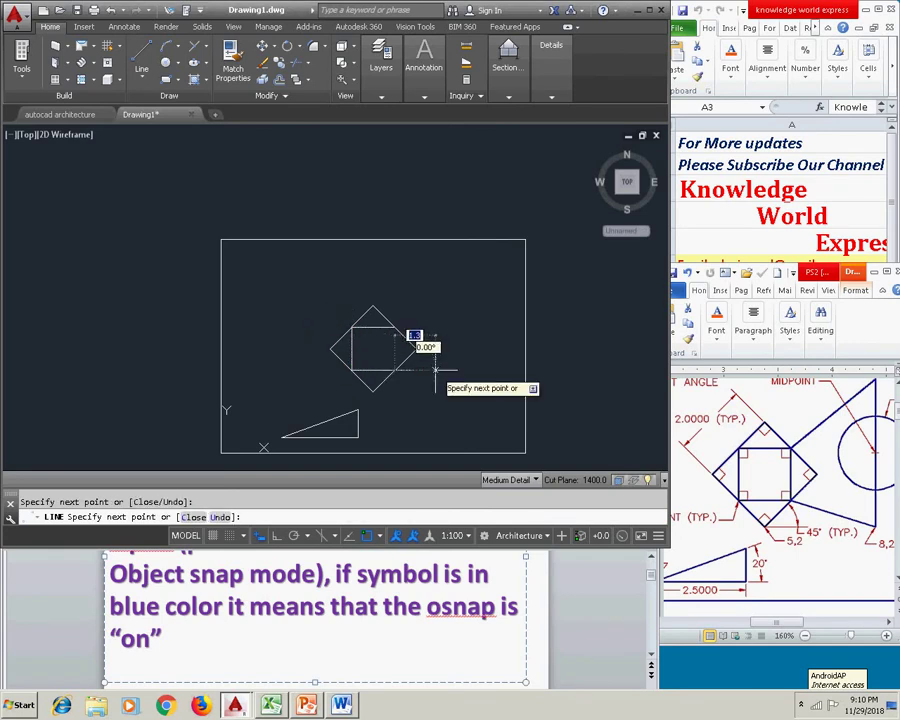
{"action": "key", "text": "Return"}
{"action": "scroll", "coordinate": [390, 358], "scroll_direction": "up", "scroll_amount": 2}
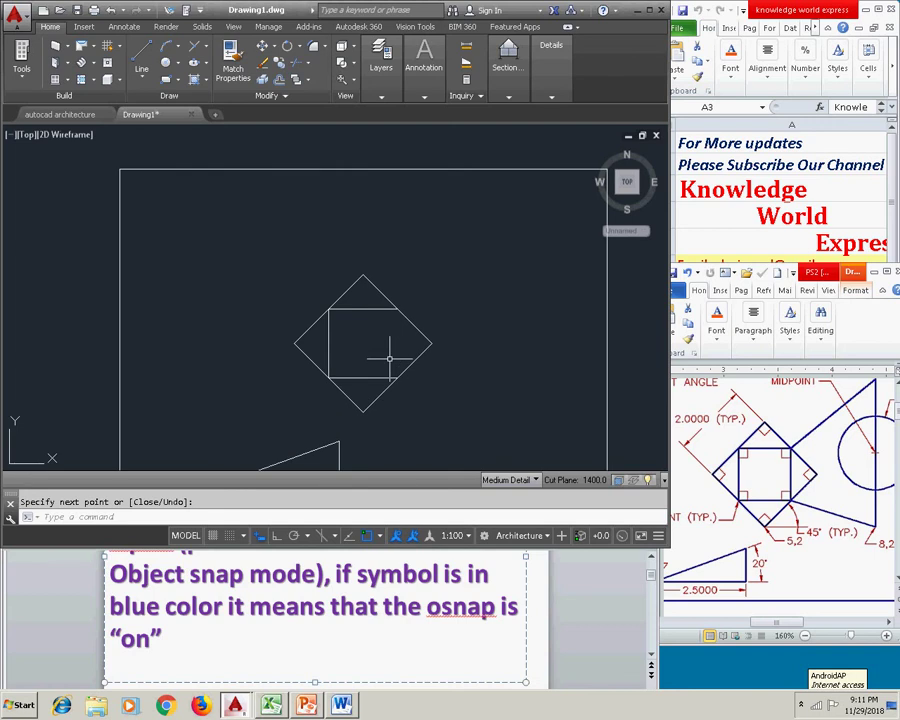
Step: Cancel a stray line and check the R1 circle on the Word reference sheet
{"action": "left_click", "coordinate": [141, 55]}
{"action": "left_click", "coordinate": [397, 310]}
{"action": "key", "text": "Escape"}
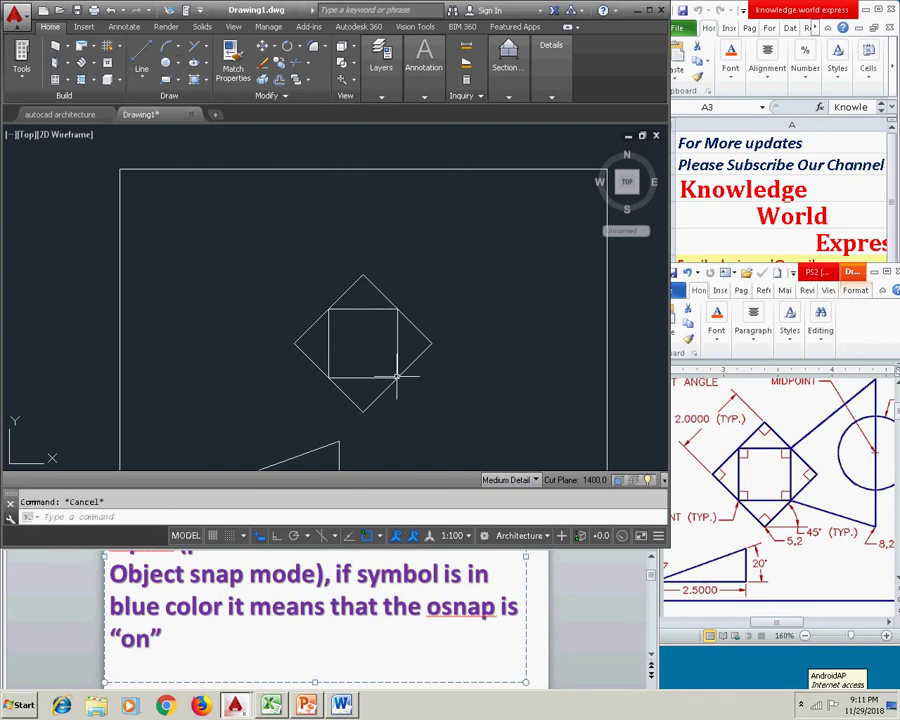
{"action": "left_click", "coordinate": [848, 575]}
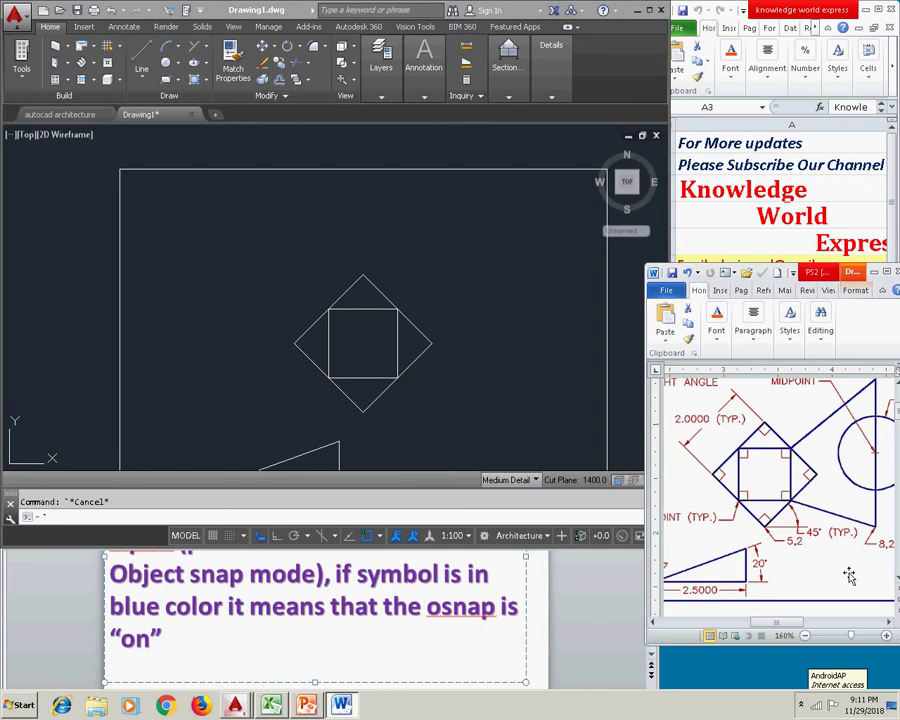
{"action": "scroll", "coordinate": [806, 620], "scroll_direction": "right", "scroll_amount": 3}
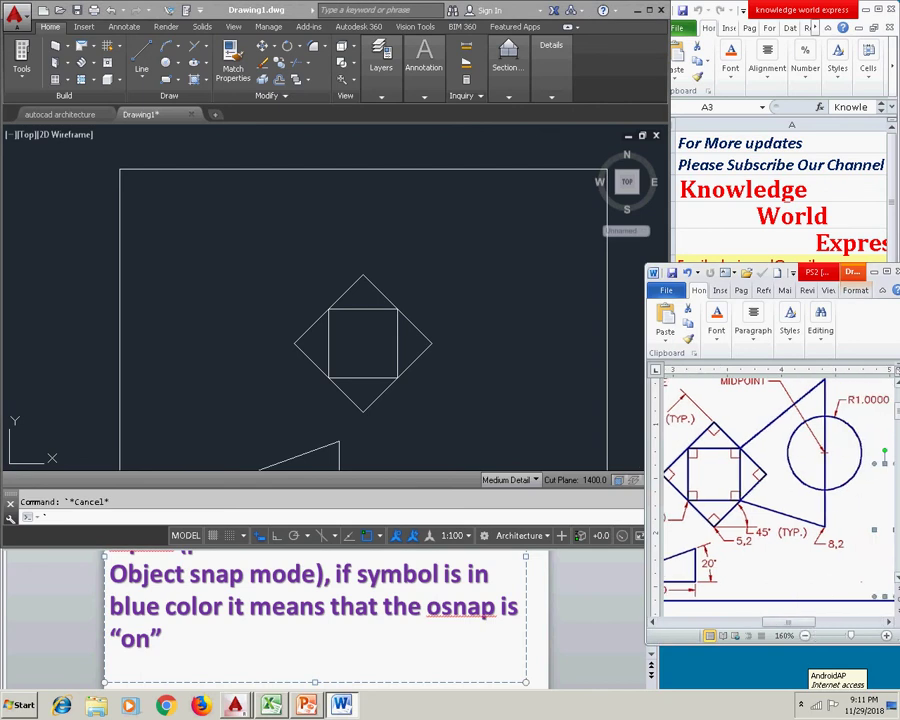
{"action": "scroll", "coordinate": [770, 490], "scroll_direction": "up", "scroll_amount": 1}
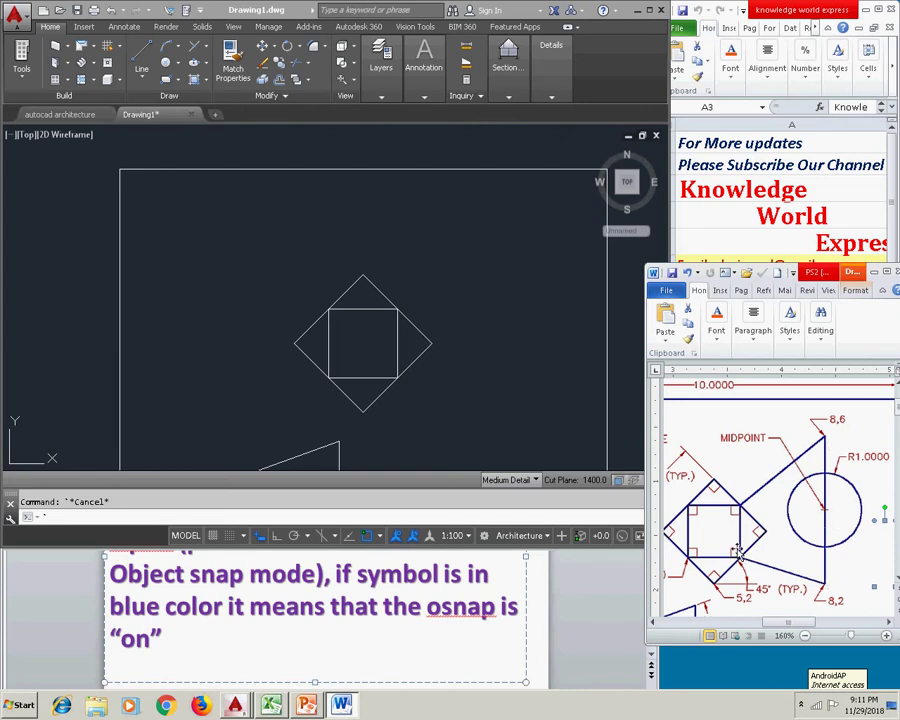
{"action": "left_click", "coordinate": [137, 88]}
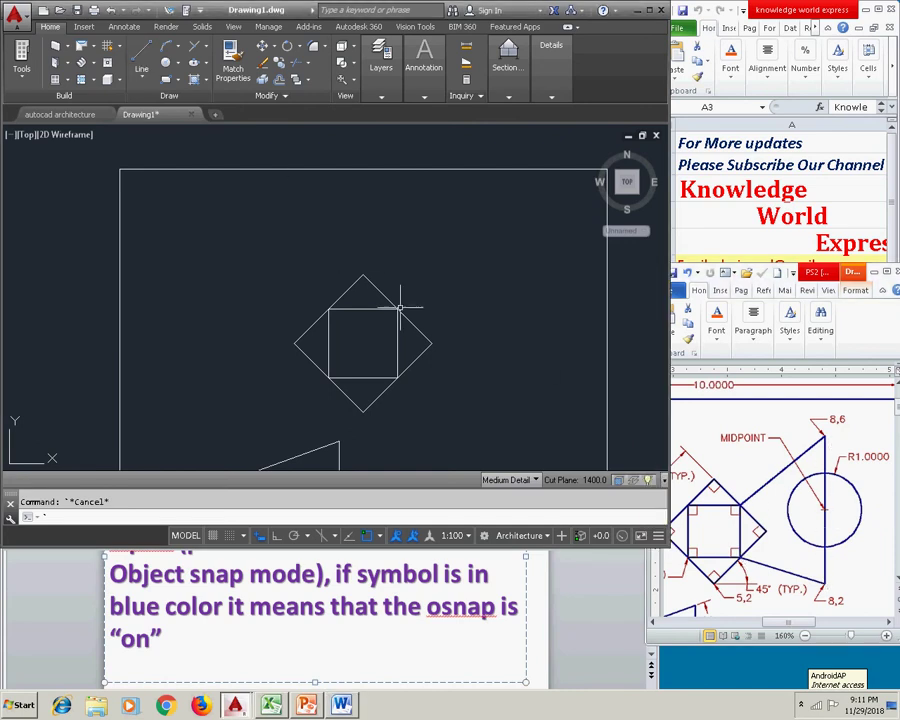
Step: Start the large triangle from the square's upper-right corner to 8,6, undoing a mistaken entry
{"action": "left_click", "coordinate": [141, 60]}
{"action": "left_click", "coordinate": [398, 309]}
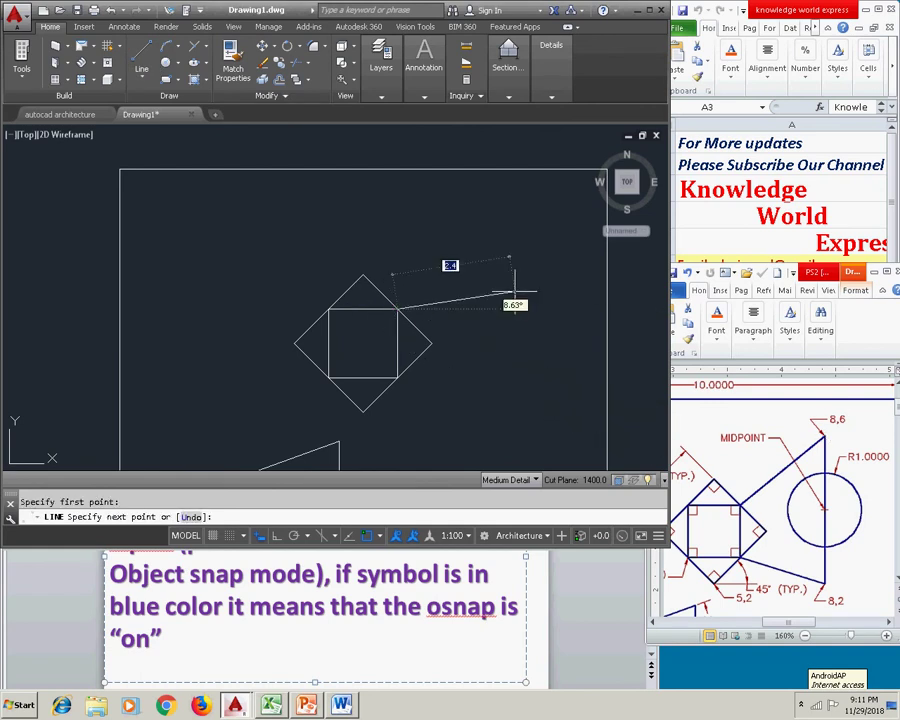
{"action": "type", "text": "8"}
{"action": "type", "text": ",6"}
{"action": "key", "text": "Return"}
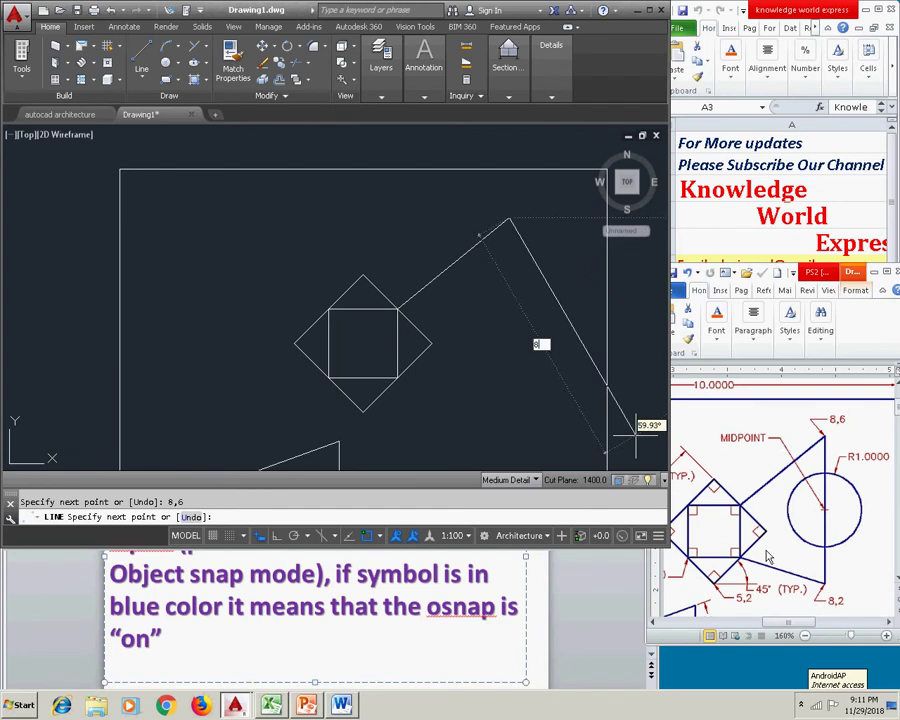
{"action": "type", "text": "2"}
{"action": "key", "text": "Return"}
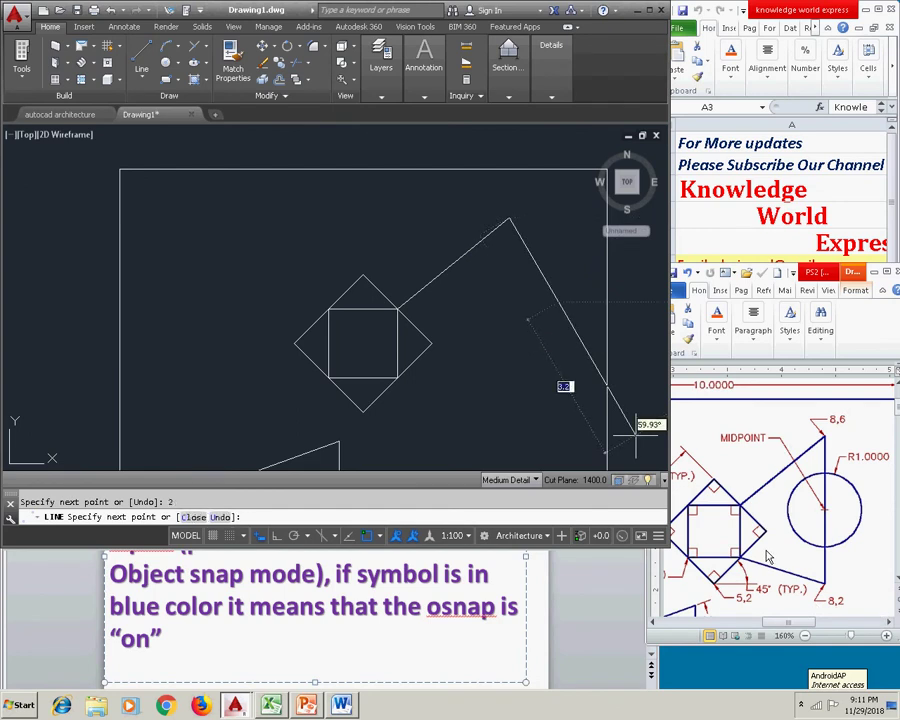
{"action": "type", "text": "u"}
{"action": "key", "text": "Return"}
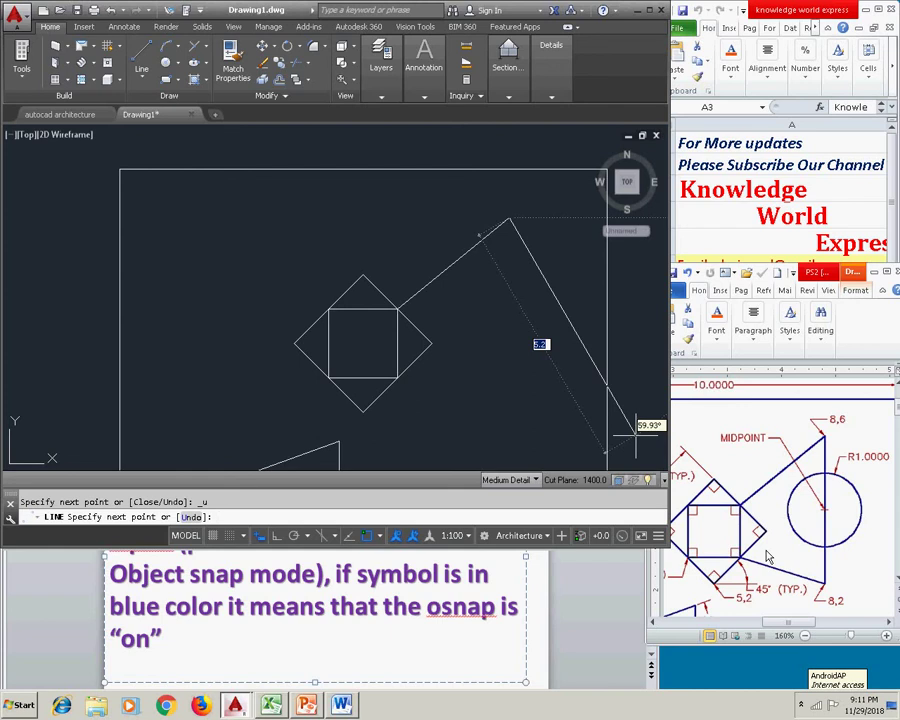
Step: Complete the triangle through 8,2 back to the square's lower-right corner
{"action": "type", "text": "2"}
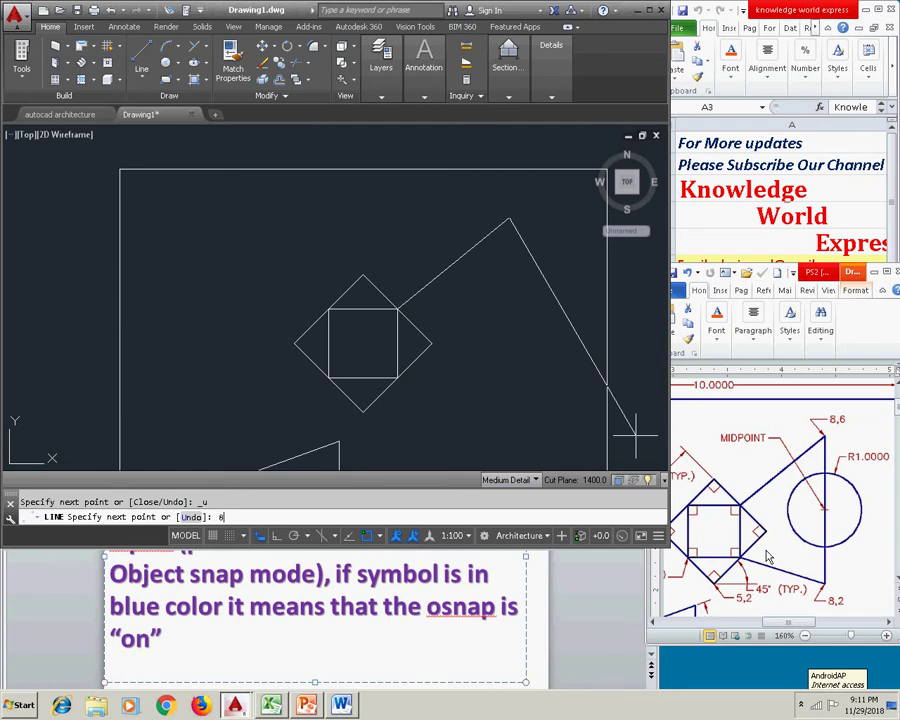
{"action": "key", "text": "Return"}
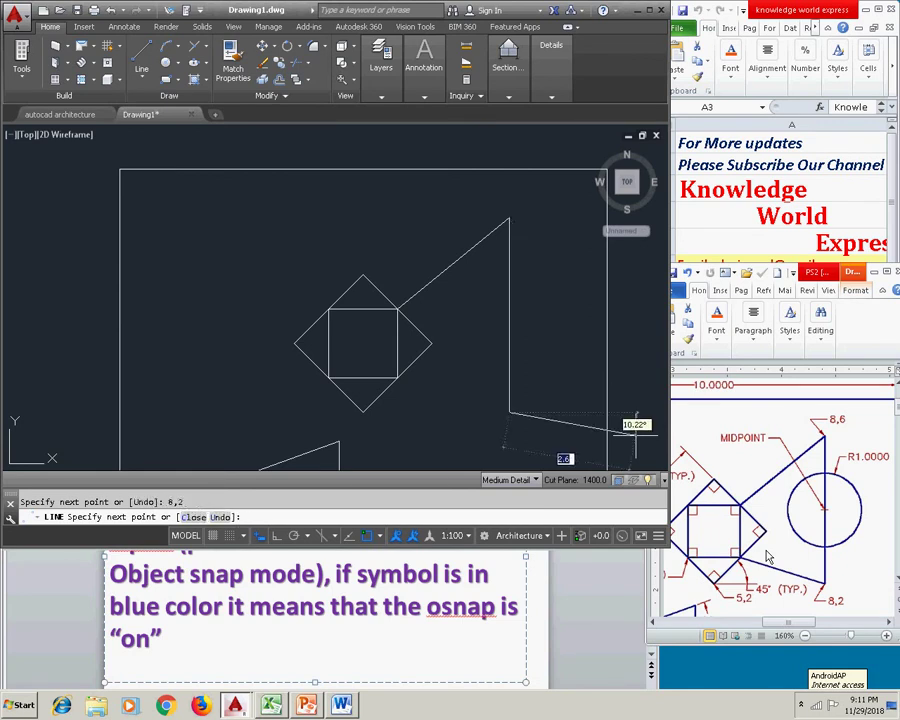
{"action": "left_click", "coordinate": [398, 378]}
{"action": "left_click", "coordinate": [509, 410]}
{"action": "key", "text": "Escape"}
{"action": "left_click", "coordinate": [225, 643]}
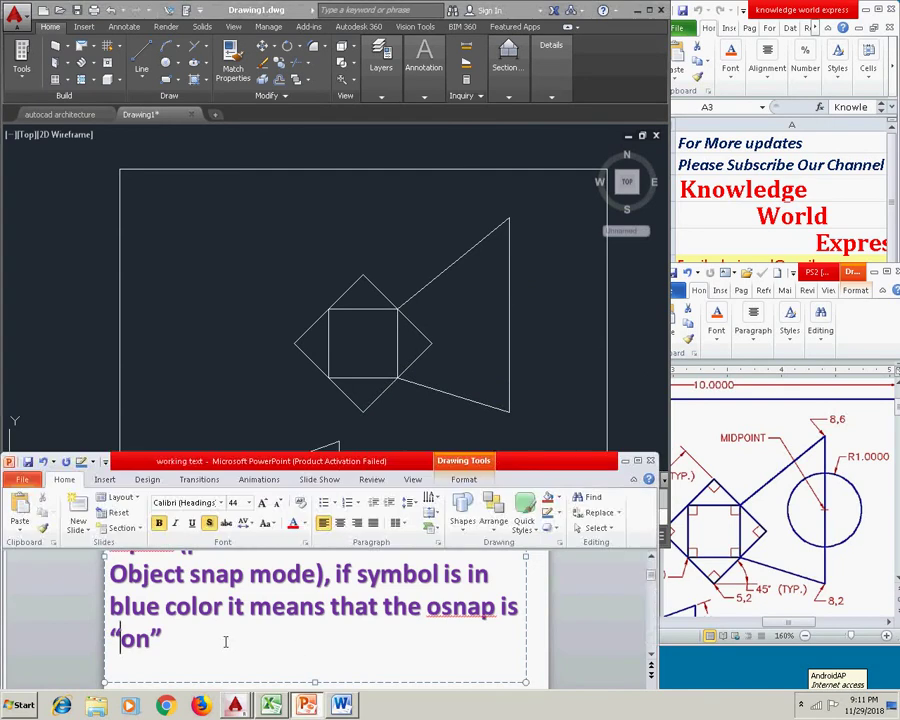
Step: Replace the slide text with 'Last make circle by using radius of 1 mm as shown in drawing'
{"action": "left_click_drag", "start_coordinate": [225, 643], "coordinate": [100, 594]}
{"action": "scroll", "coordinate": [98, 594], "scroll_direction": "down", "scroll_amount": 3}
{"action": "type", "text": "last "}
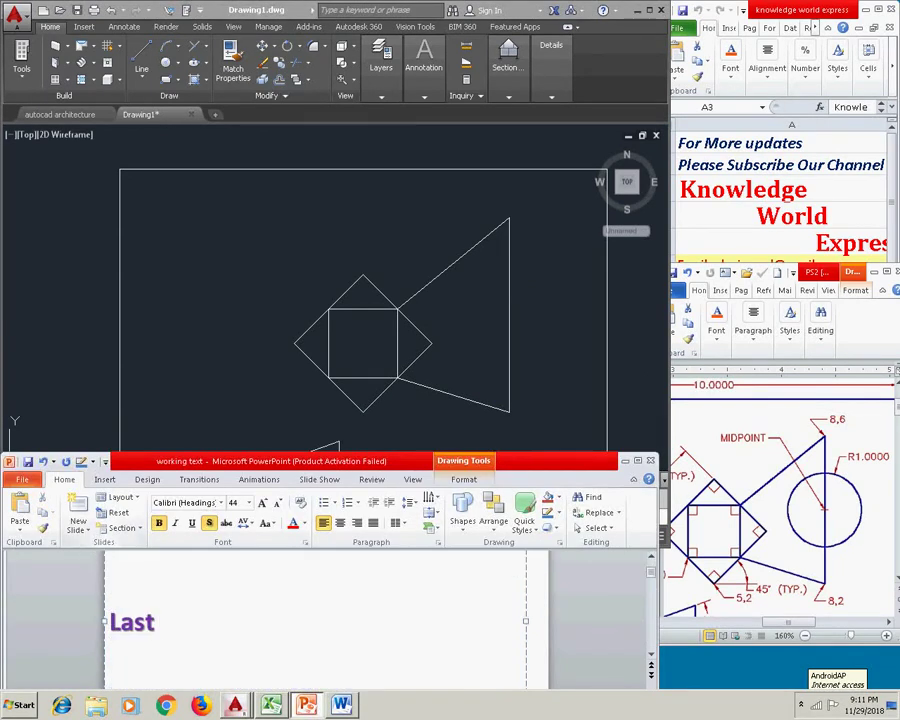
{"action": "type", "text": "ma"}
{"action": "type", "text": "ke circle"}
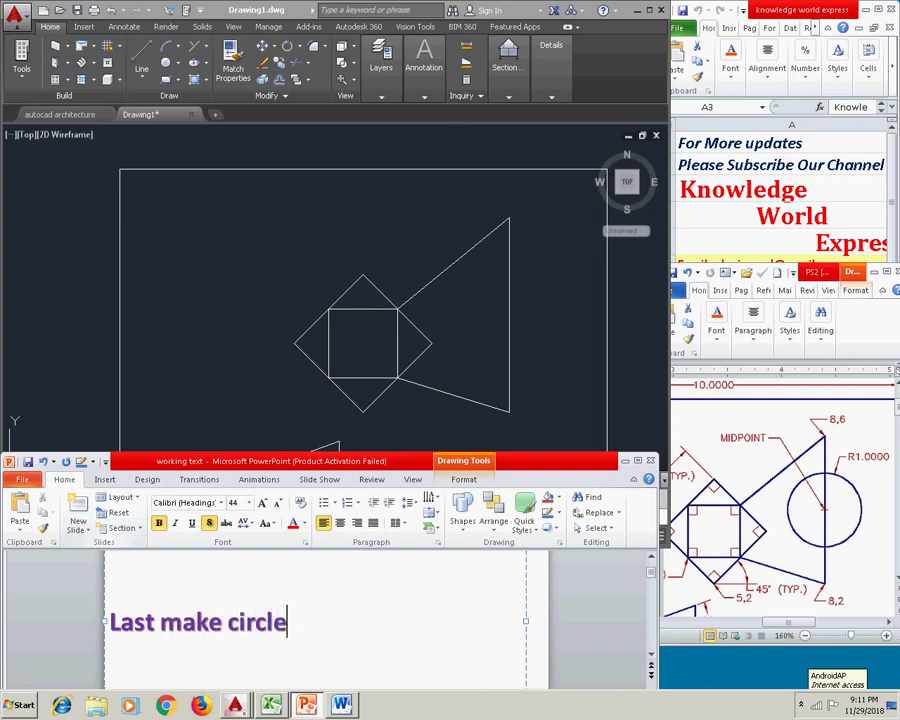
{"action": "type", "text": " by using radius of 1"}
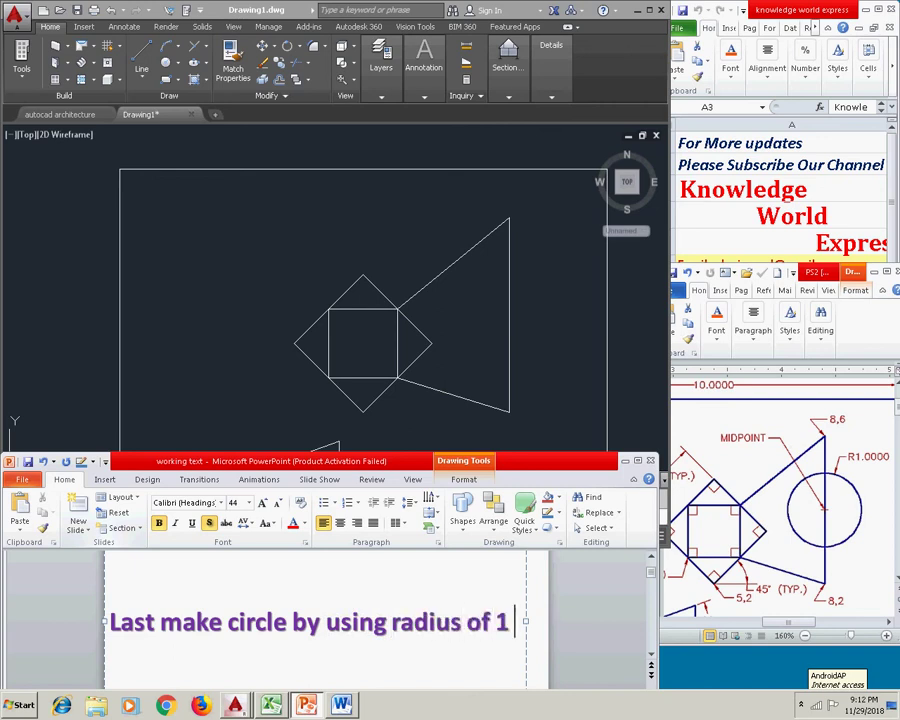
{"action": "type", "text": " mm as "}
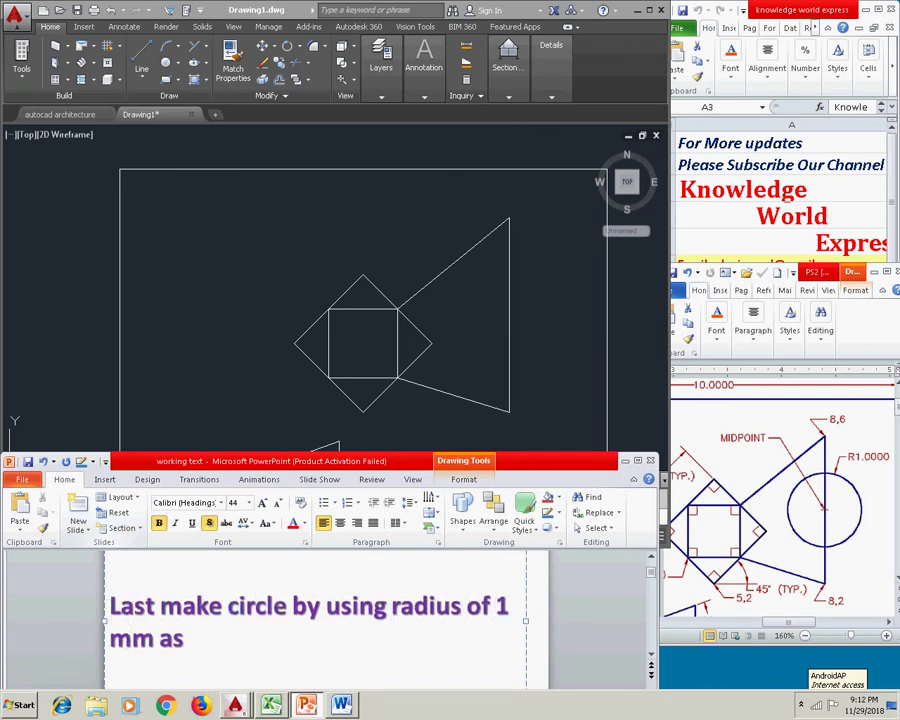
{"action": "type", "text": "shown in drawing"}
{"action": "left_click", "coordinate": [291, 335]}
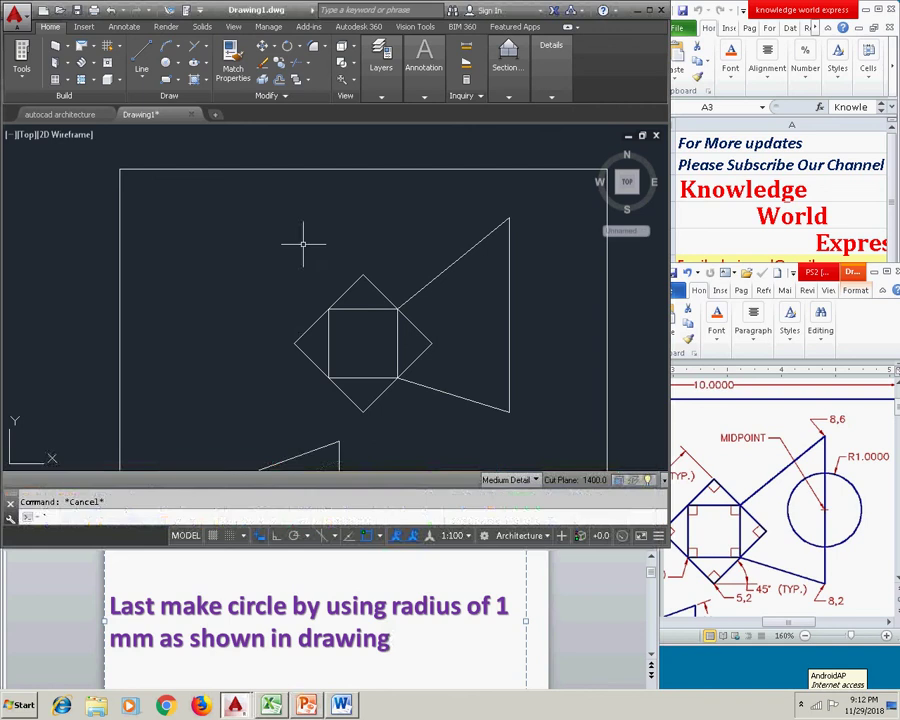
Step: Draw a radius-1 circle centred on the triangle's vertical edge and show the whole rectangle
{"action": "left_click", "coordinate": [177, 66]}
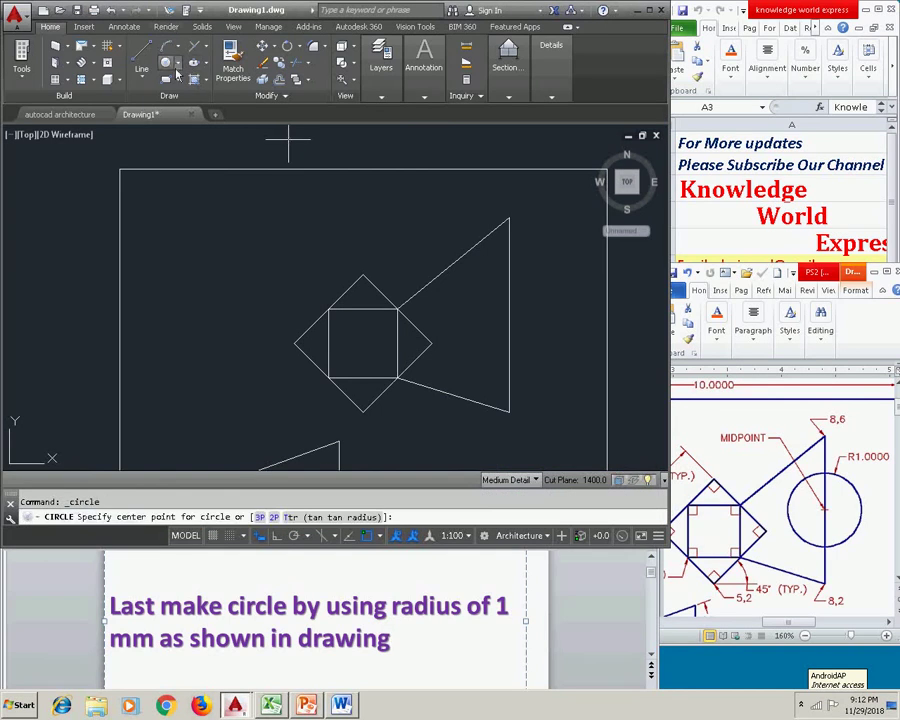
{"action": "left_click", "coordinate": [509, 315]}
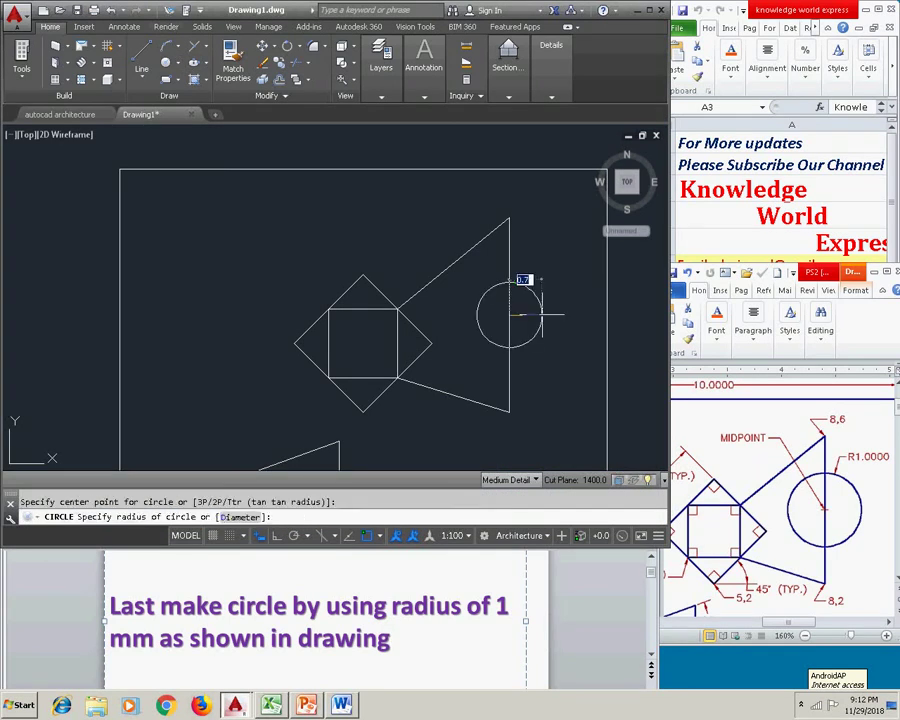
{"action": "type", "text": "1"}
{"action": "key", "text": "Return"}
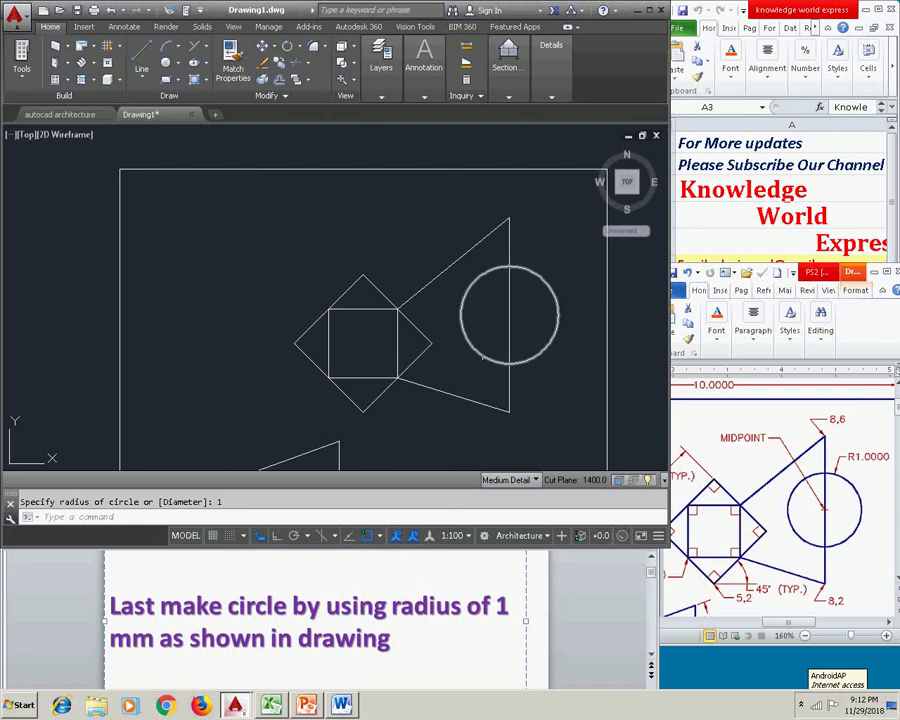
{"action": "scroll", "coordinate": [510, 355], "scroll_direction": "down", "scroll_amount": 3}
{"action": "scroll", "coordinate": [494, 345], "scroll_direction": "up", "scroll_amount": 2}
{"action": "middle_click_drag", "start_coordinate": [524, 370], "coordinate": [446, 346]}
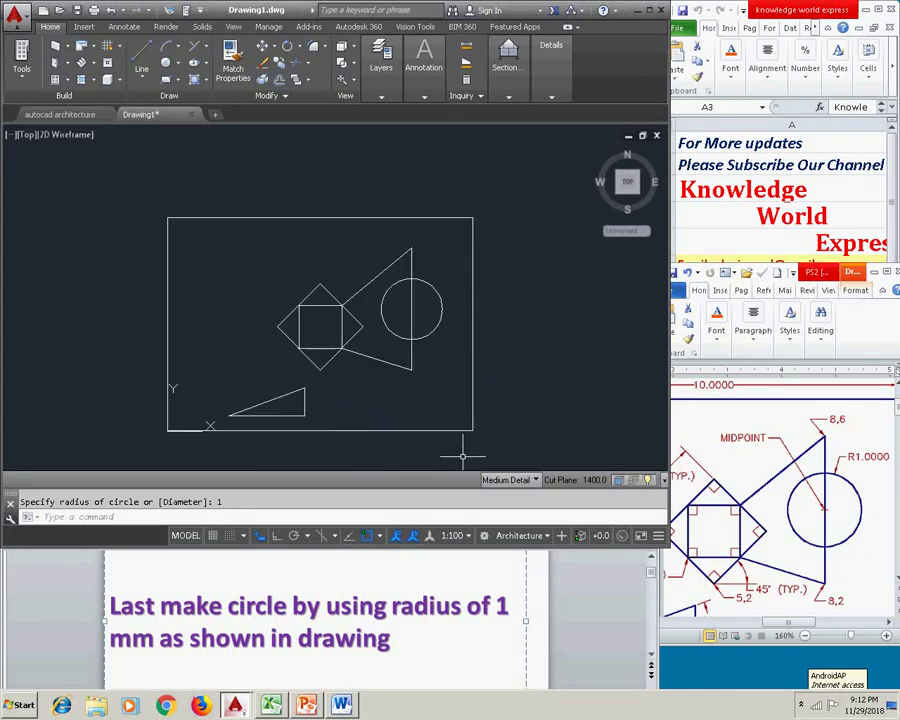
{"action": "left_click_drag", "start_coordinate": [425, 643], "coordinate": [148, 609]}
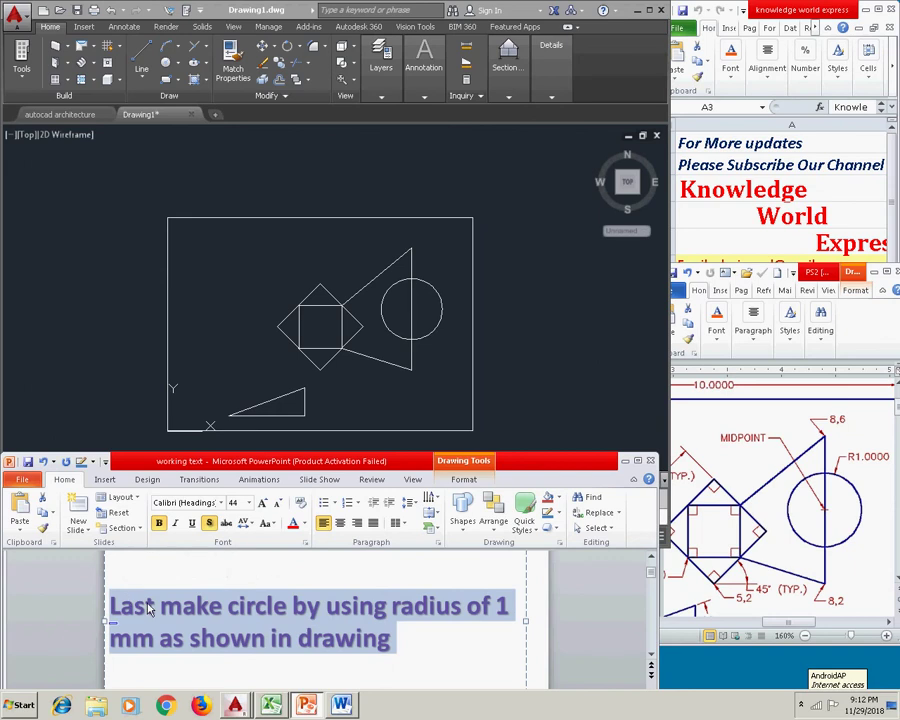
Step: Type 'Drawing has been completed' on the slide
{"action": "type", "text": "drawn"}
{"action": "key", "text": "BackSpace"}
{"action": "type", "text": "ing has been completed"}
Step: Replace it with 'Thanks for watching, please subscribe our channel'
{"action": "key", "text": "ctrl+a"}
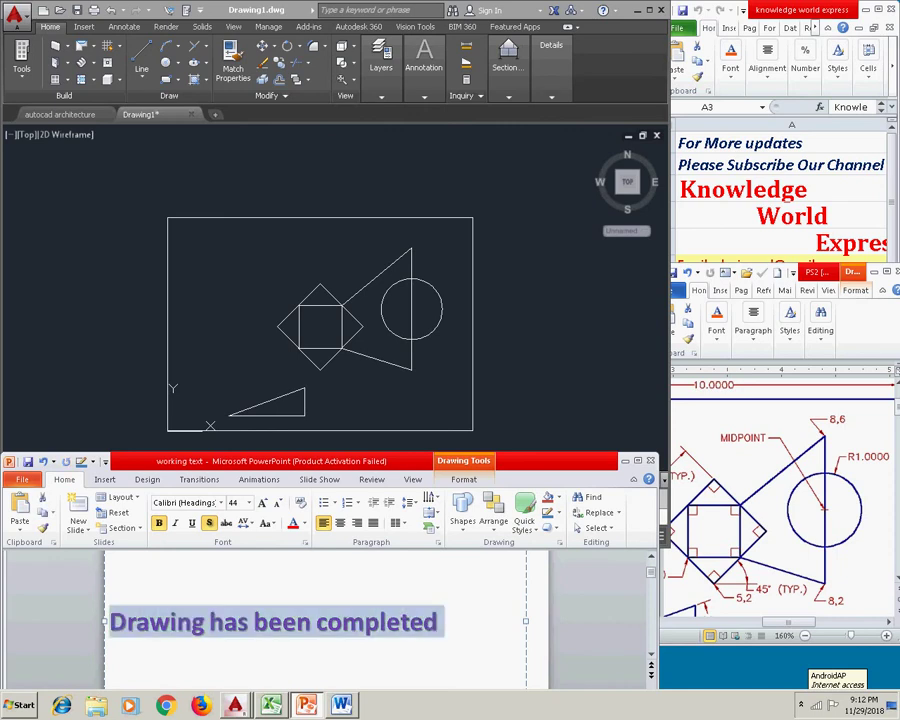
{"action": "key", "text": "BackSpace"}
{"action": "type", "text": "Thanks form"}
{"action": "key", "text": "BackSpace"}
{"action": "type", "text": "watching, ple"}
{"action": "key", "text": "BackSpace"}
{"action": "type", "text": "lease sub"}
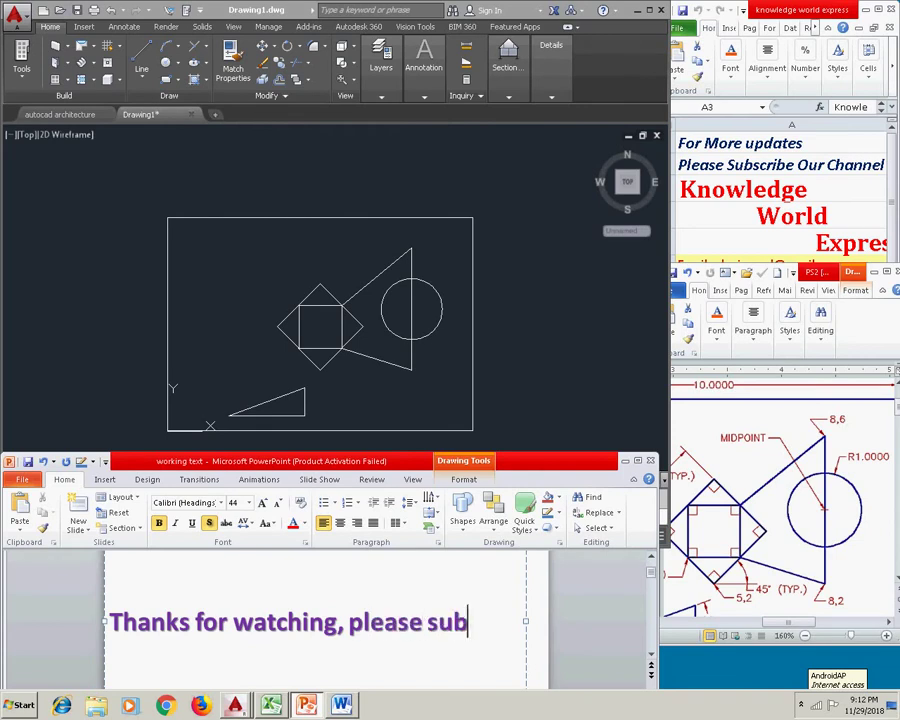
{"action": "type", "text": "scrib"}
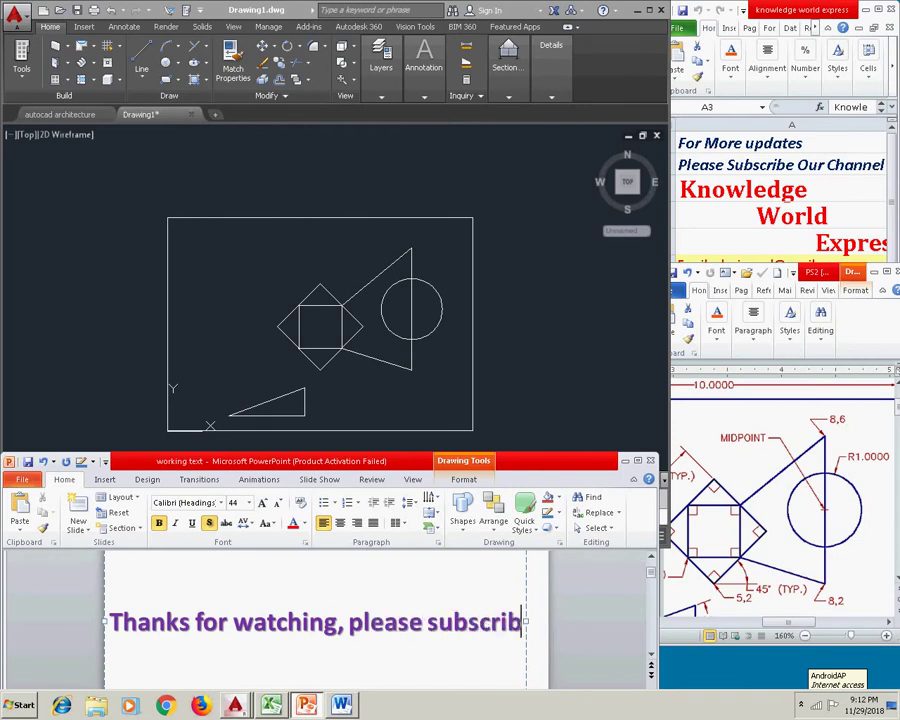
{"action": "type", "text": "e our channel"}
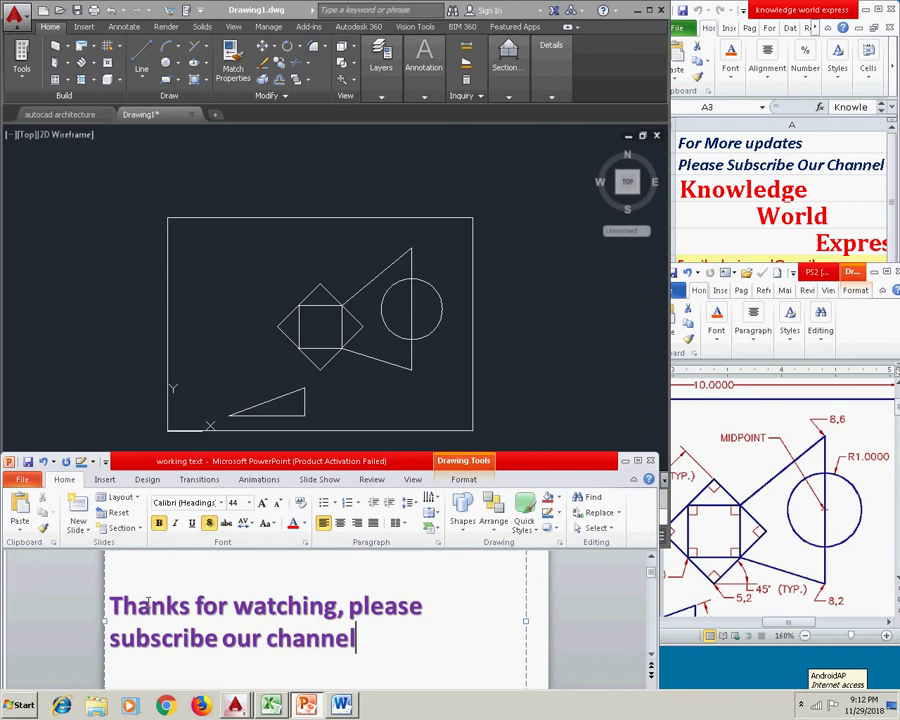